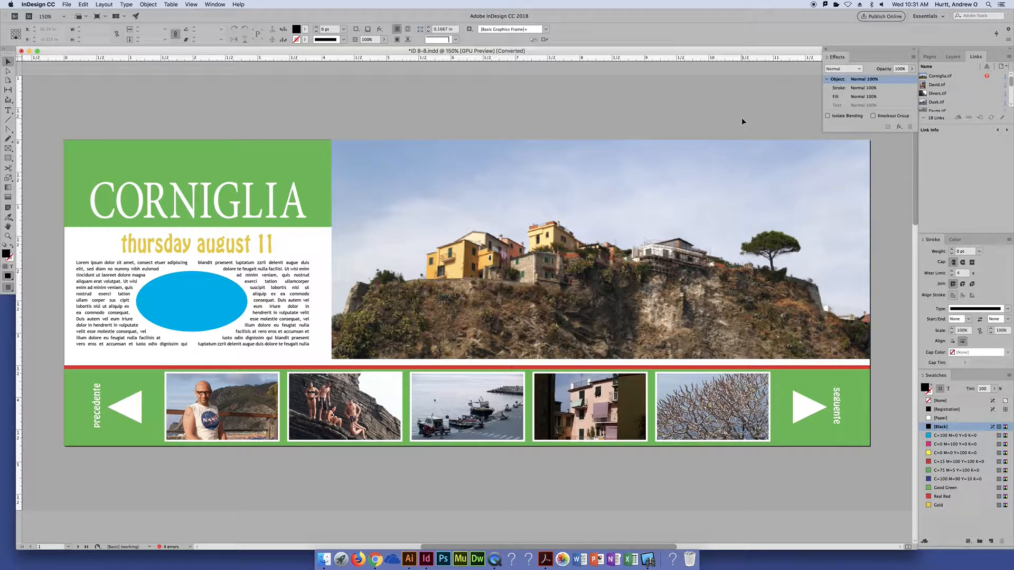
- Switch the workspace to Interactive for PDF
click(943, 16)
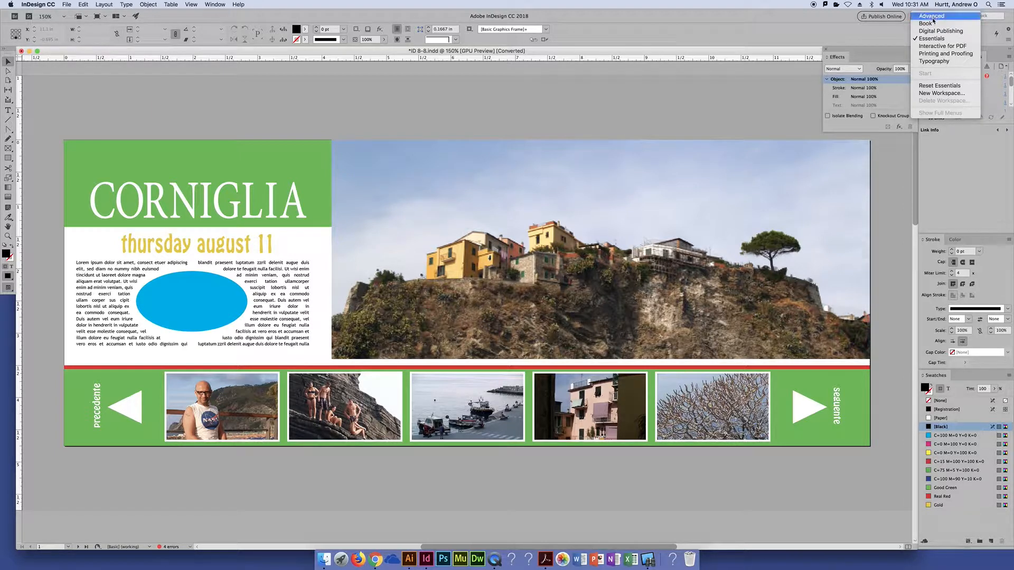
click(946, 47)
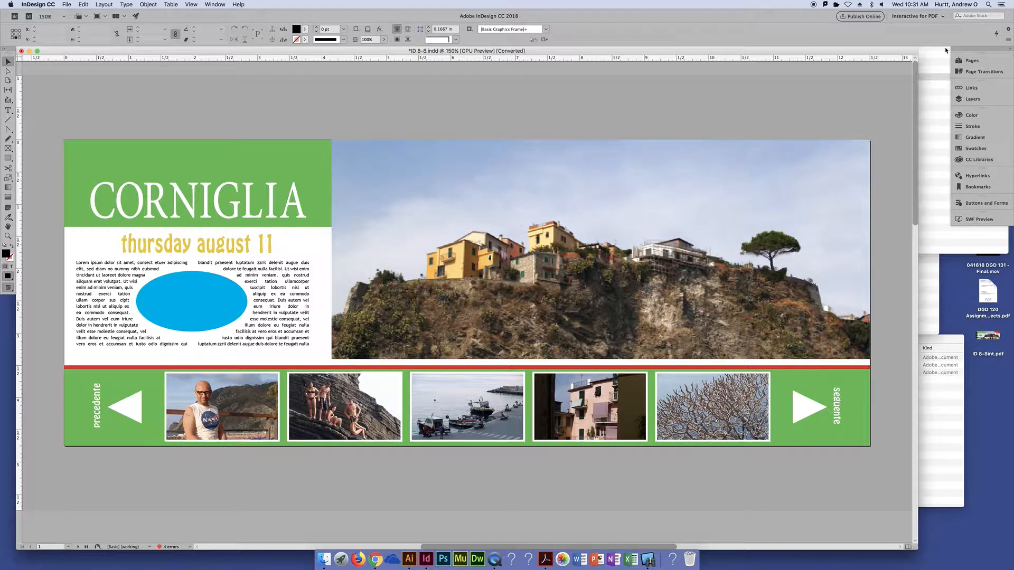
click(915, 16)
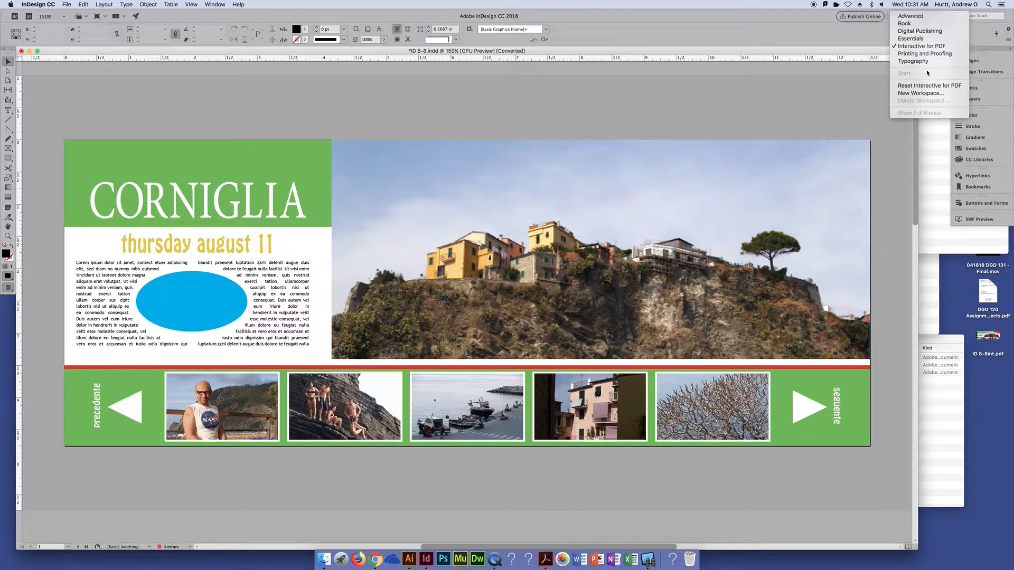
click(987, 53)
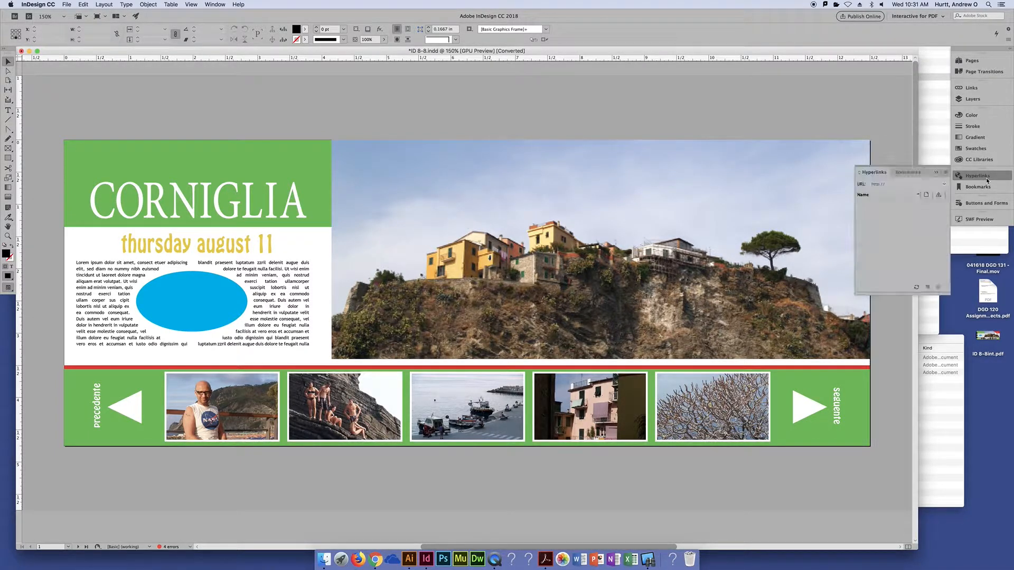
- Look through the Hyperlinks, Bookmarks, and Buttons and Forms options for interactive documents
click(986, 178)
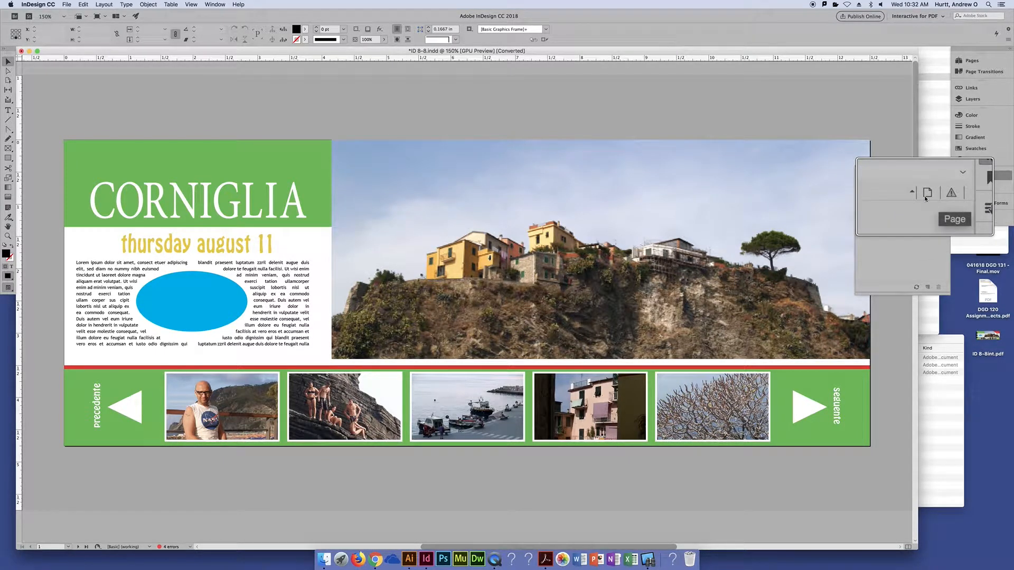
click(973, 188)
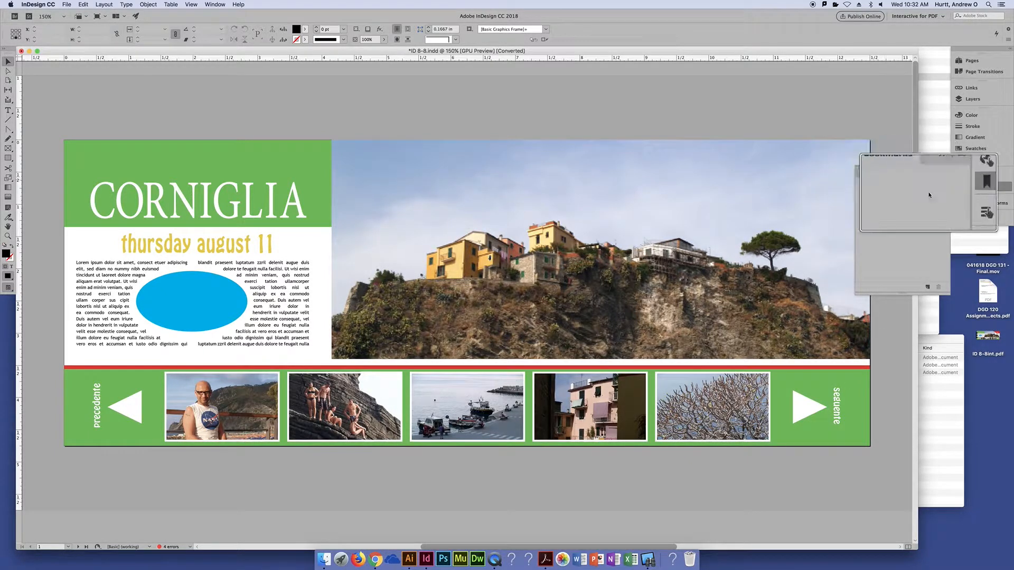
click(946, 207)
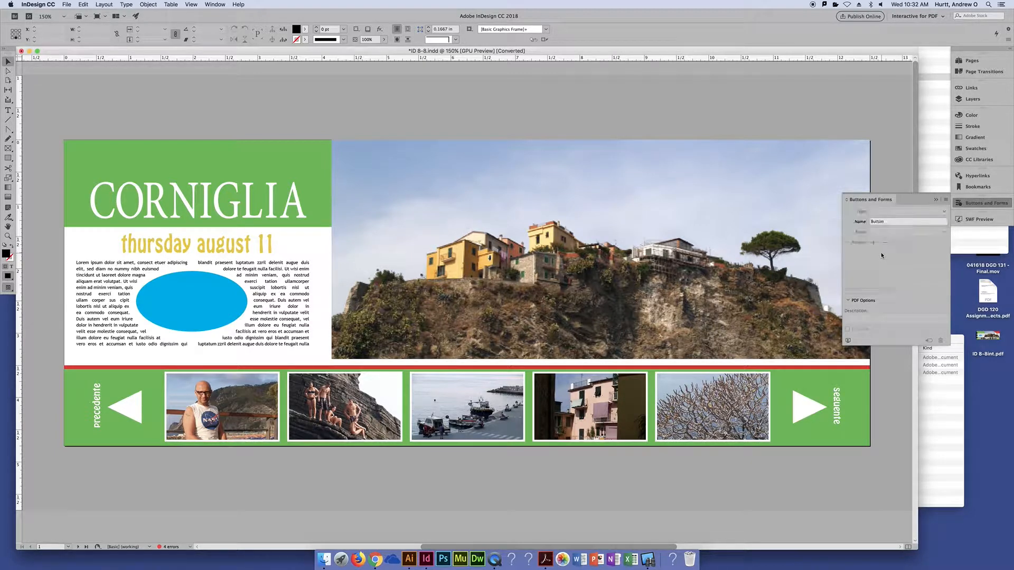
click(999, 202)
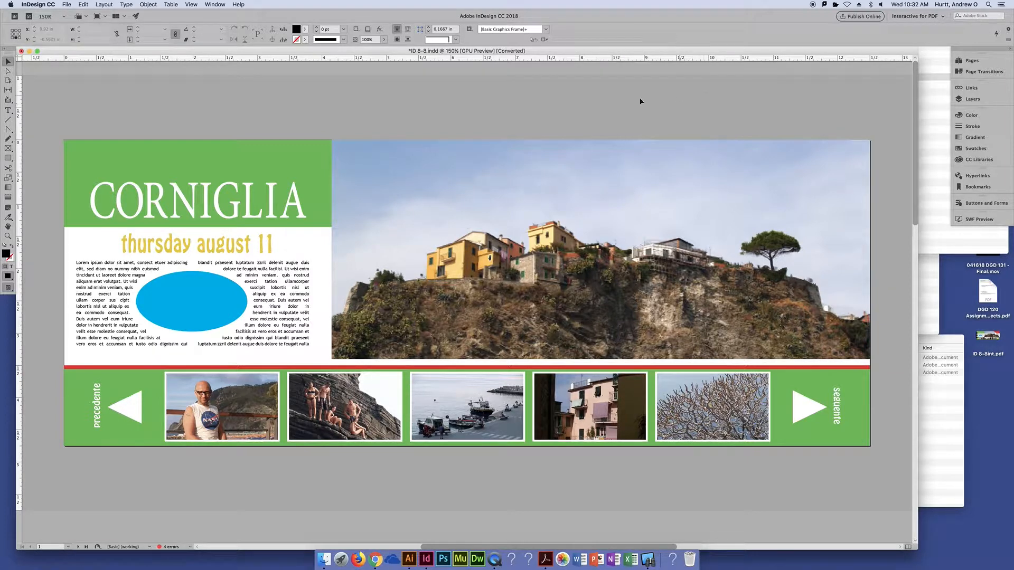
- Select the entire CORNIGLIA heading text with the Type tool
click(341, 164)
click(8, 111)
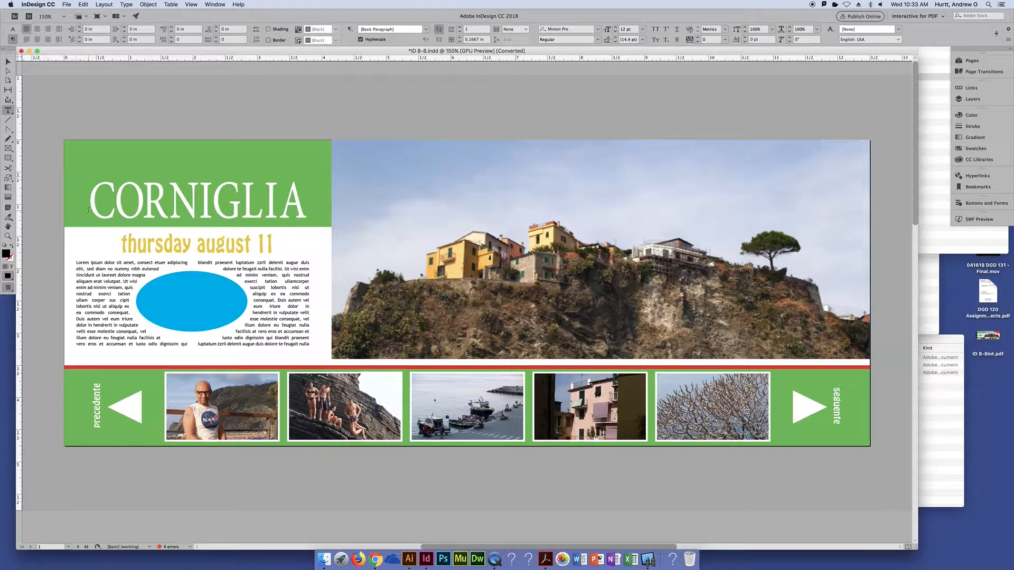
drag(88, 200, 324, 205)
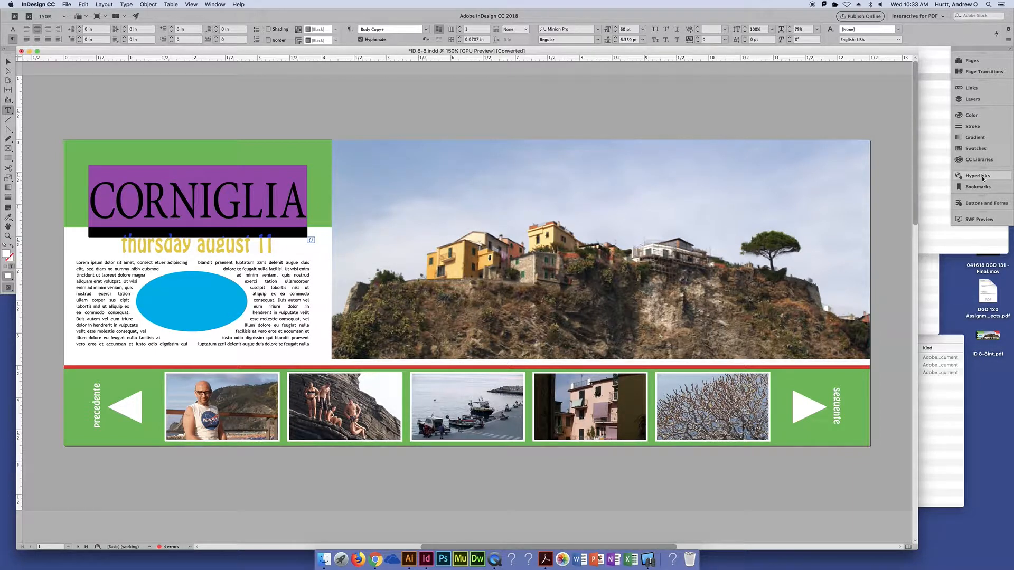
click(374, 559)
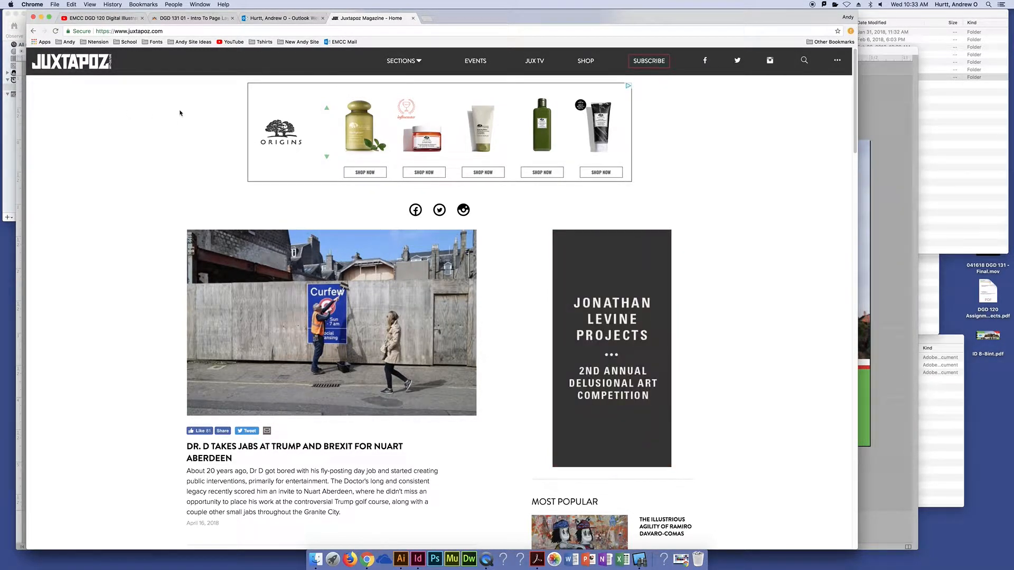
click(134, 32)
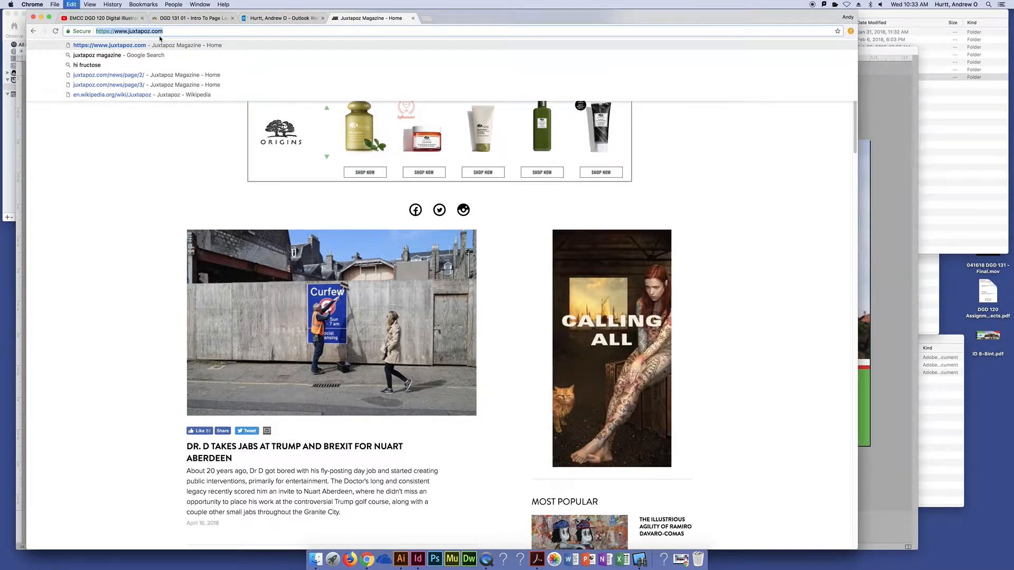
click(72, 5)
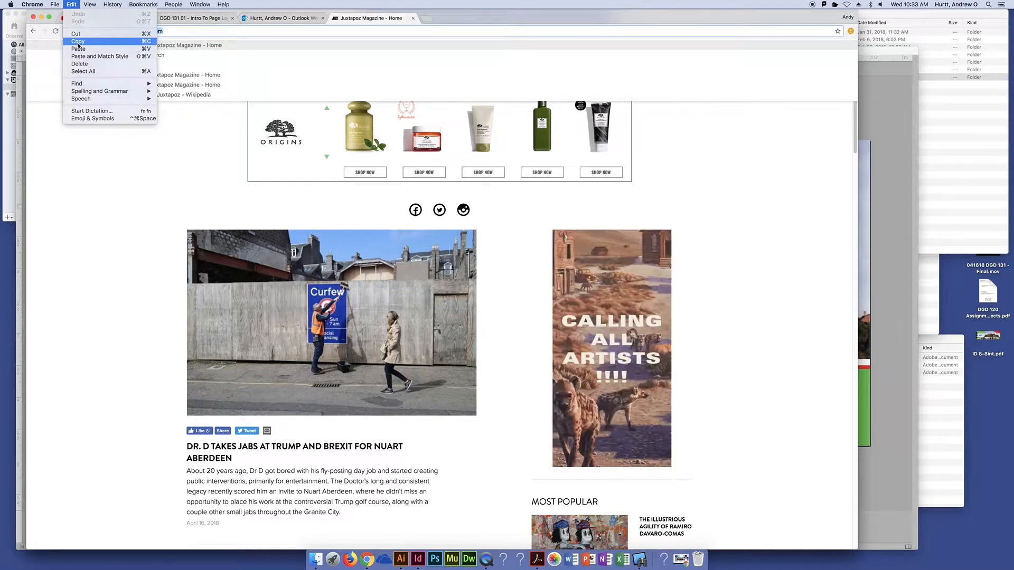
click(107, 169)
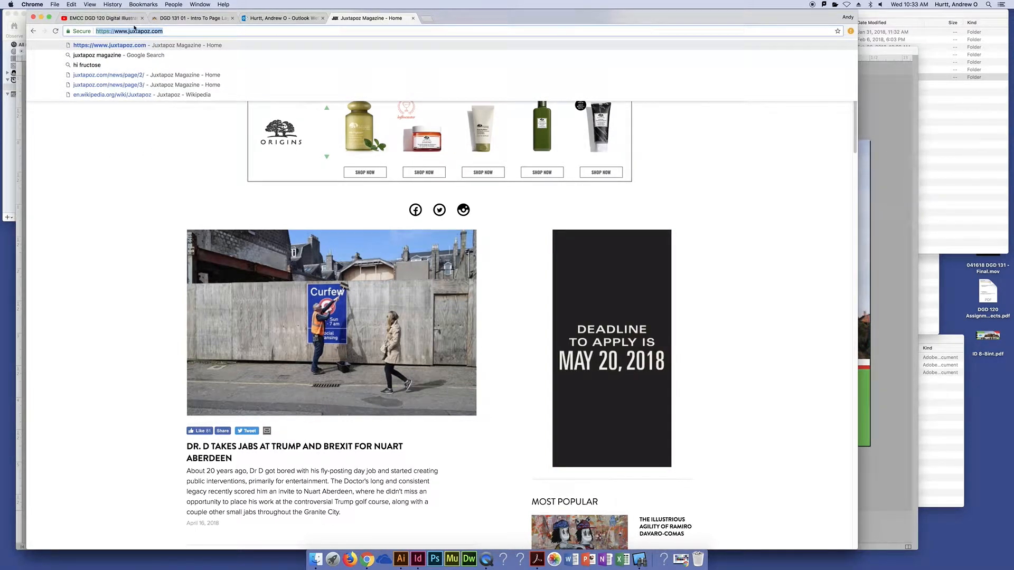
click(896, 261)
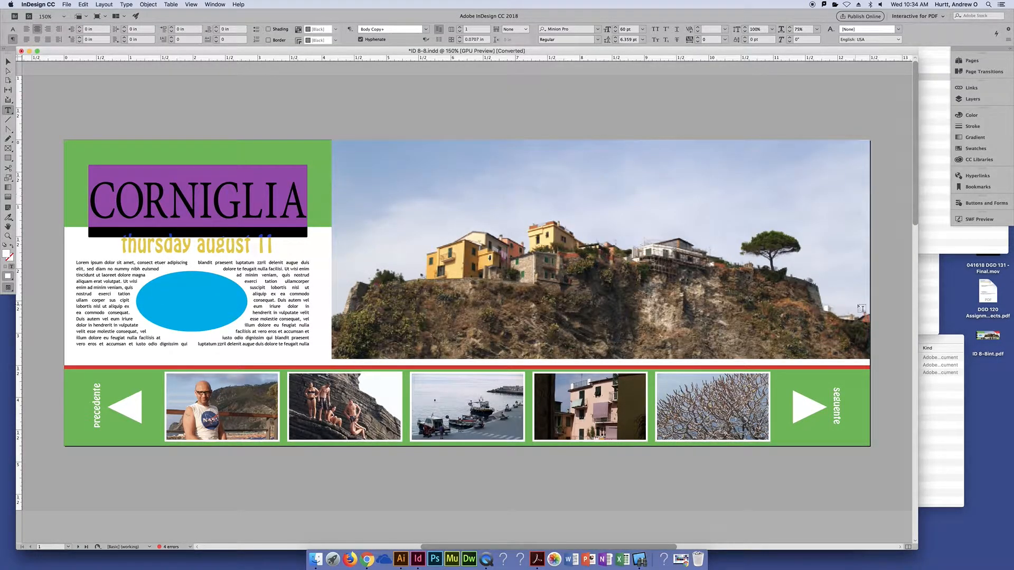
- Start a new hyperlink from the selected CORNIGLIA heading, keeping URL as the link type
click(1008, 178)
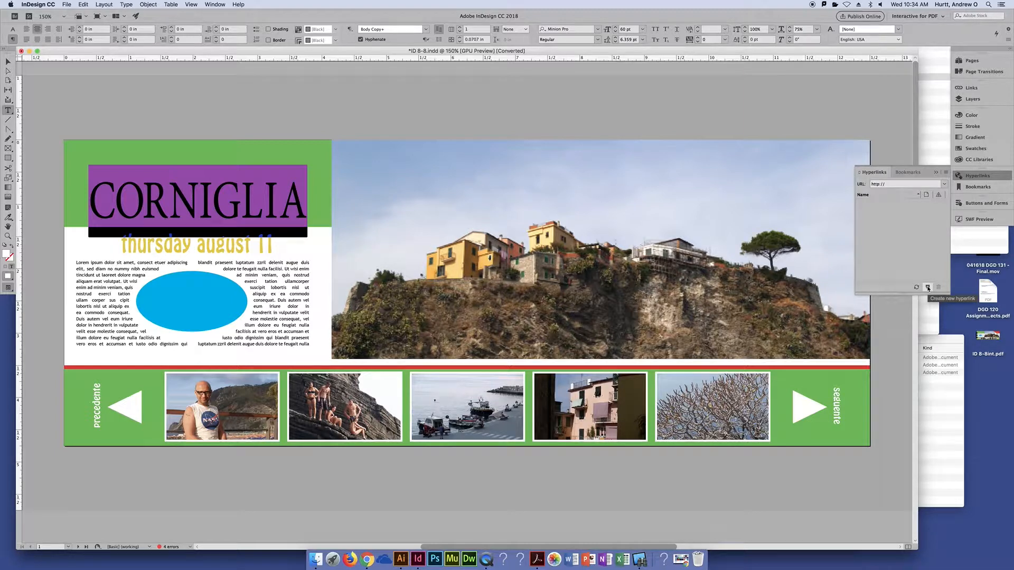
click(946, 172)
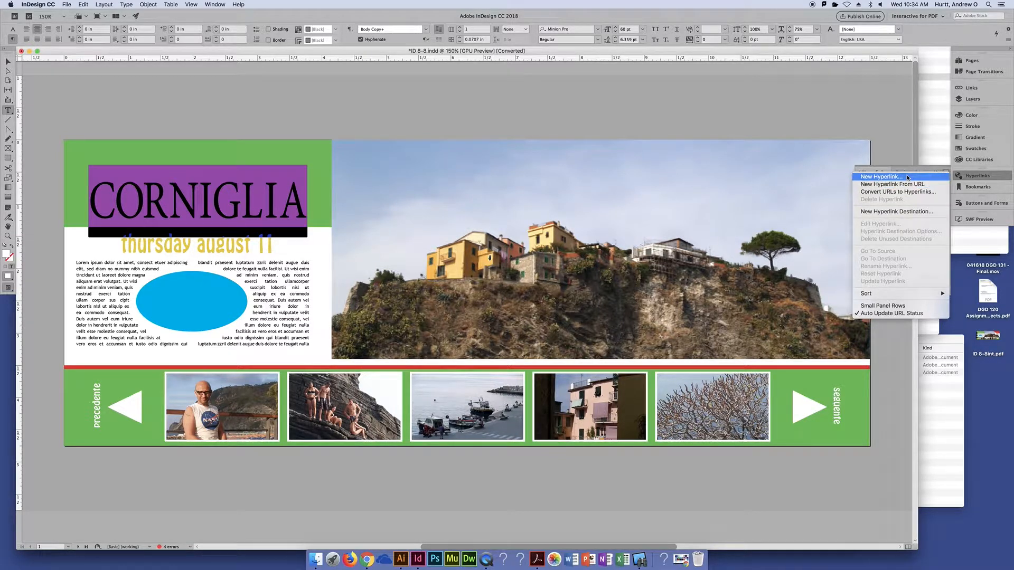
click(881, 177)
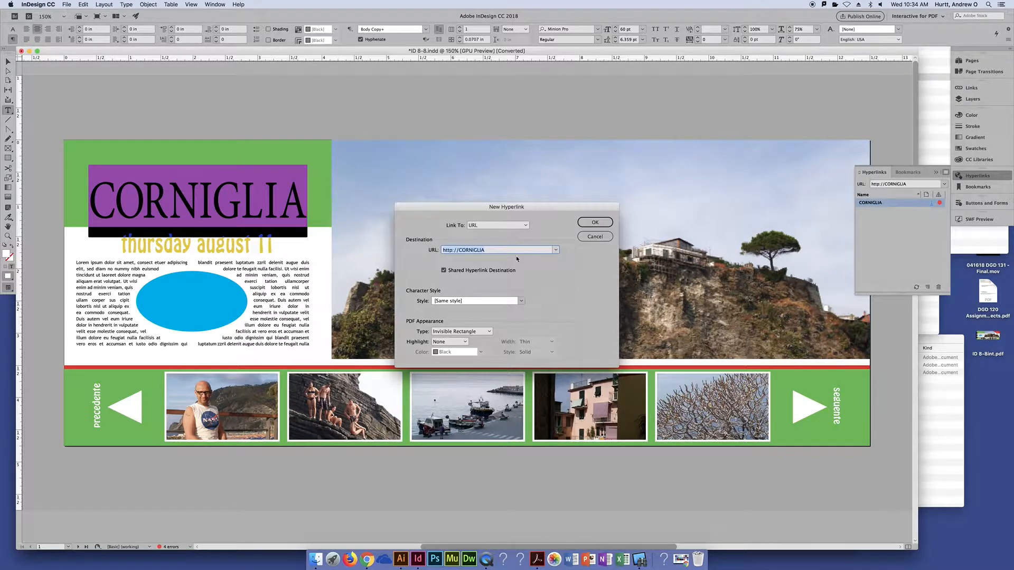
click(520, 224)
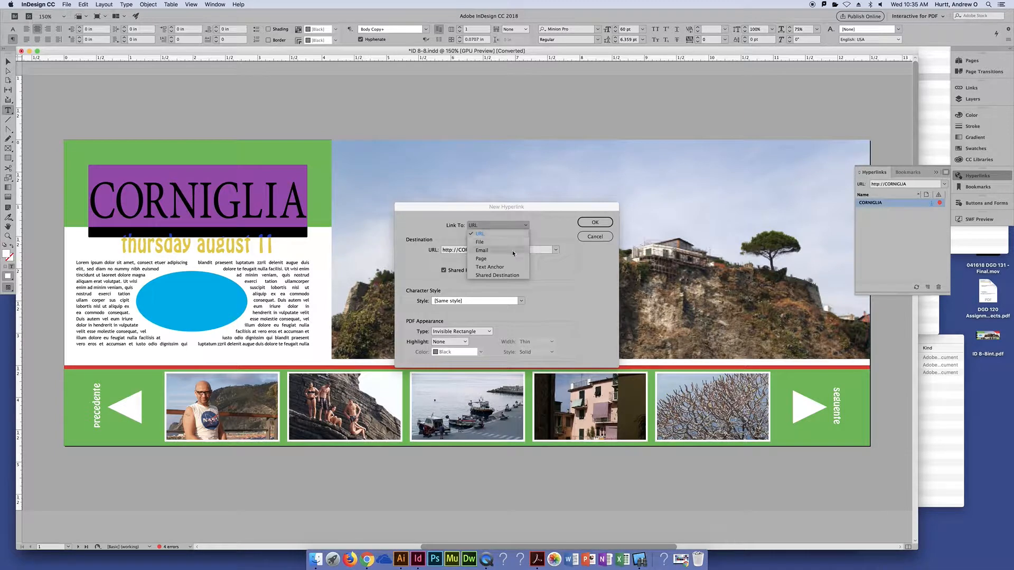
click(578, 276)
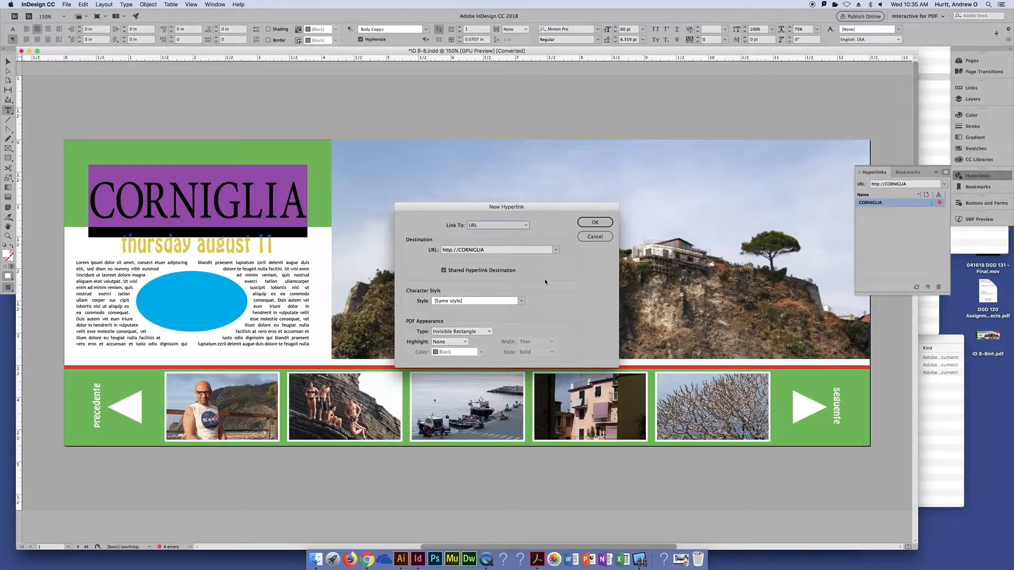
- Turn off the shared hyperlink destination and keep the character style at [Same style]
click(444, 270)
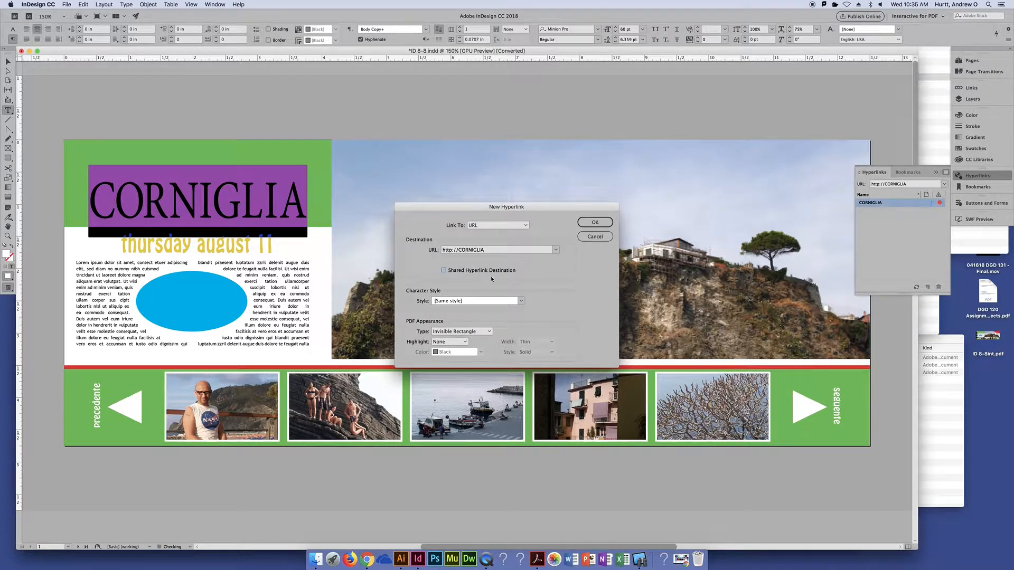
click(521, 301)
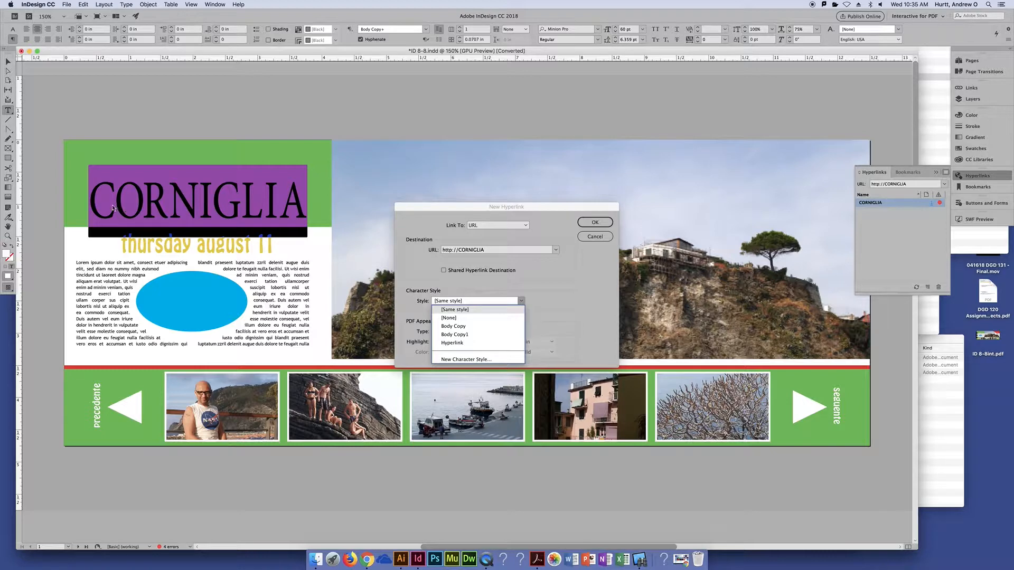
click(462, 310)
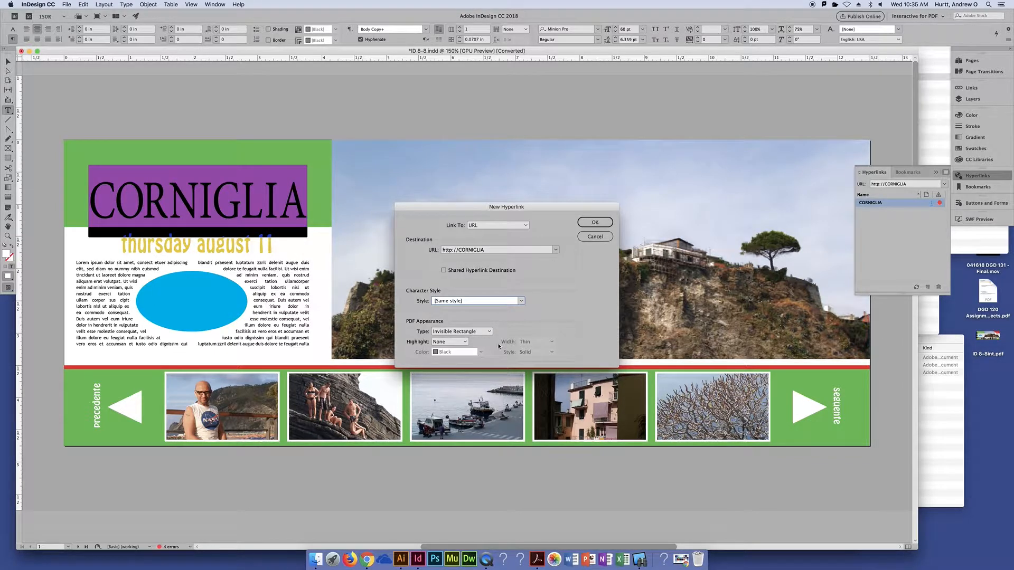
- Review the hyperlink's PDF appearance types and try the Outline and Invert highlights with the invisible rectangle
click(488, 332)
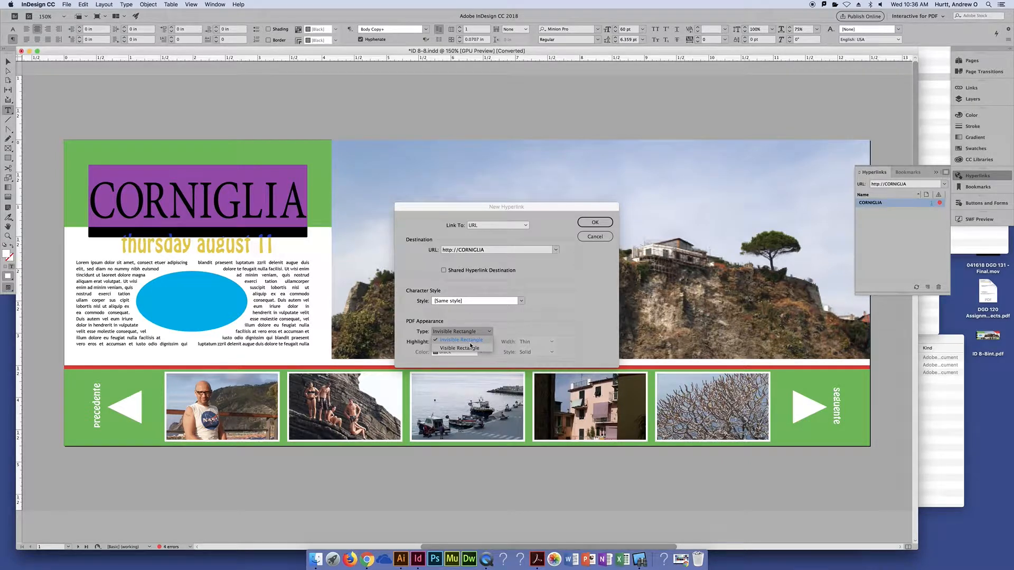
click(559, 306)
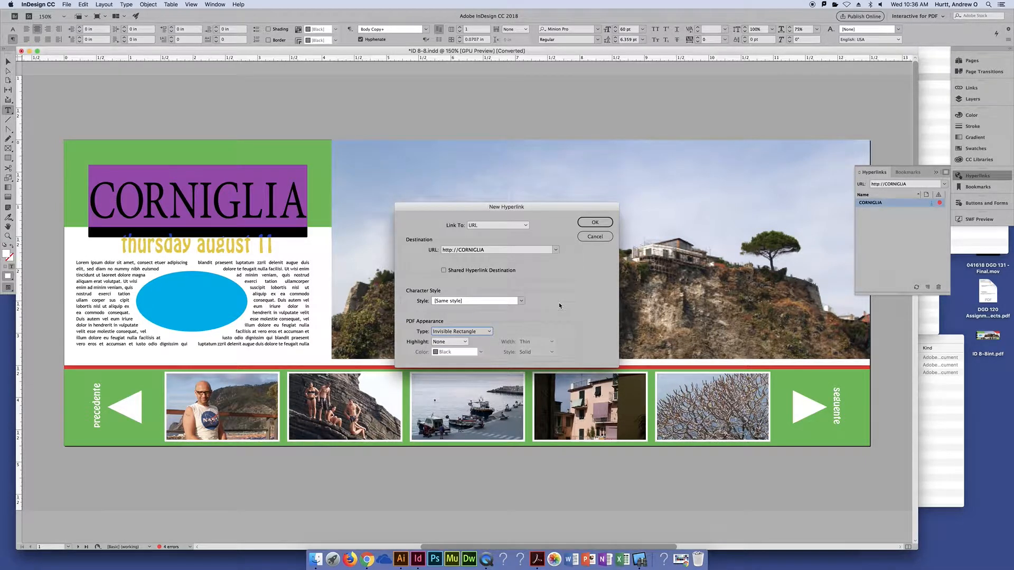
click(448, 342)
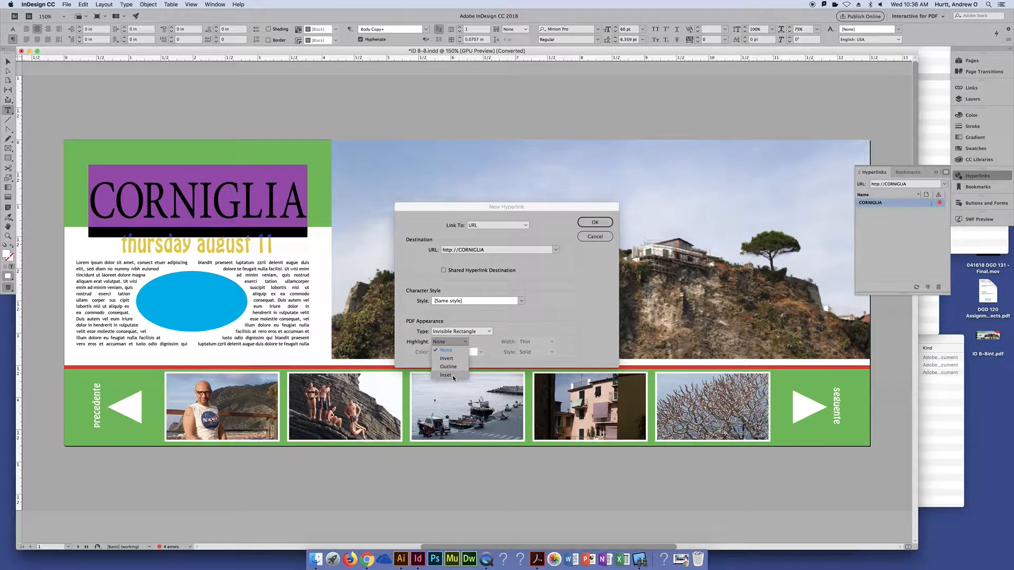
click(527, 315)
click(449, 342)
click(448, 367)
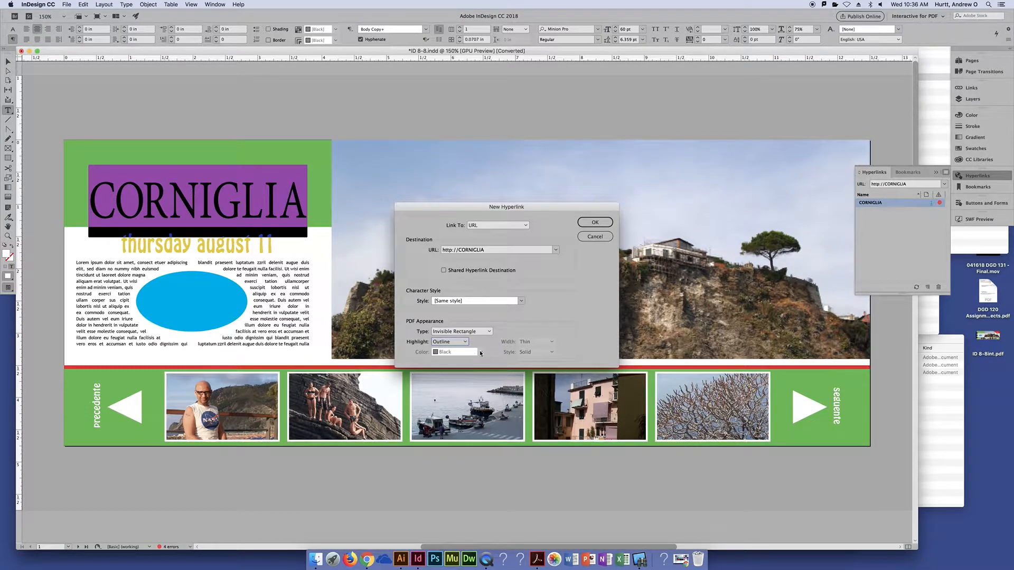
click(463, 342)
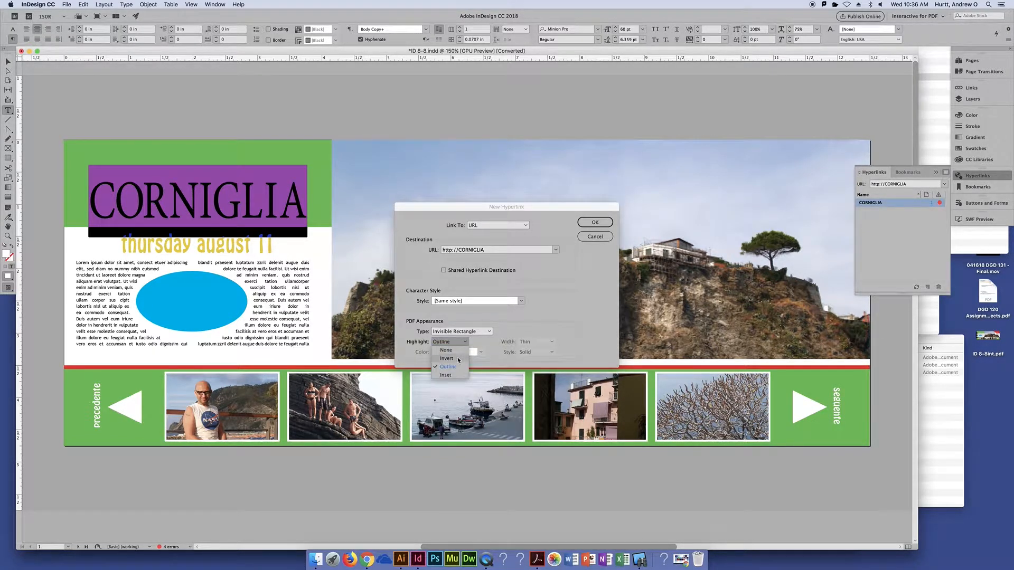
click(457, 357)
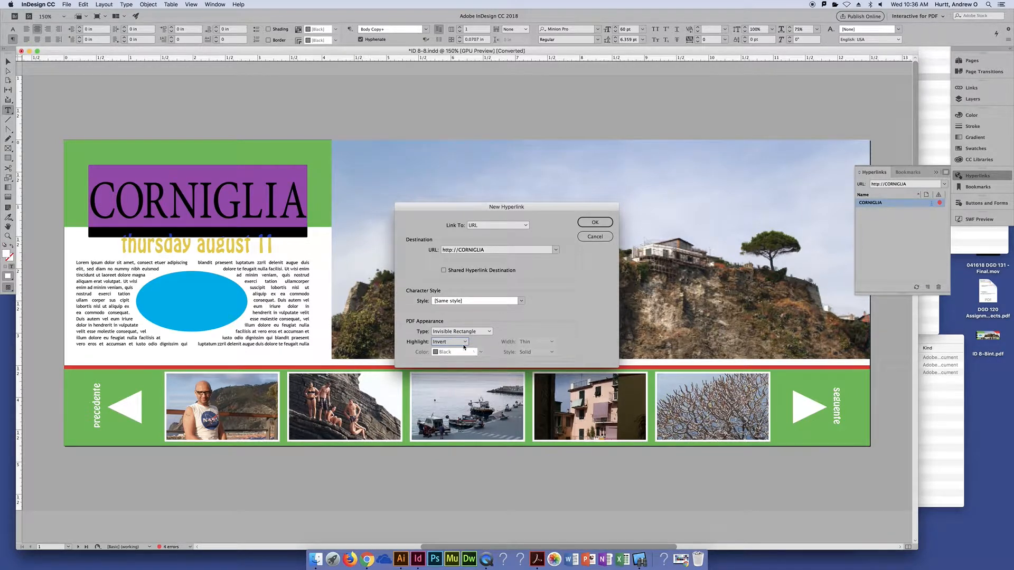
- Try a visible rectangle with Outline and Invert highlights for the hyperlink, and return its type to Invisible Rectangle
click(463, 332)
click(464, 348)
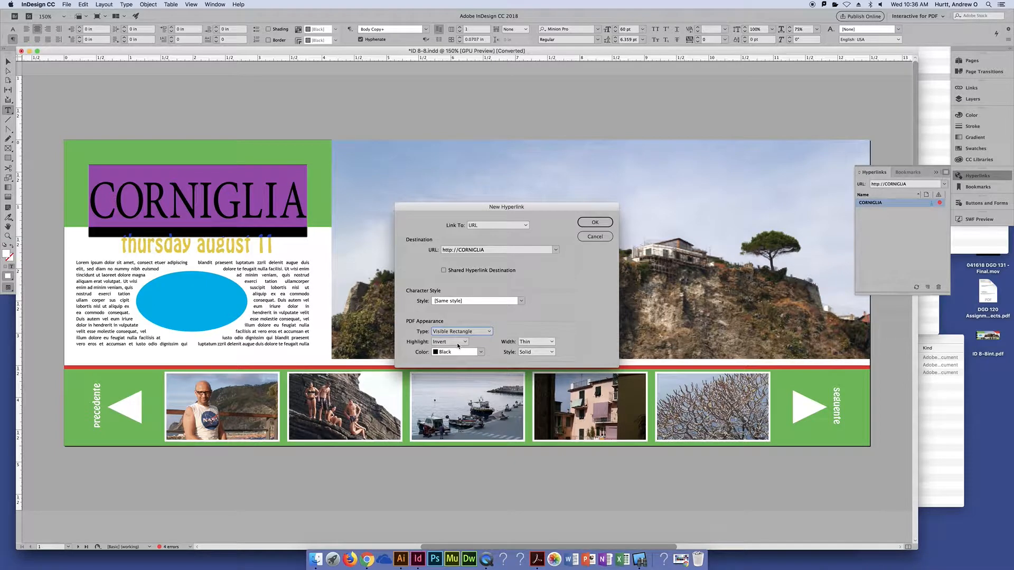
click(458, 342)
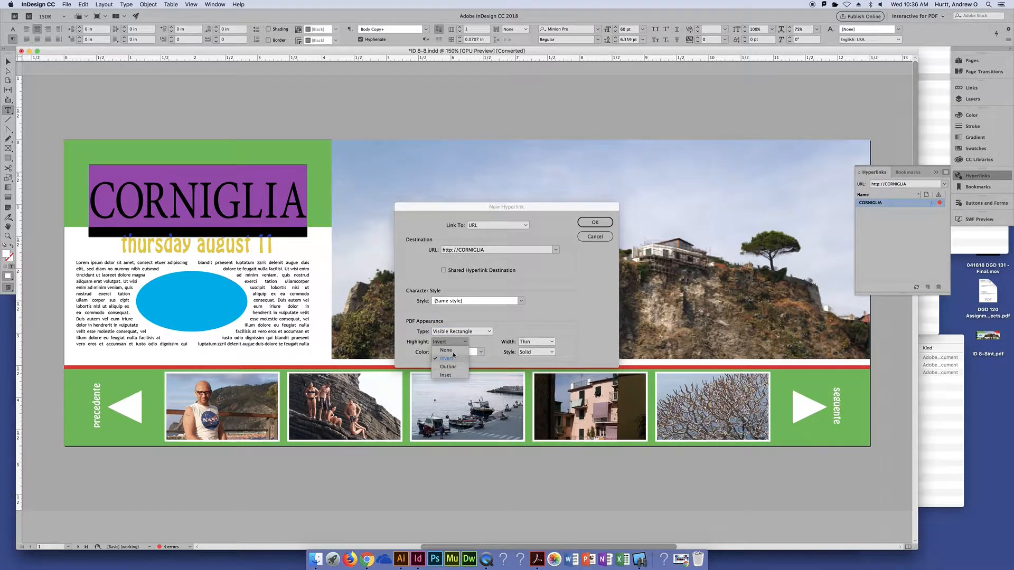
click(452, 367)
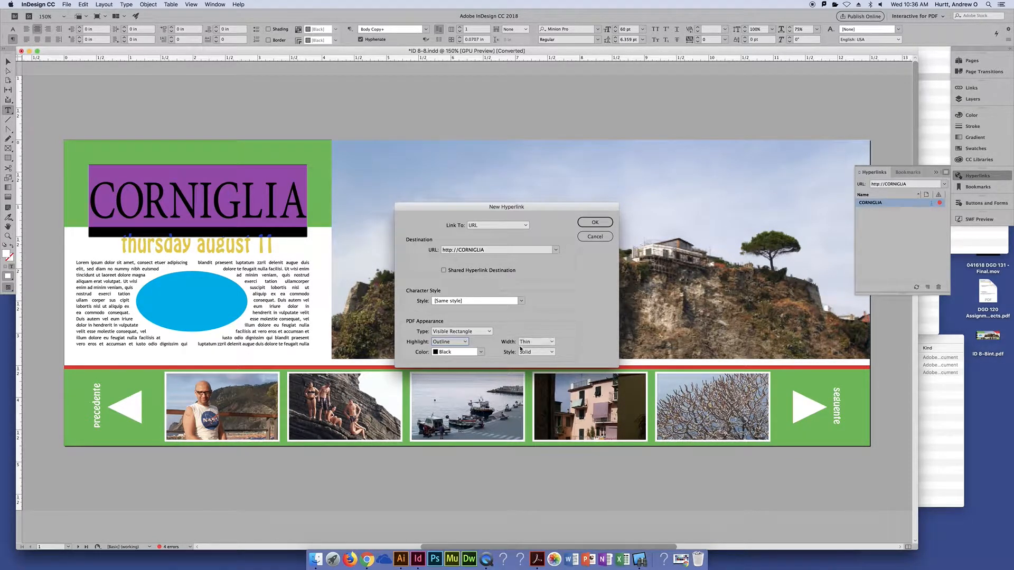
click(449, 342)
click(452, 359)
click(459, 331)
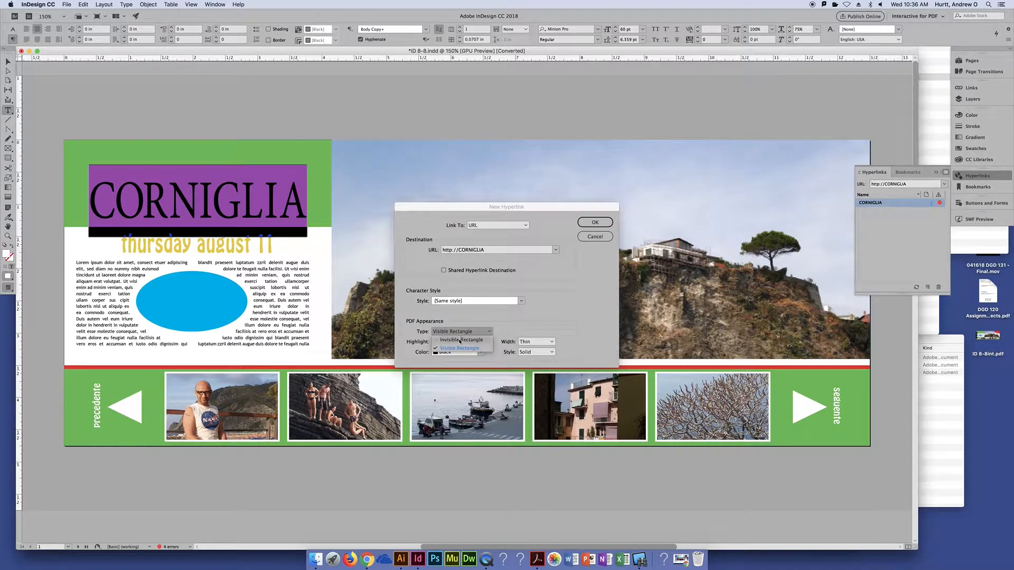
click(461, 340)
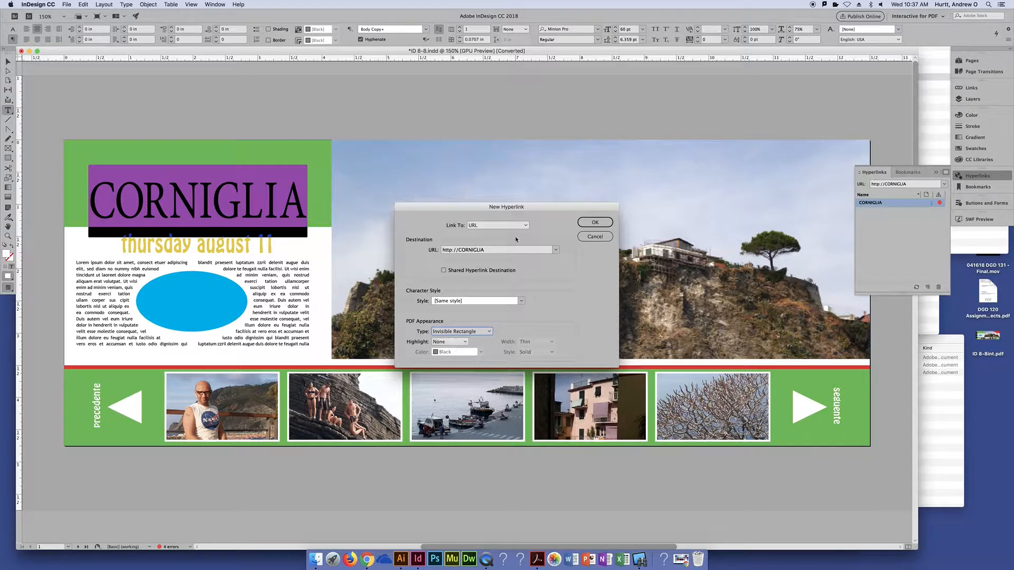
click(511, 249)
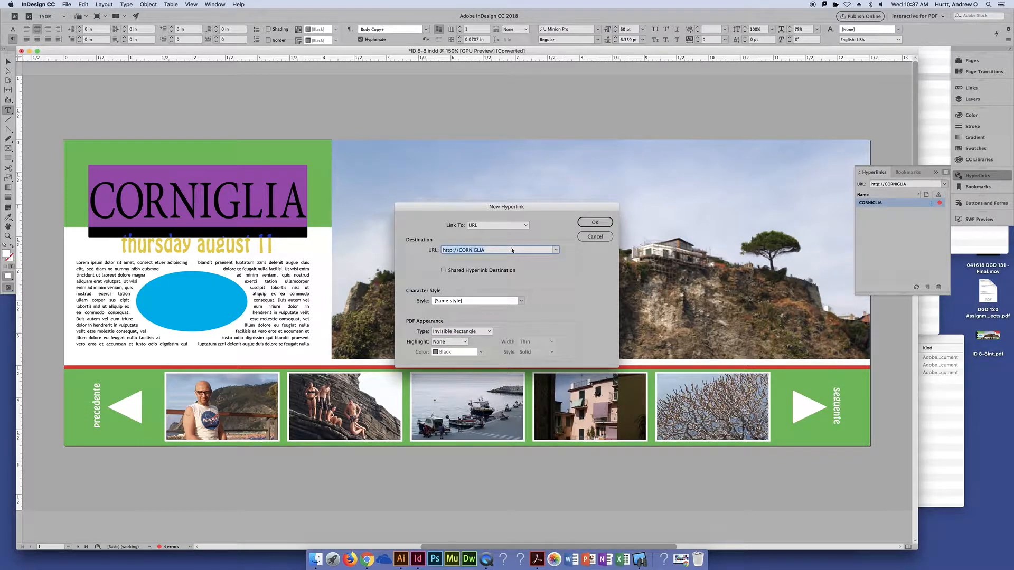
text(https://www.juxtapoz.com/)
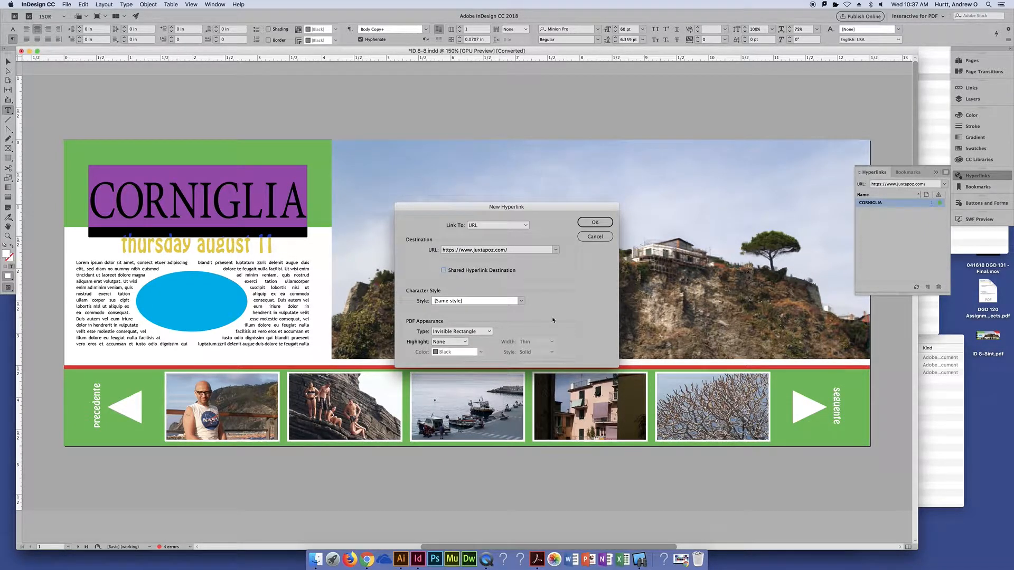
click(590, 224)
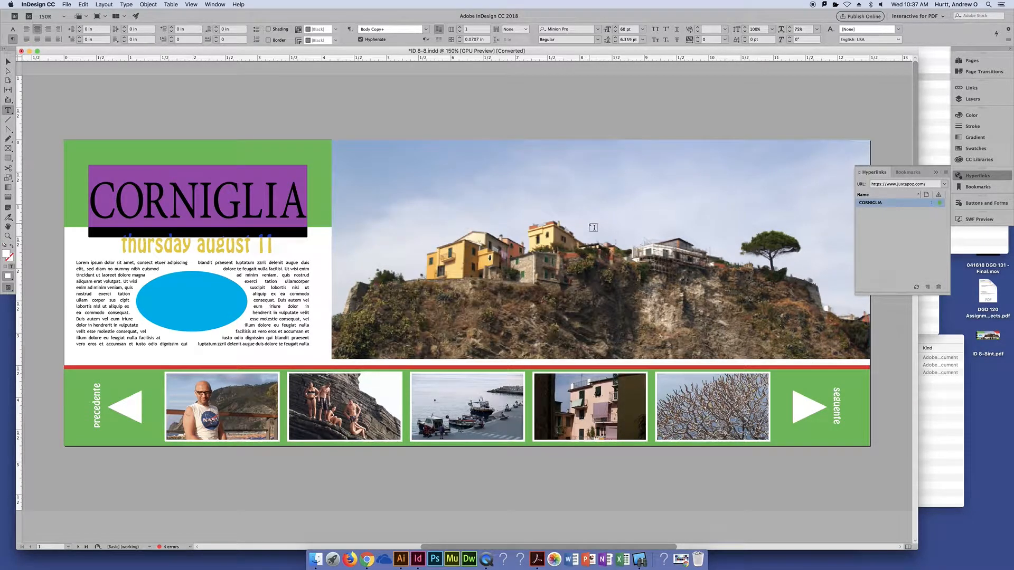
click(912, 240)
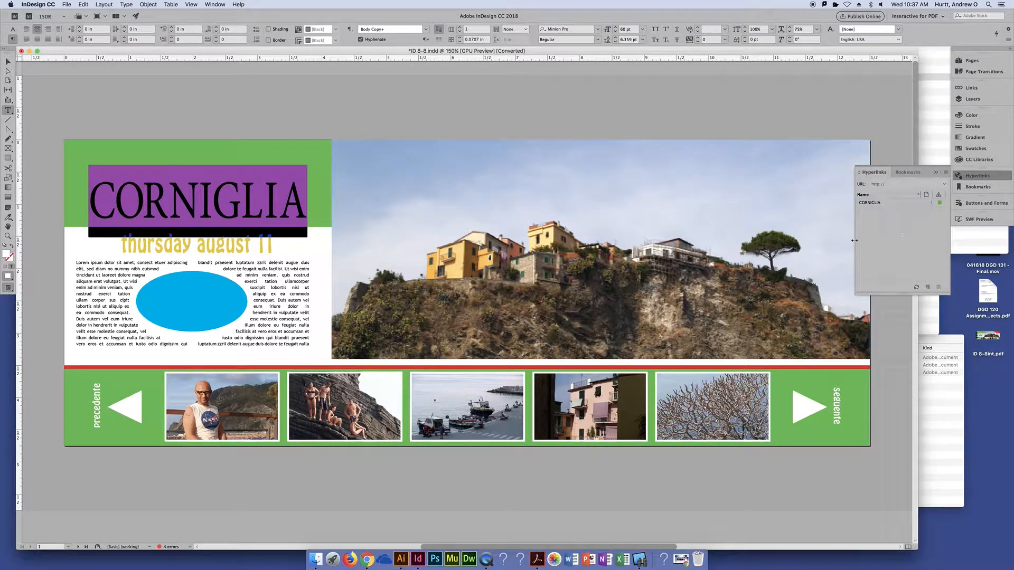
- Reopen the CORNIGLIA hyperlink's settings for editing to review them, and close them without changes
double_click(869, 203)
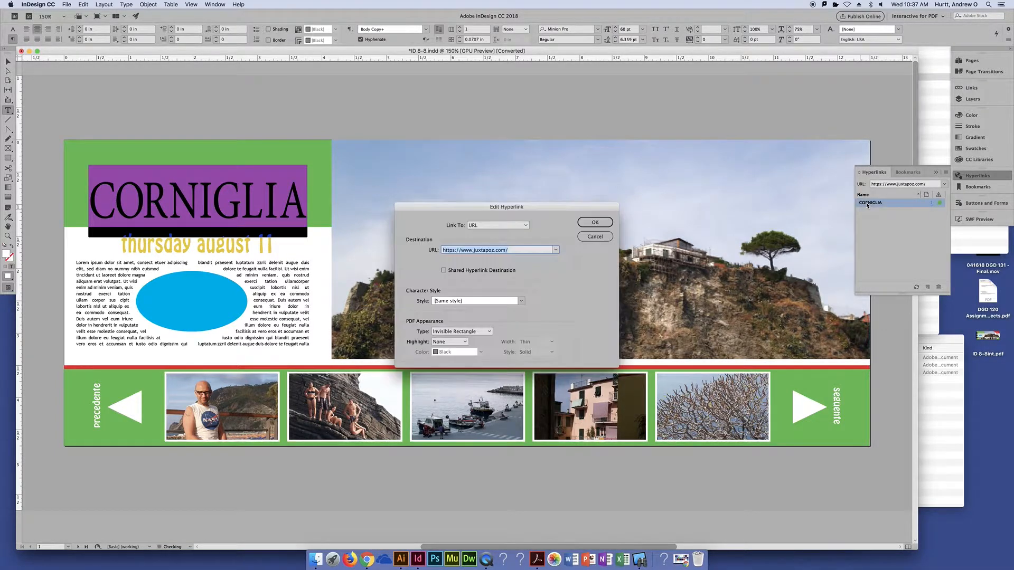
click(596, 236)
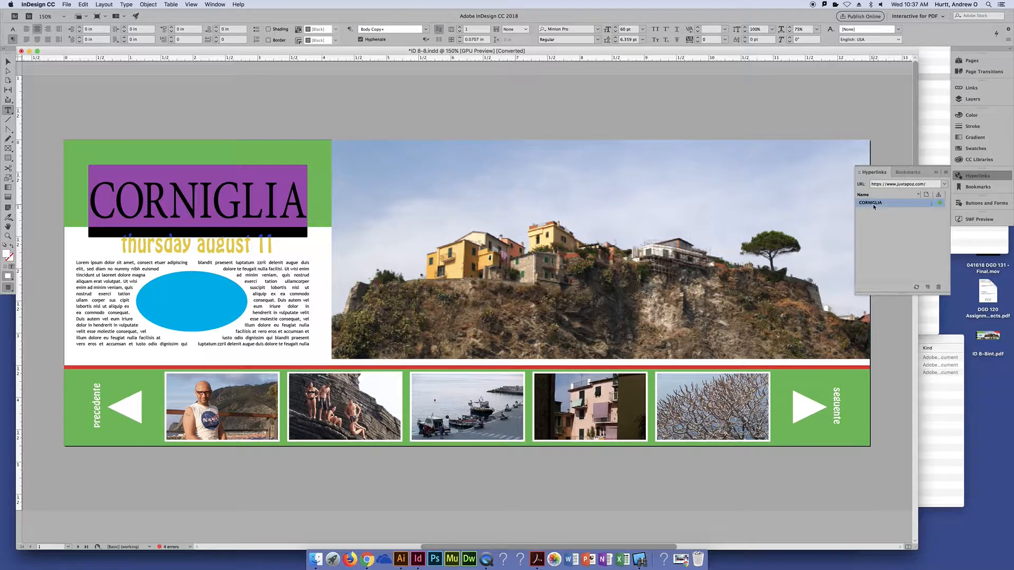
click(945, 173)
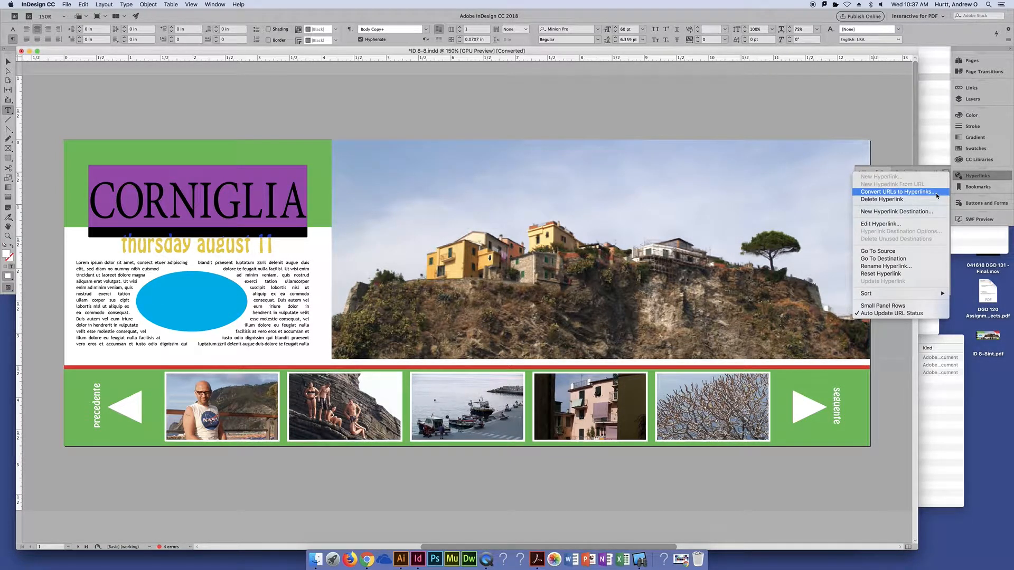
click(924, 224)
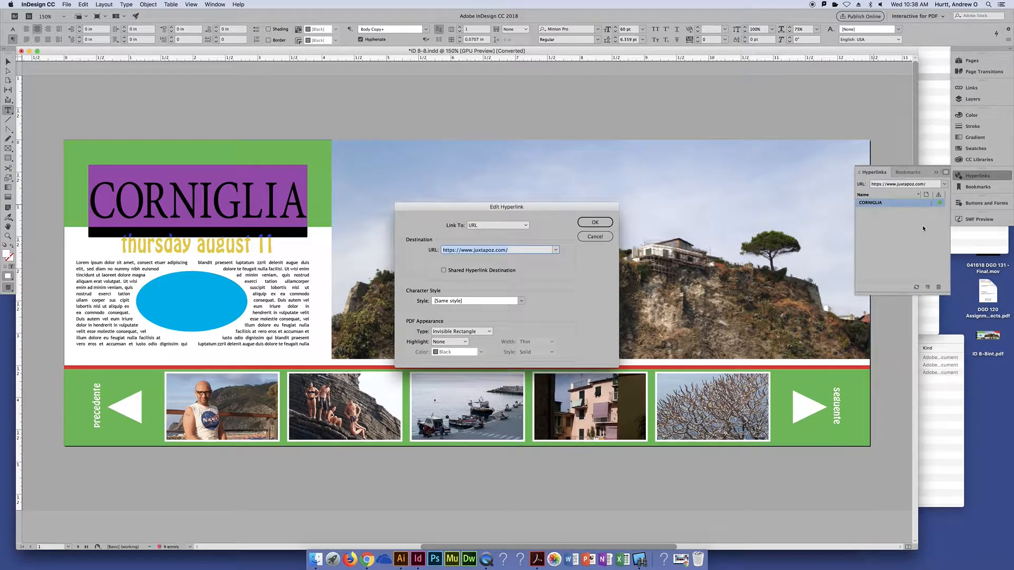
key(Return)
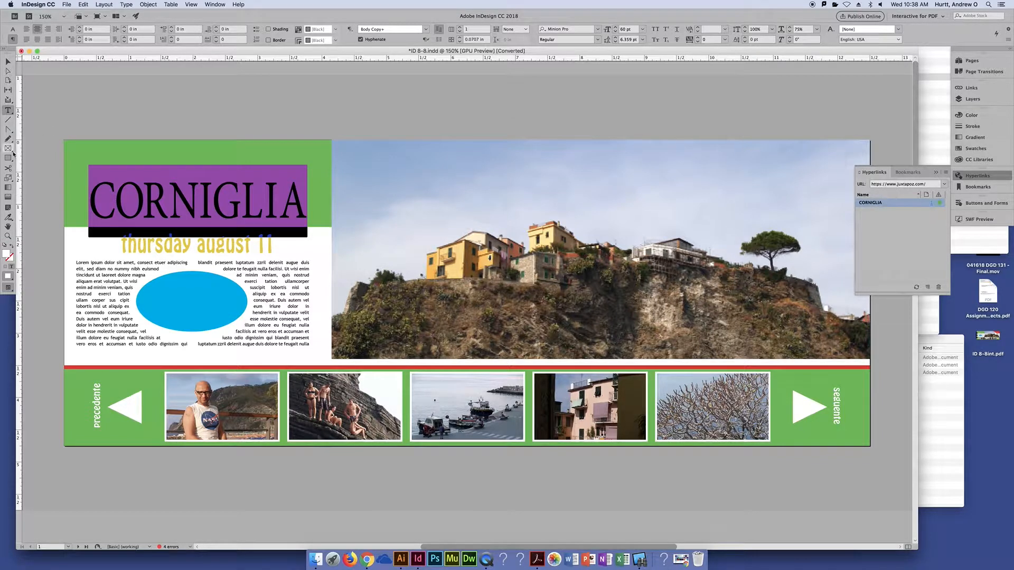
- Deselect the heading and start a new hyperlink on the first thumbnail photo, the man in the NASA shirt
click(8, 62)
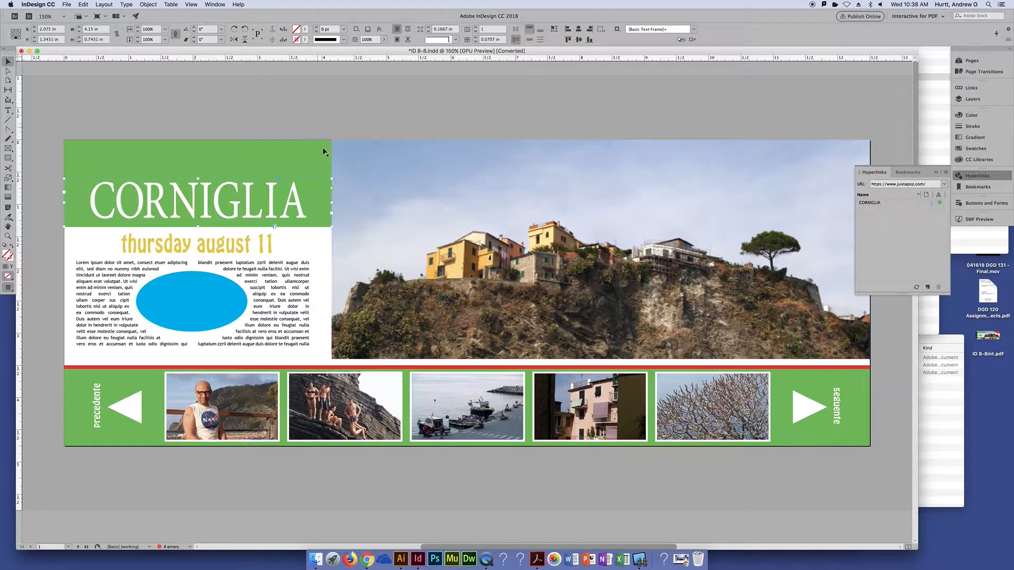
click(310, 115)
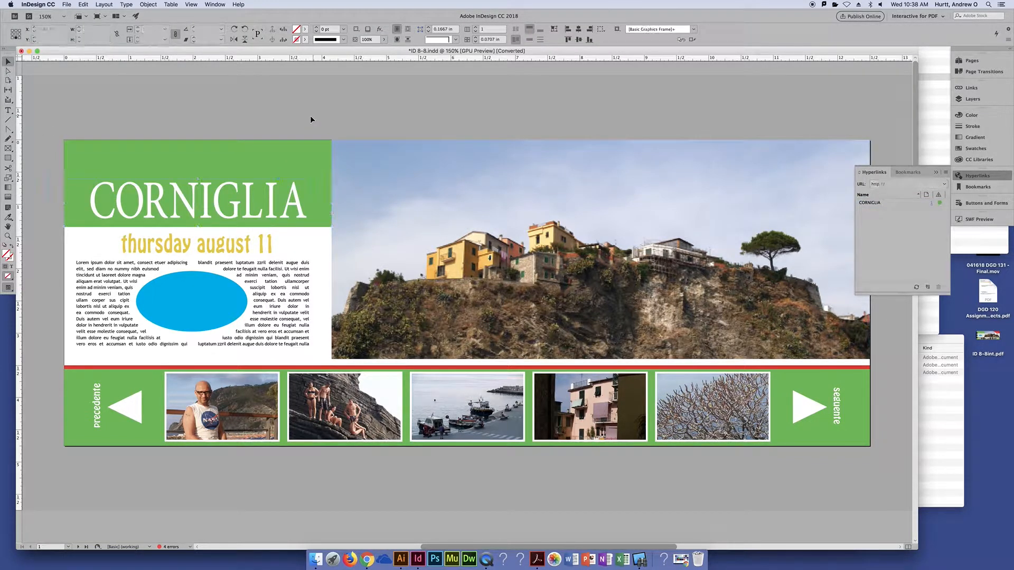
click(215, 4)
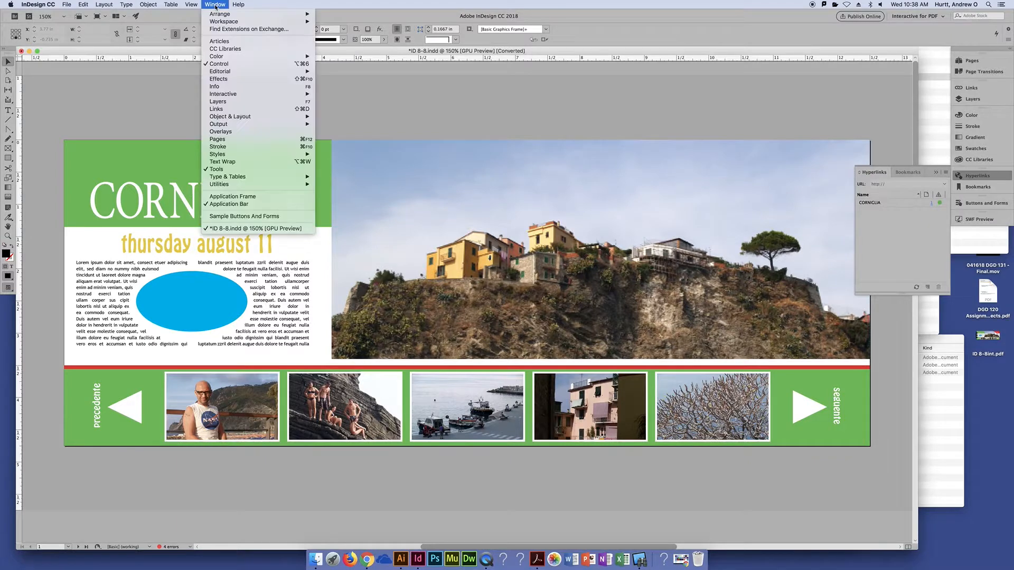
click(401, 110)
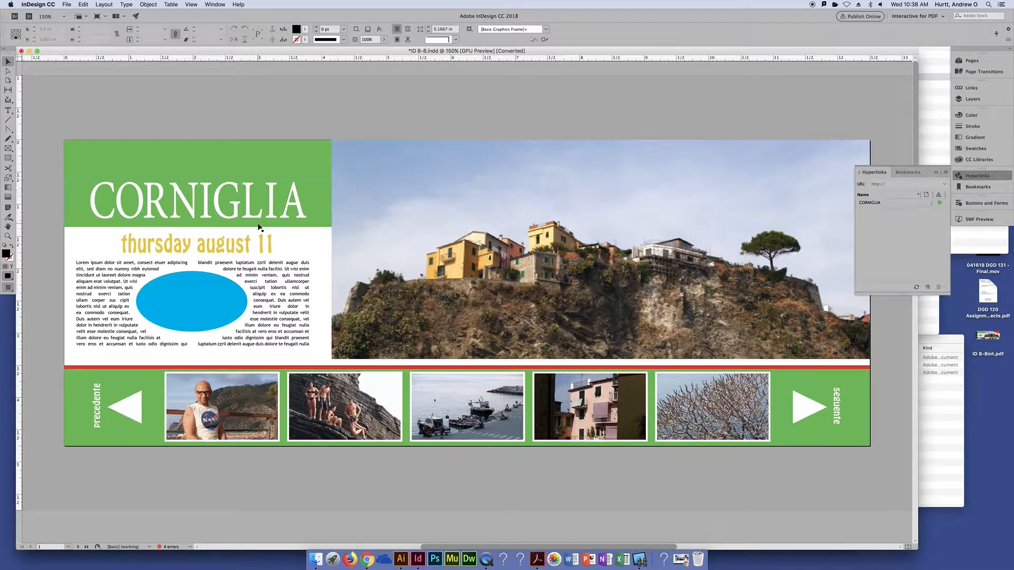
click(240, 417)
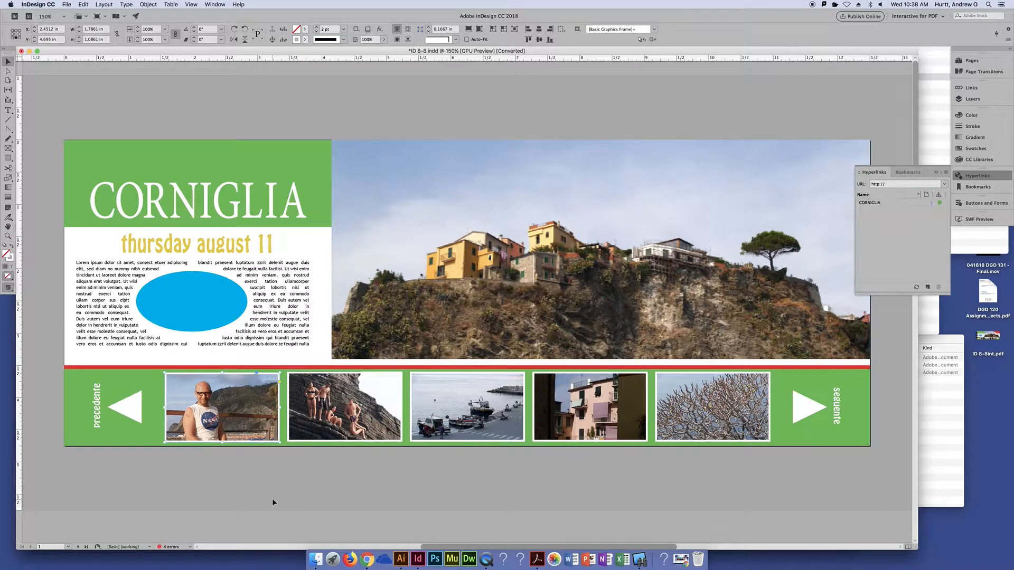
click(228, 406)
click(255, 400)
click(928, 287)
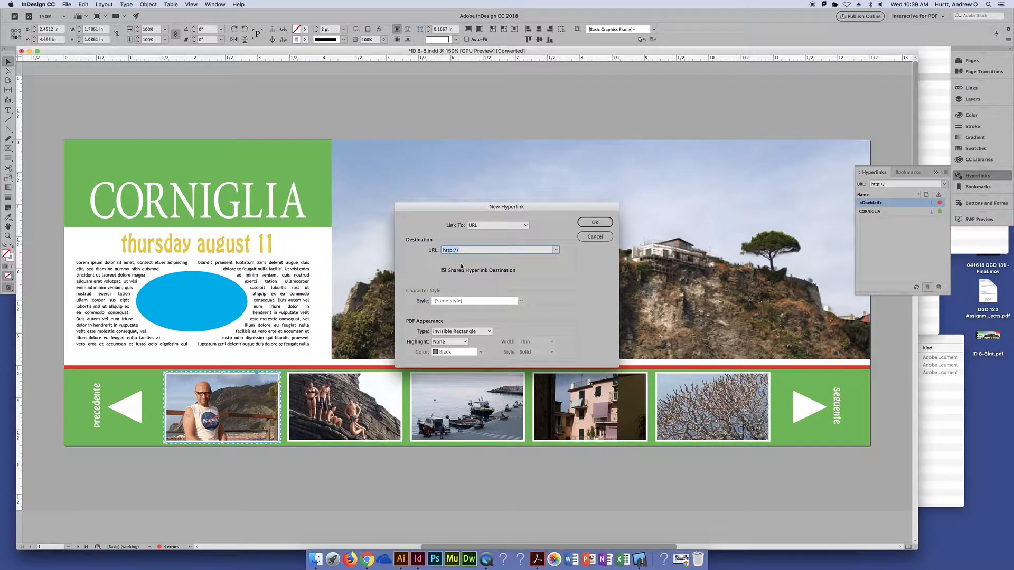
click(366, 561)
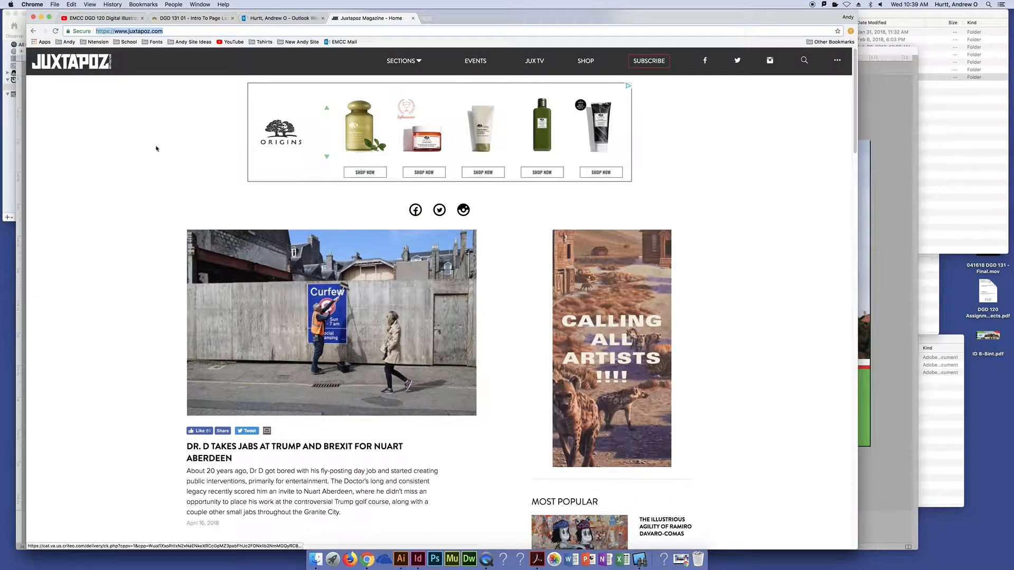
click(286, 144)
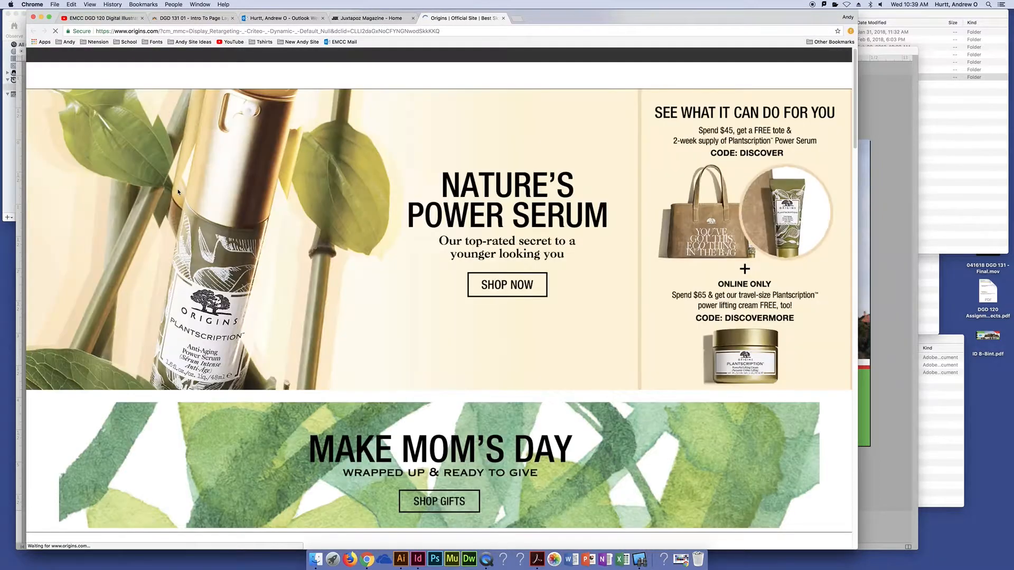
click(156, 31)
click(156, 31)
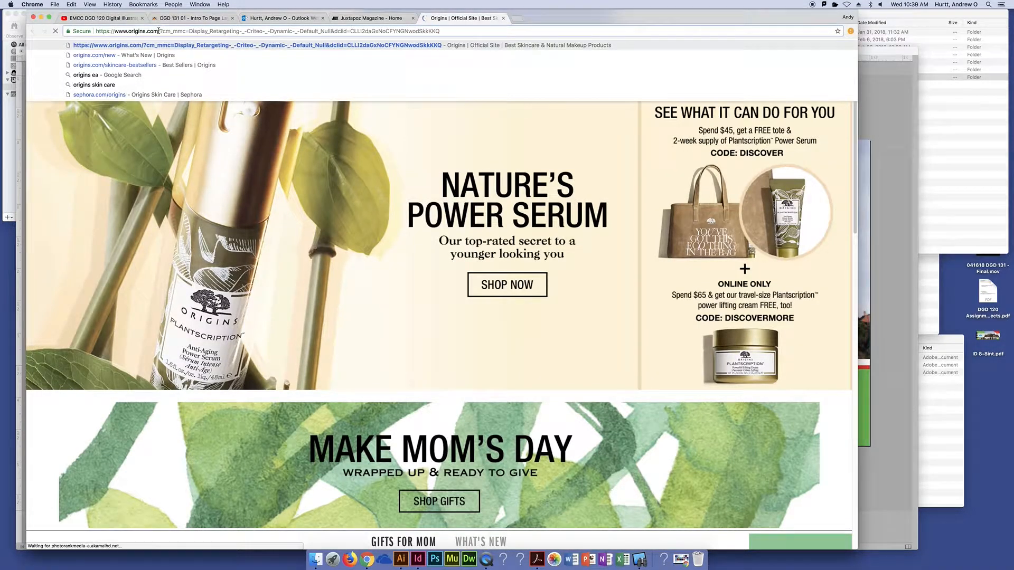
drag(157, 31, 72, 31)
key(super+c)
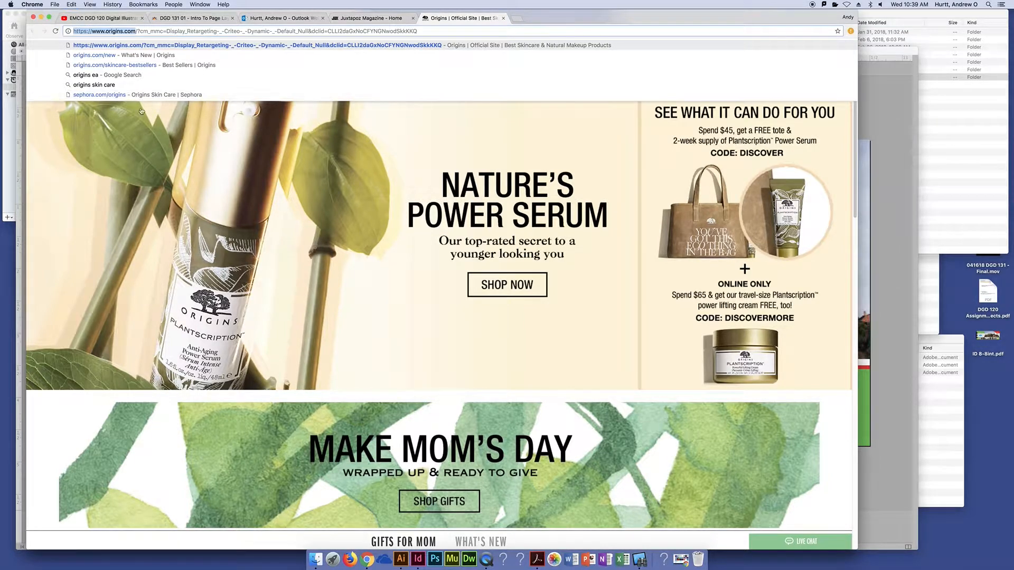
click(895, 350)
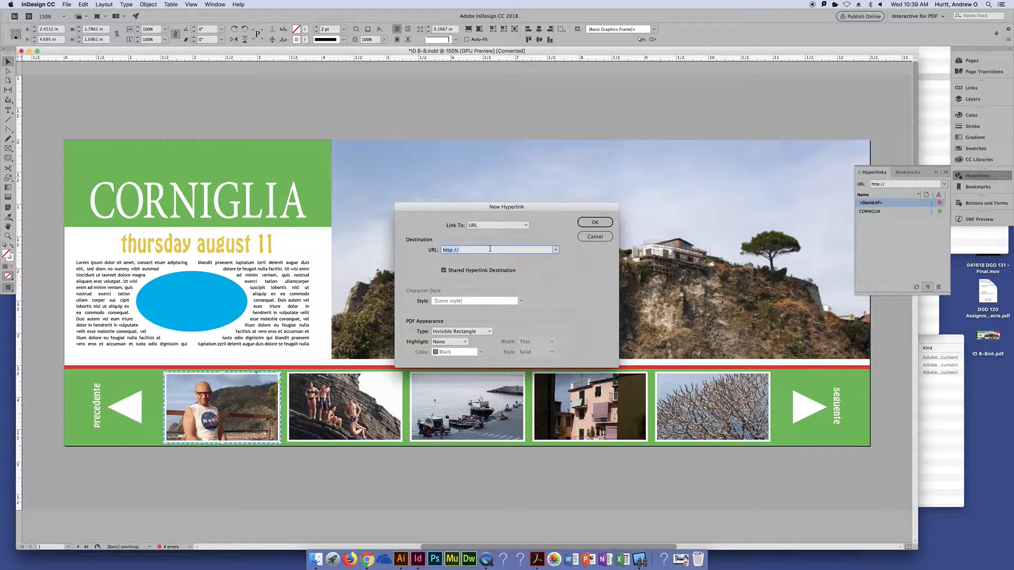
key(super+v)
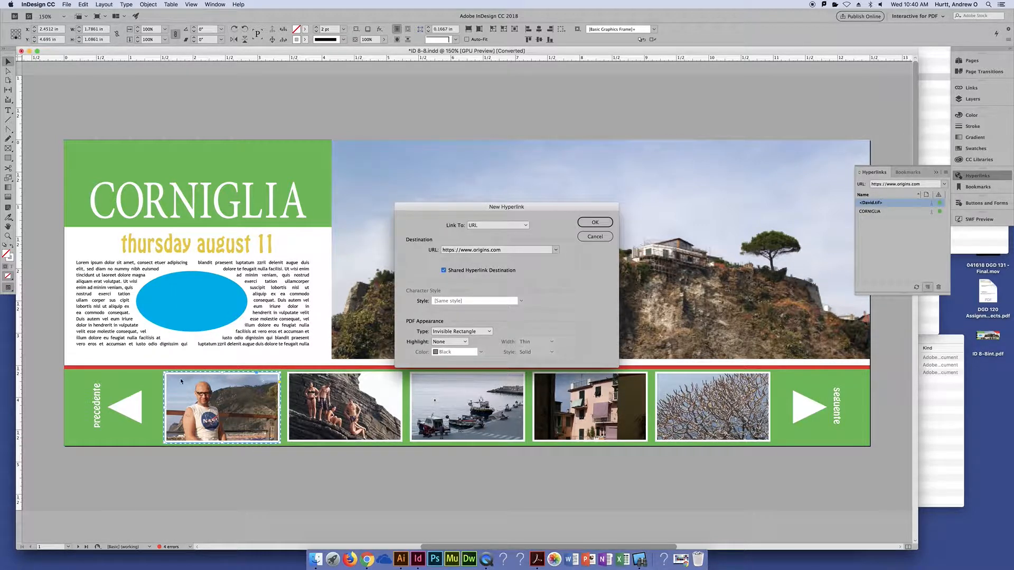
click(595, 222)
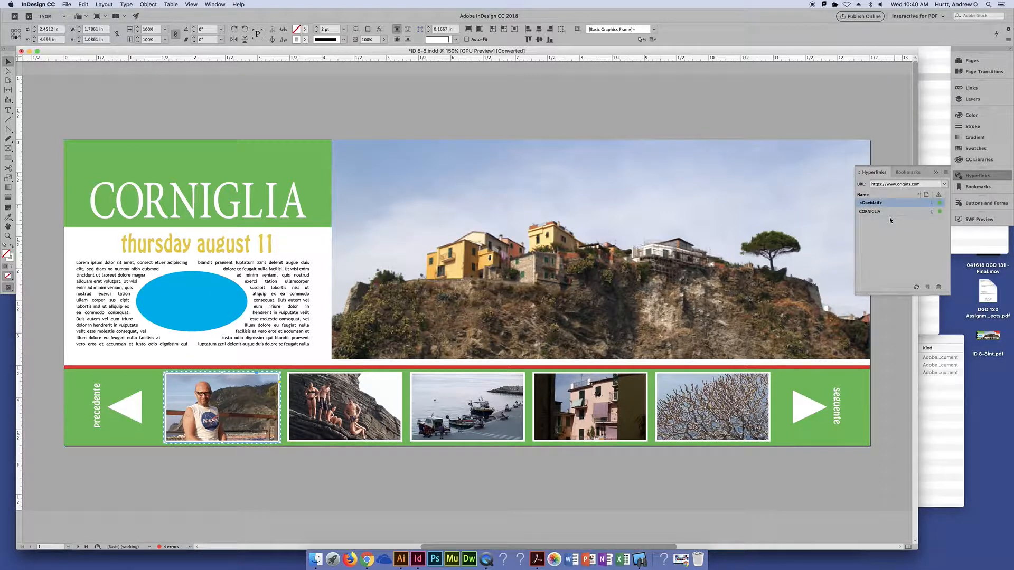
- Look at the bookmark list and the FIRENZE and MANAROLA pages, and return to page 1
click(987, 187)
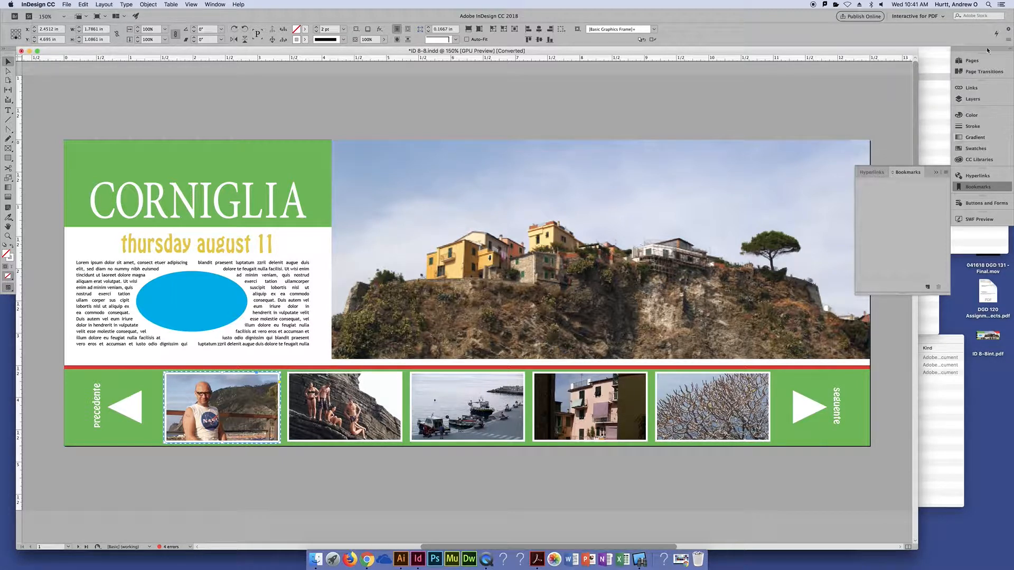
click(971, 61)
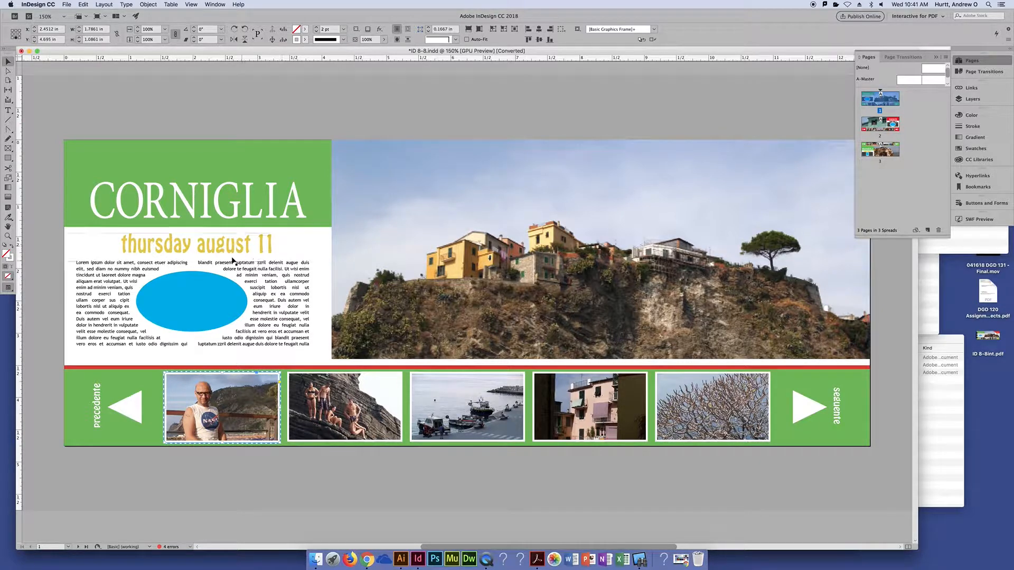
double_click(886, 129)
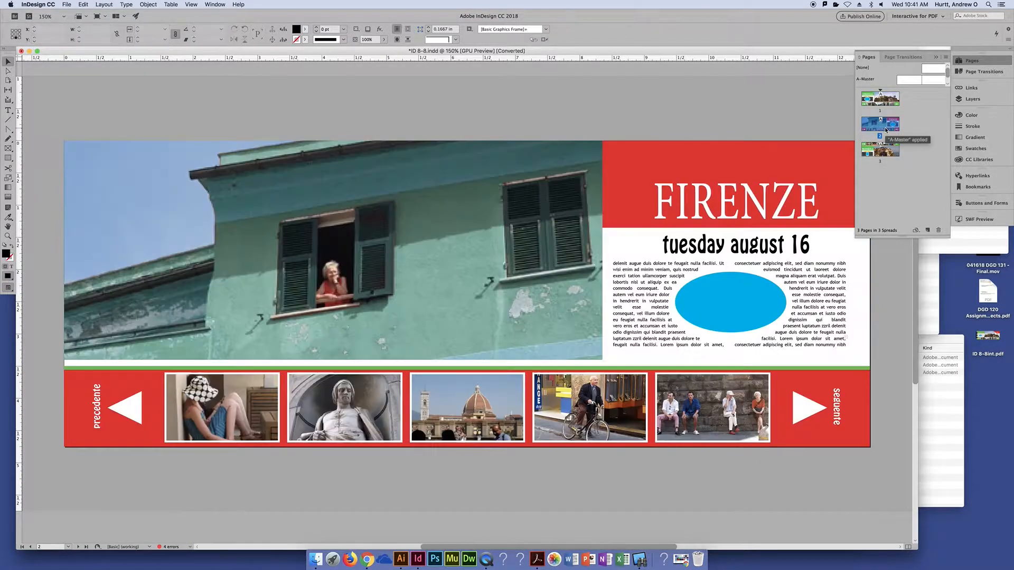
double_click(886, 149)
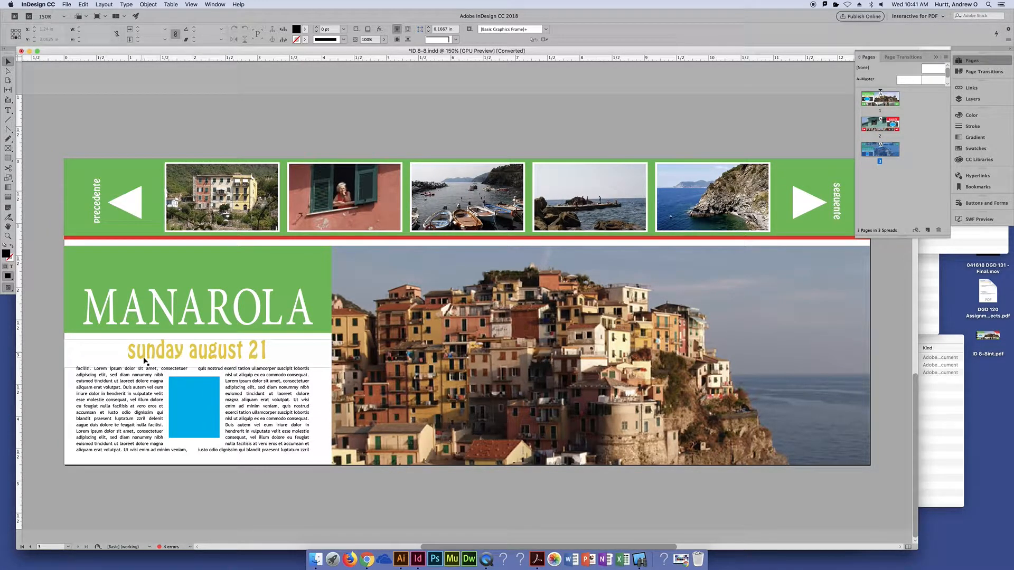
double_click(885, 98)
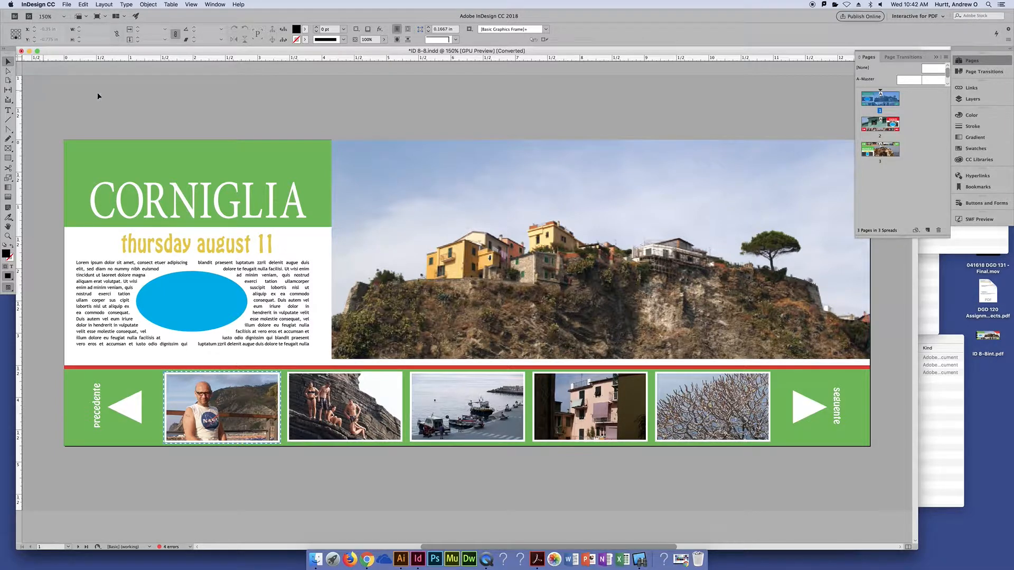
- Create a bookmark named "thursday" with the date text frame selected on the CORNIGLIA page
click(236, 255)
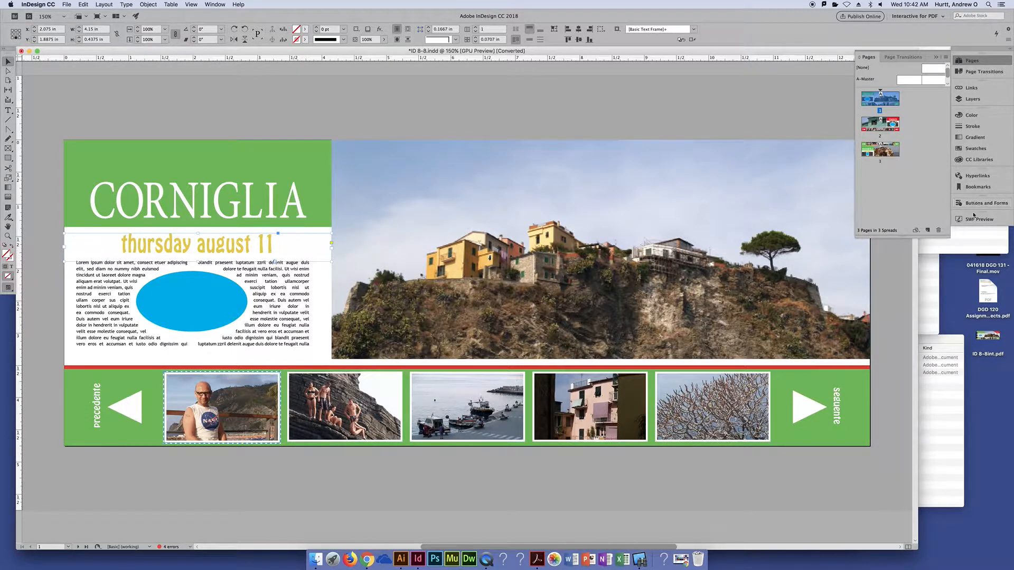
click(972, 188)
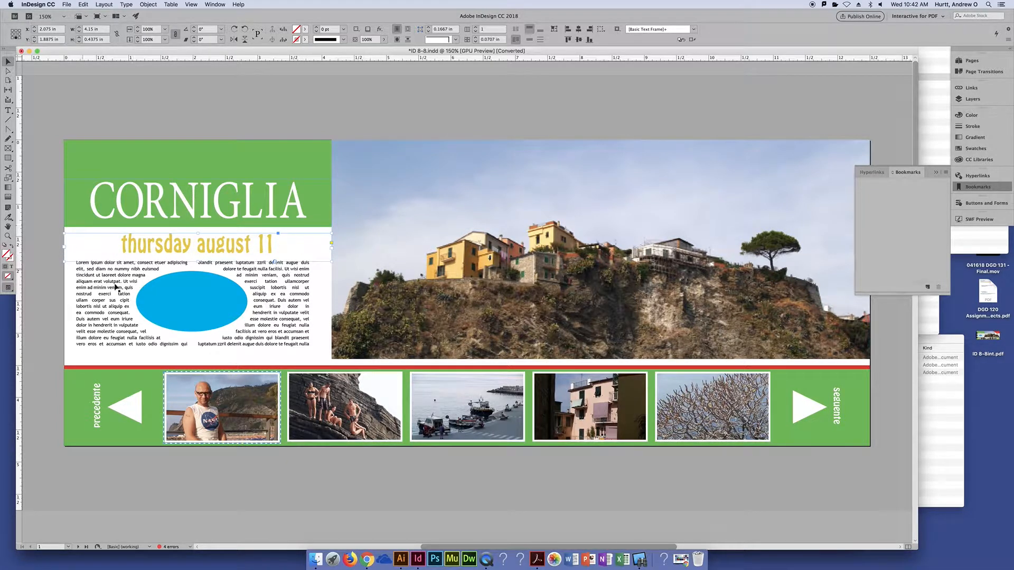
click(927, 288)
text(thursday)
key(Return)
- Create a bookmark from the "tuesday august 16" text on the FIRENZE page, keeping that text as its name
double_click(176, 249)
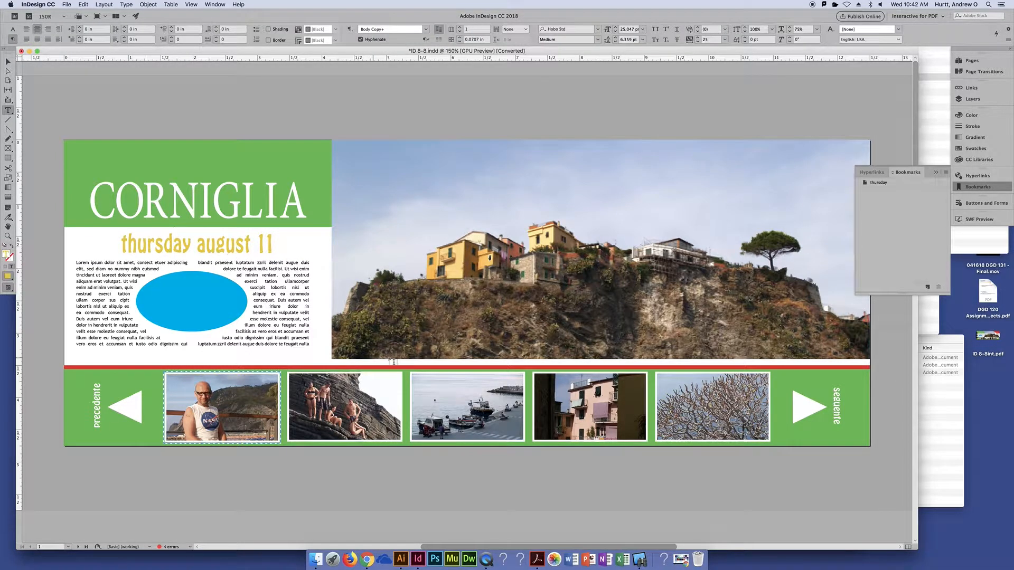
scroll(392, 361, down, 15)
scroll(393, 362, up, 5)
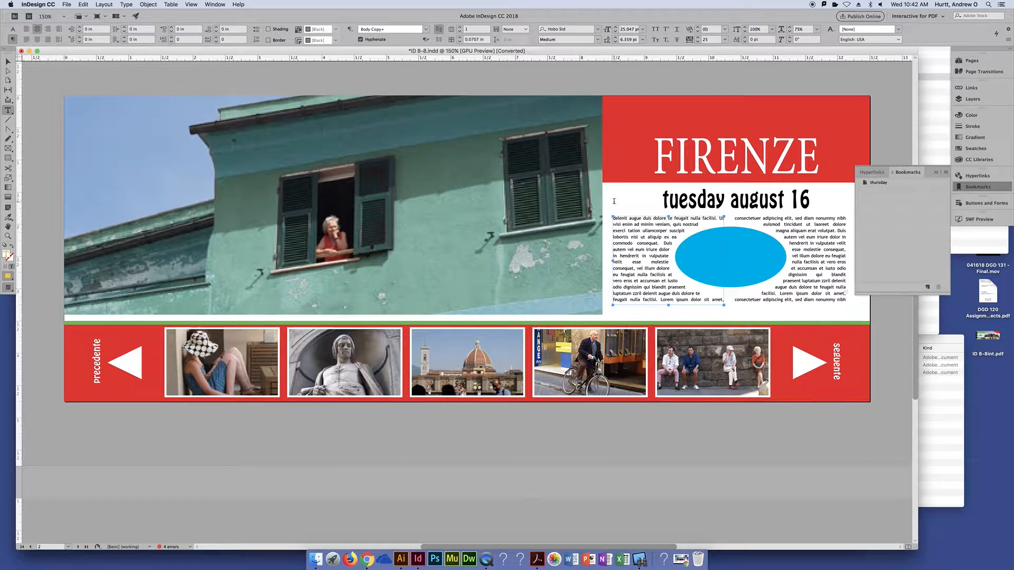
drag(661, 201, 828, 204)
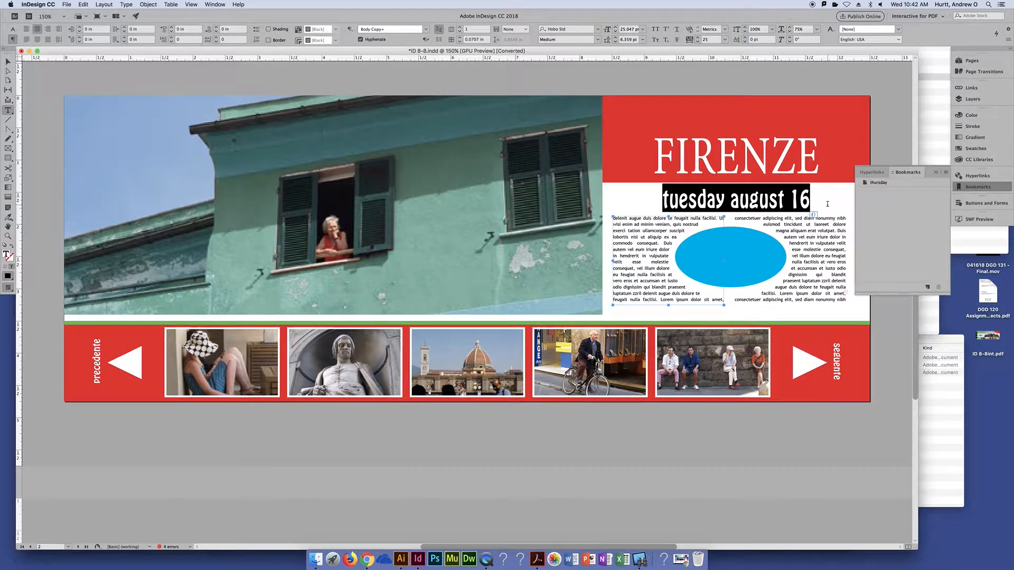
click(926, 288)
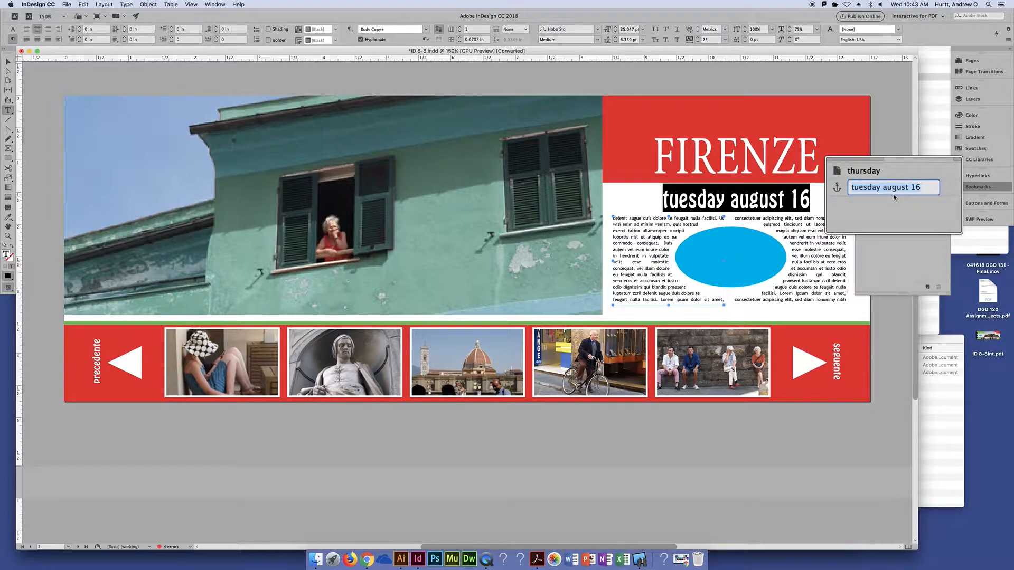
click(901, 204)
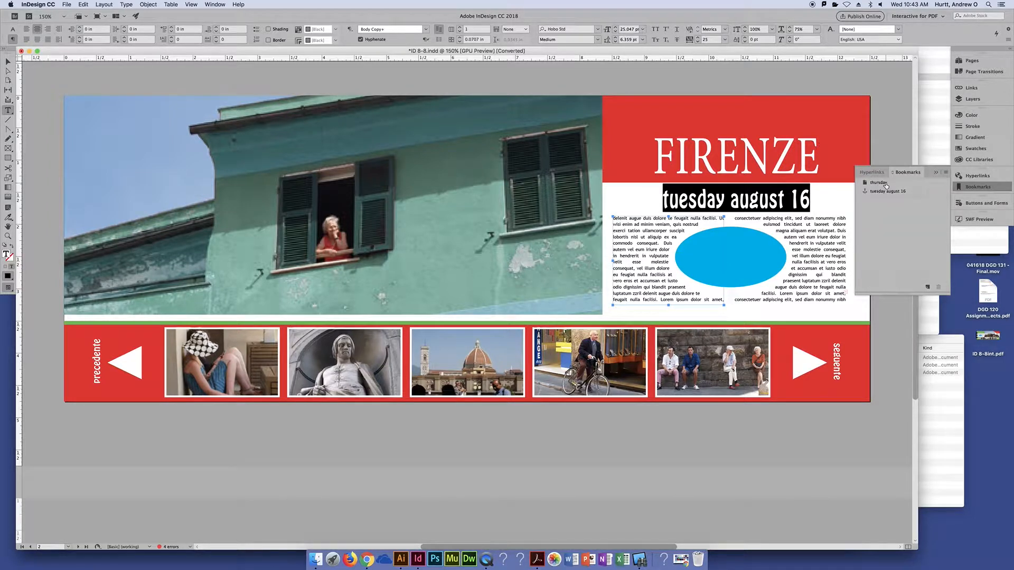
- Create a bookmark from the "sunday august 21" text on the MANAROLA page and shorten its name to "sunday"
scroll(652, 395, down, 10)
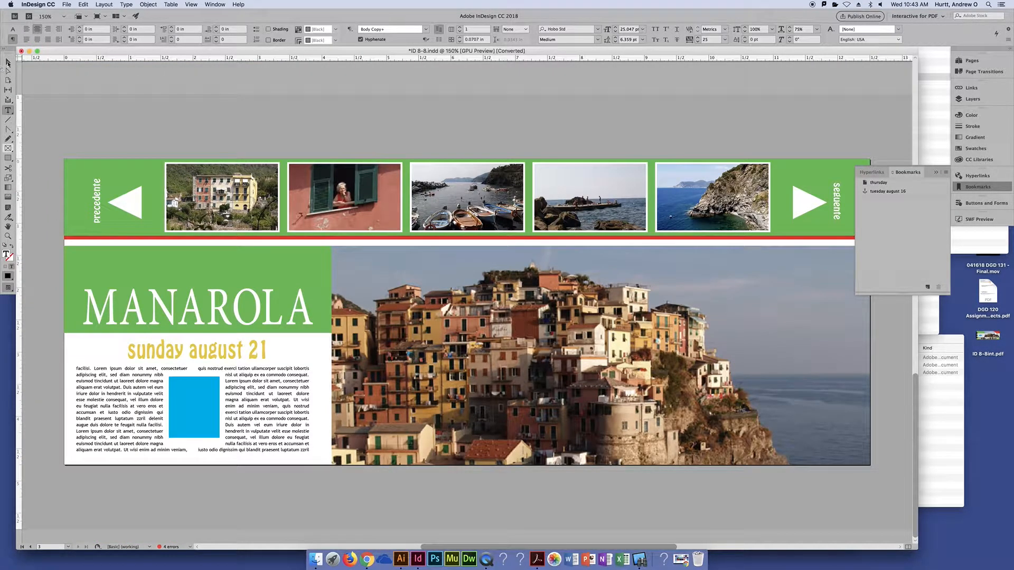
triple_click(160, 351)
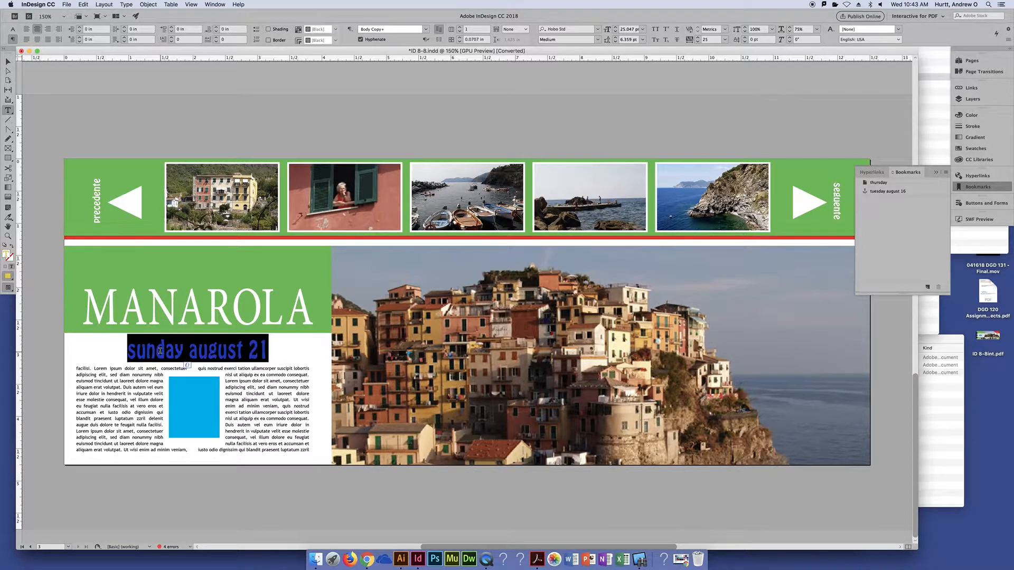
click(926, 288)
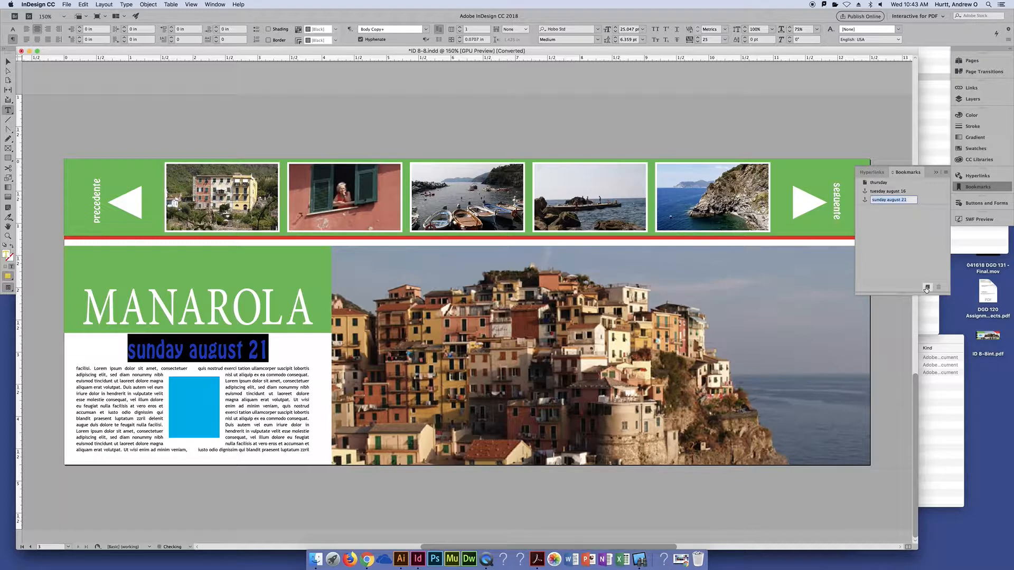
click(912, 200)
key(BackSpace)
key(BackSpace)
key(BackSpace)
key(BackSpace)
key(BackSpace)
key(BackSpace)
key(BackSpace)
key(BackSpace)
key(BackSpace)
key(BackSpace)
key(Return)
- Go to the "tuesday august 16" bookmark on the FIRENZE page and rename it "tuesday"
click(893, 192)
double_click(892, 193)
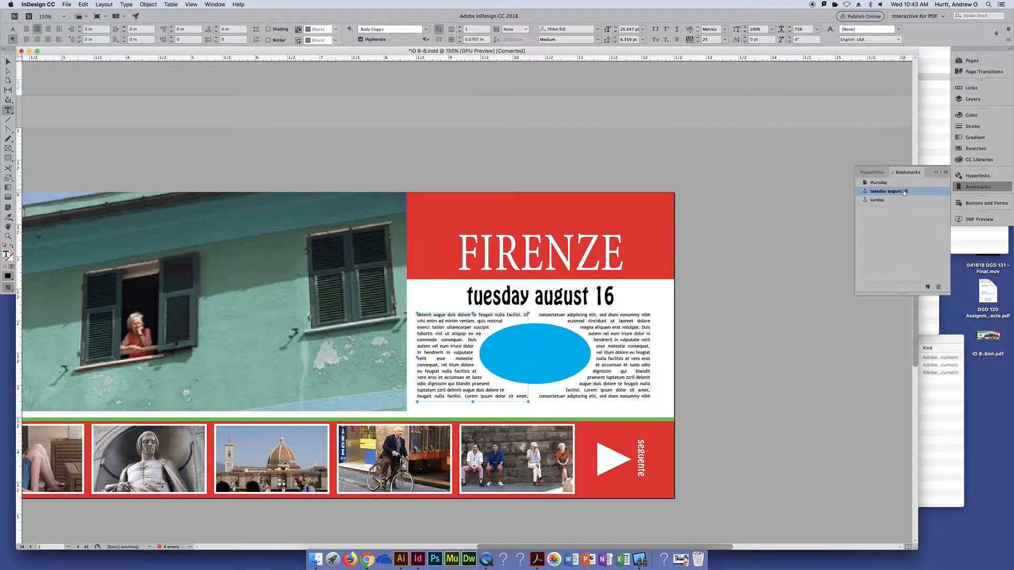
click(946, 172)
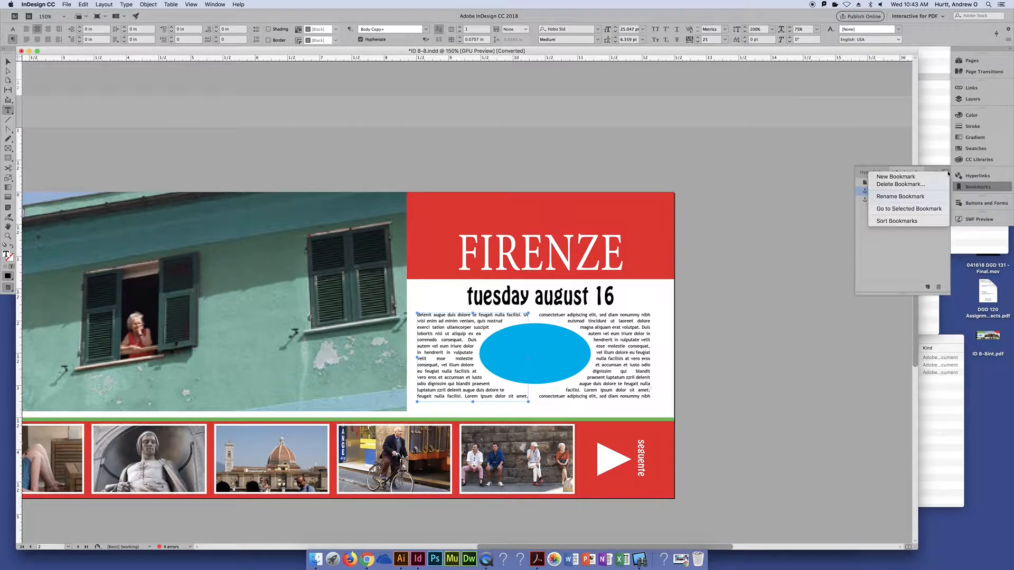
click(932, 200)
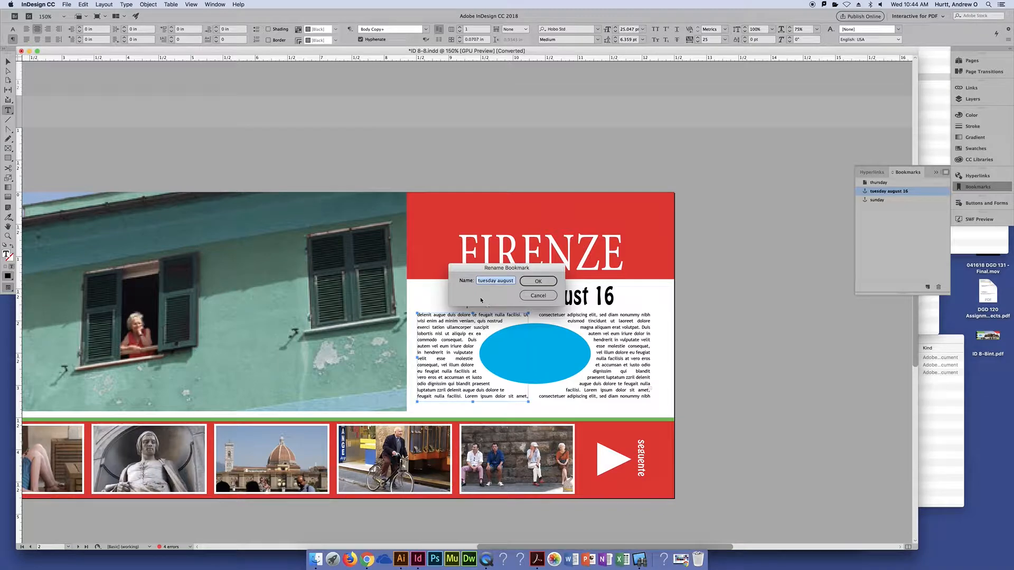
key(BackSpace)
key(BackSpace)
key(BackSpace)
key(BackSpace)
key(BackSpace)
key(BackSpace)
key(BackSpace)
key(BackSpace)
key(BackSpace)
key(BackSpace)
key(Return)
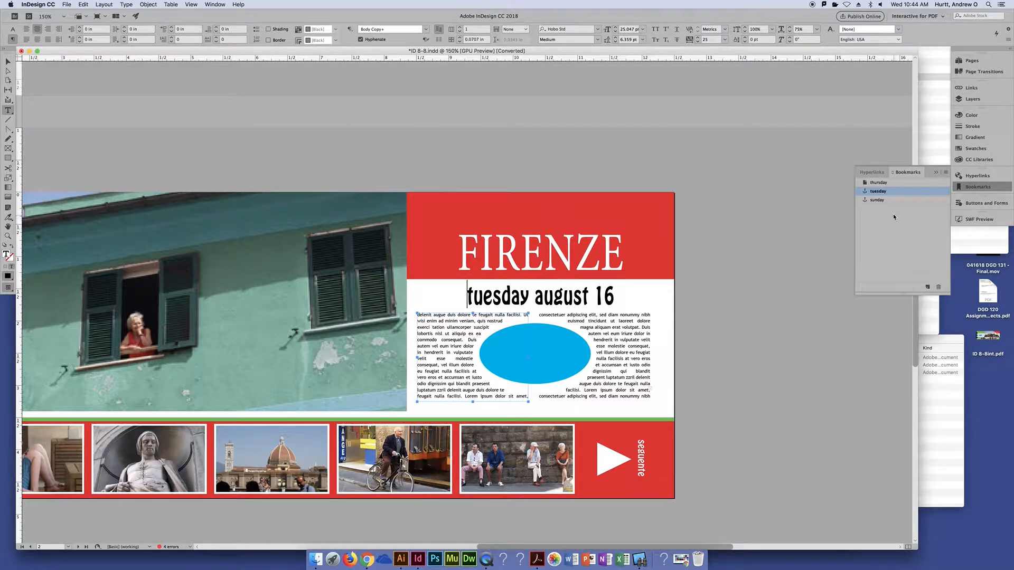
key(Escape)
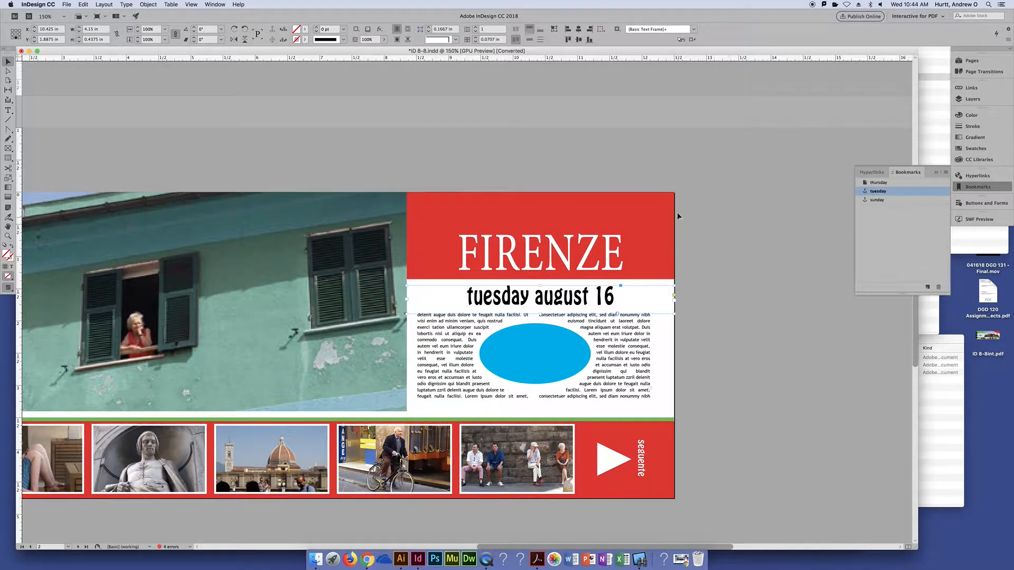
click(613, 164)
click(975, 175)
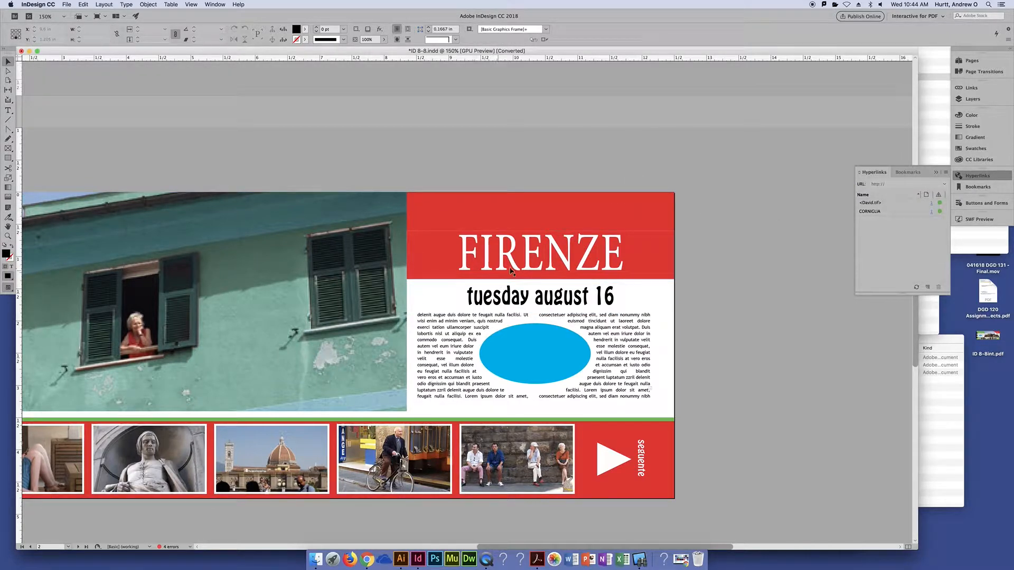
drag(275, 180, 385, 315)
click(231, 235)
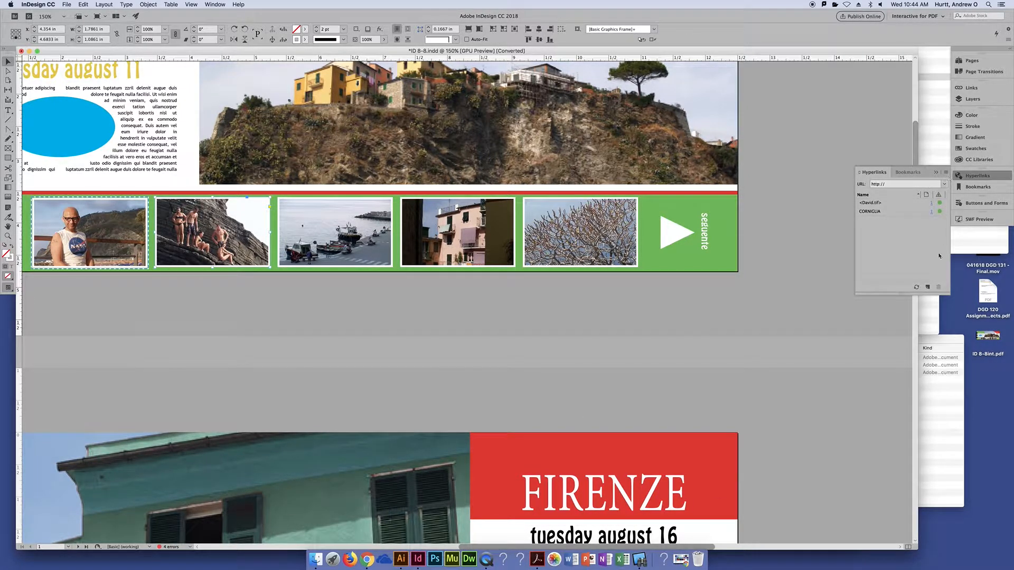
click(927, 288)
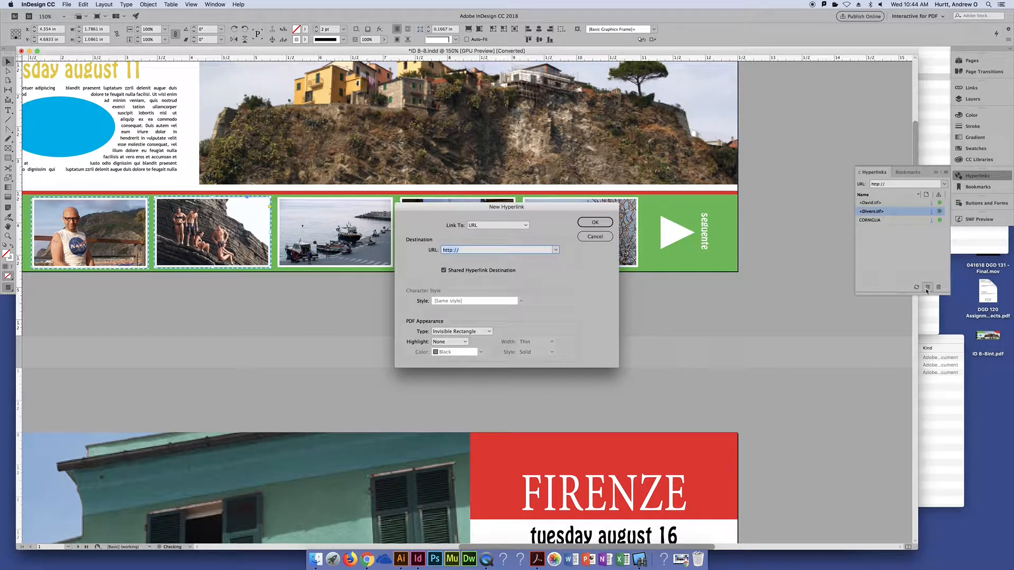
click(515, 226)
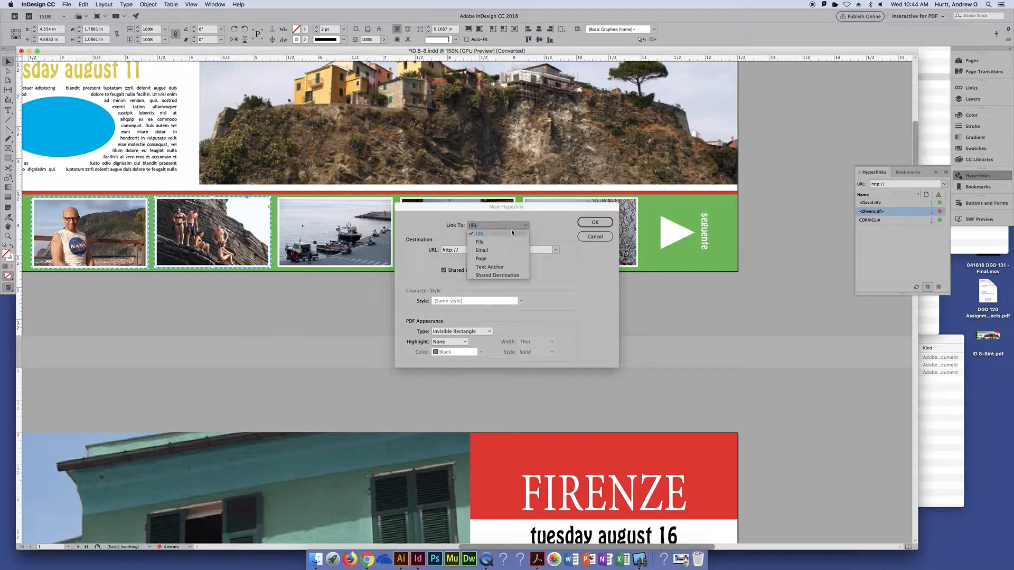
click(496, 267)
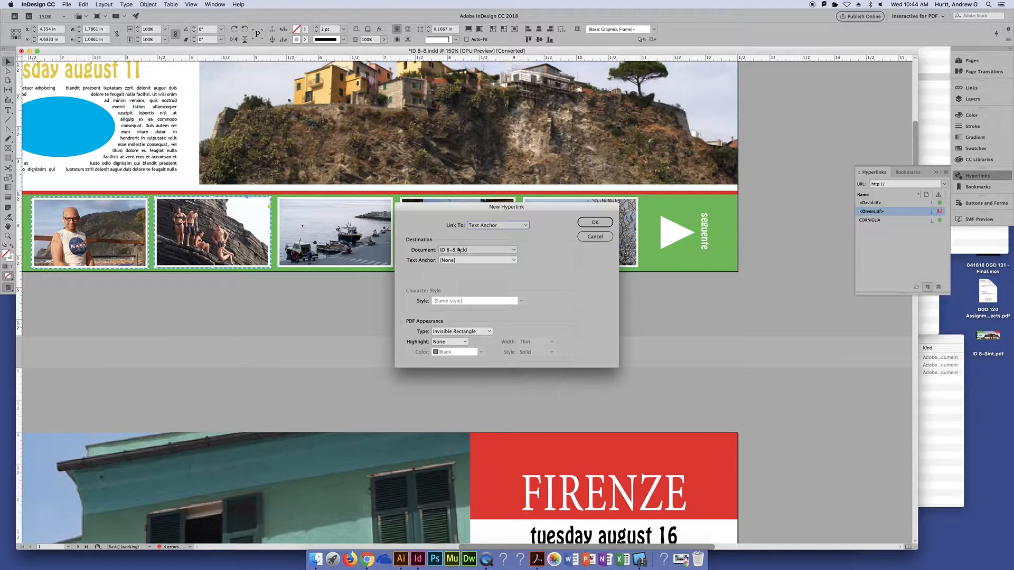
click(482, 260)
click(482, 261)
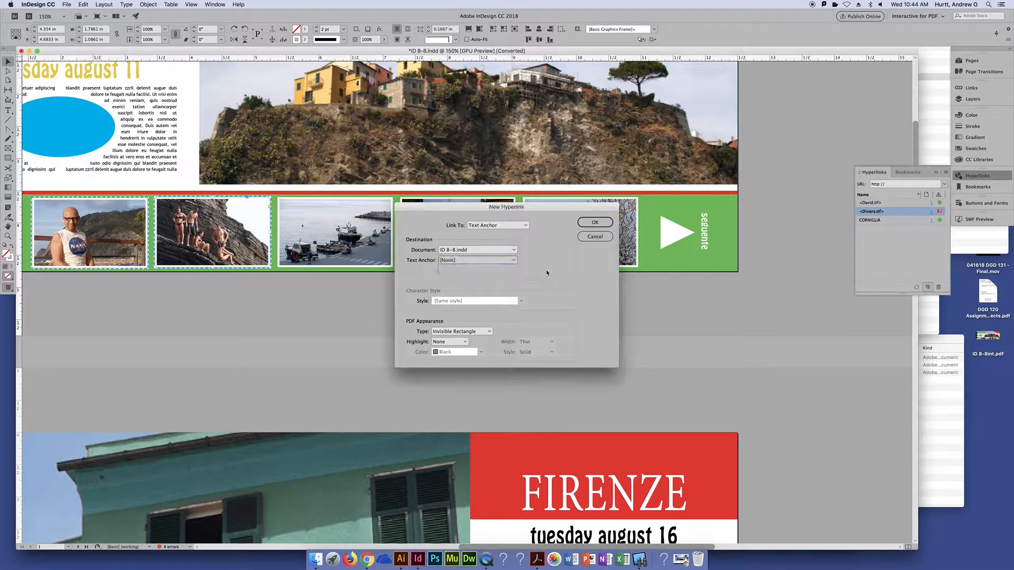
click(499, 251)
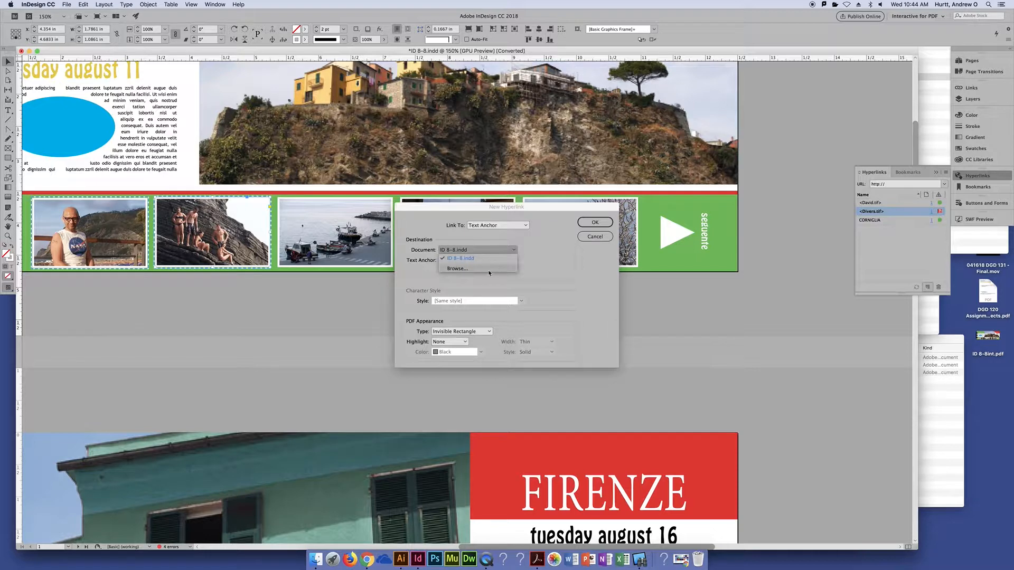
click(515, 280)
click(493, 263)
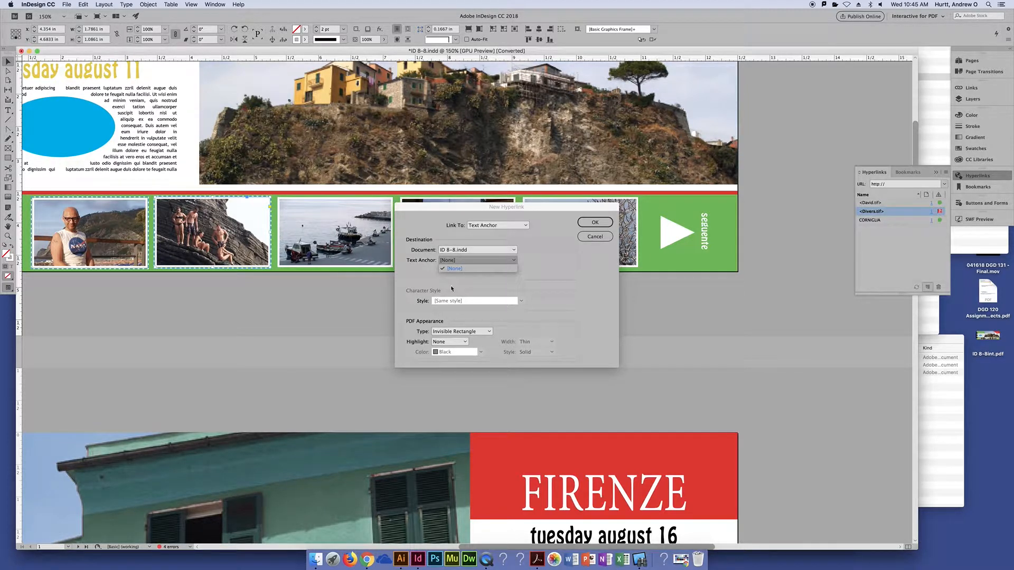
click(599, 237)
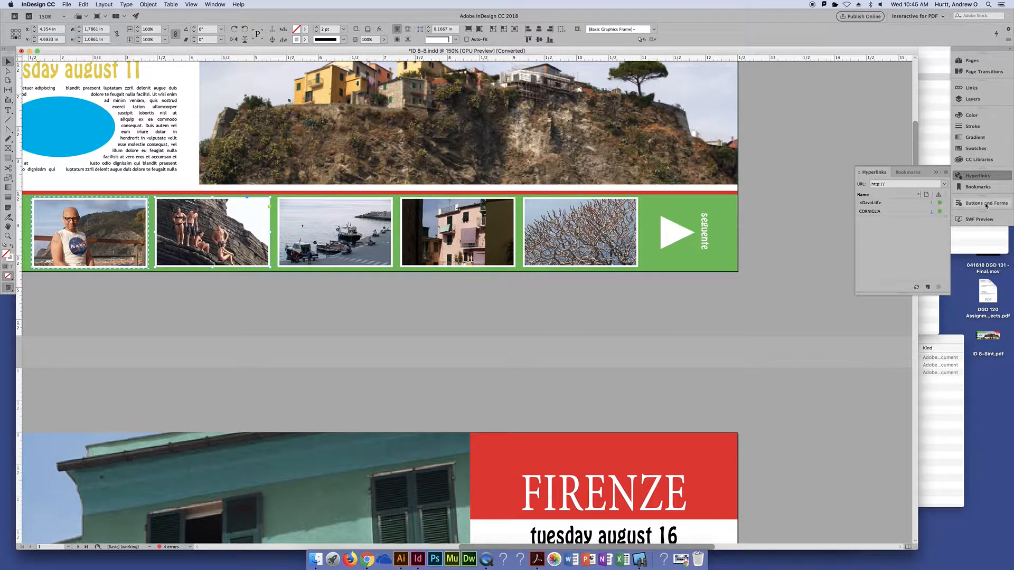
click(978, 187)
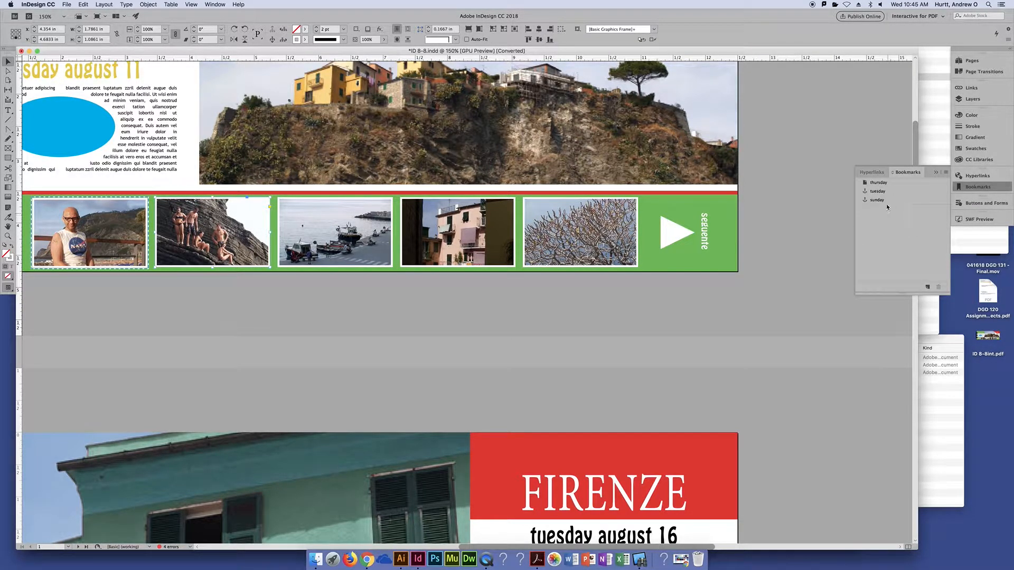
click(692, 307)
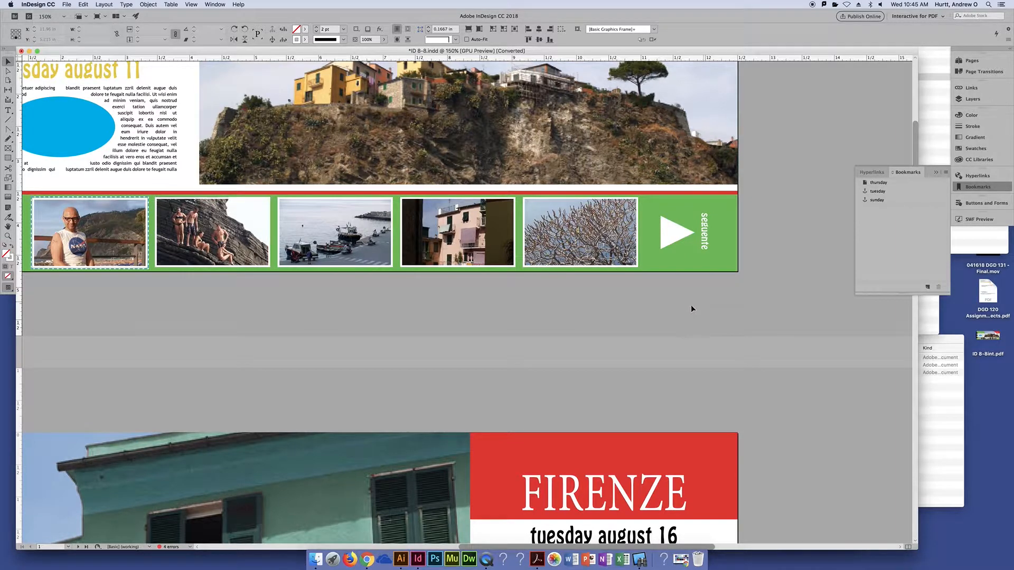
scroll(522, 328, left, 5)
scroll(521, 328, up, 2)
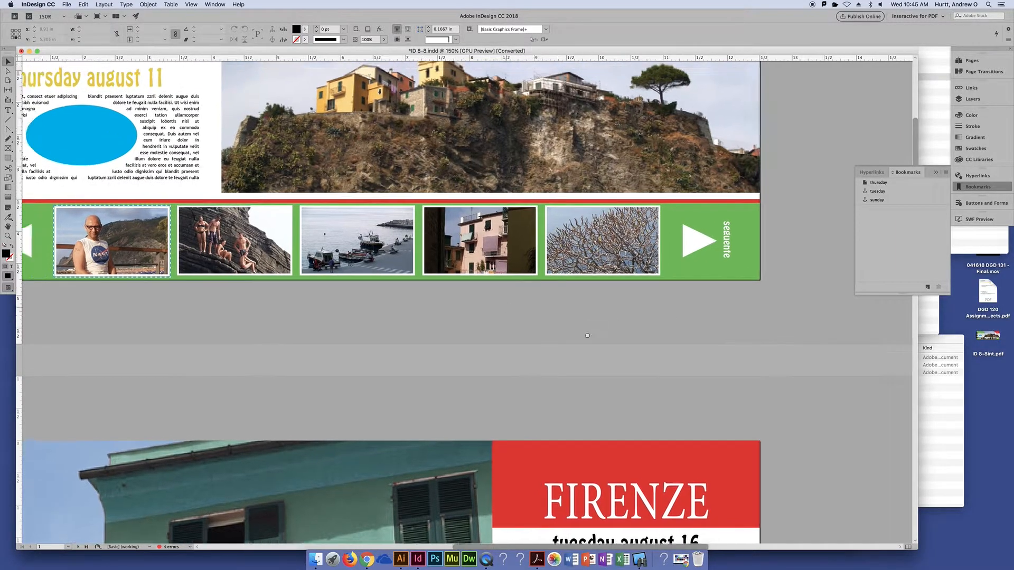
scroll(624, 338, right, 1)
scroll(623, 338, down, 1)
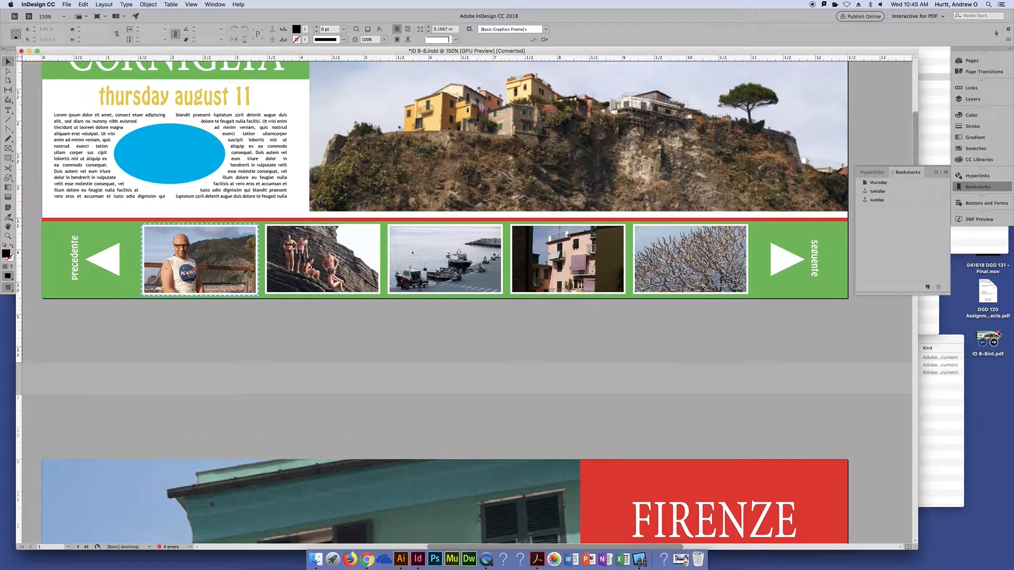
- Convert the white arrow beside "precedente" on the CORNIGLIA page into an interactive button
click(985, 203)
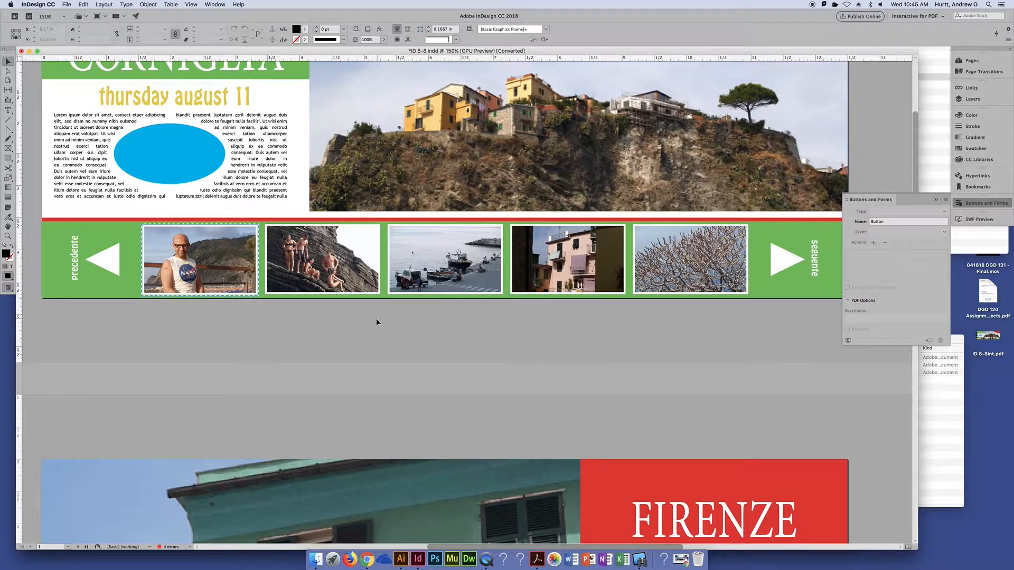
scroll(421, 326, up, 3)
scroll(423, 327, down, 6)
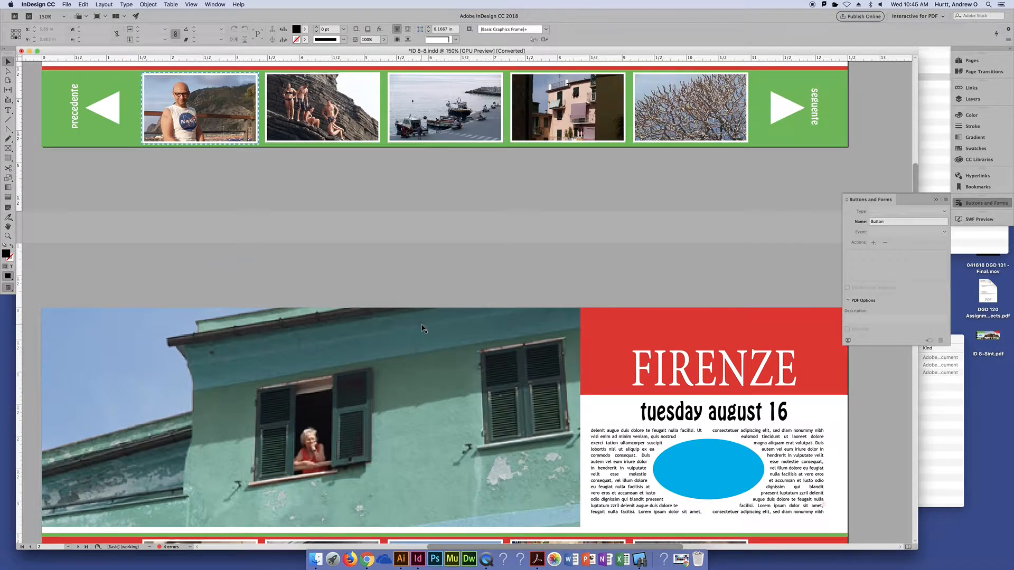
scroll(421, 326, up, 3)
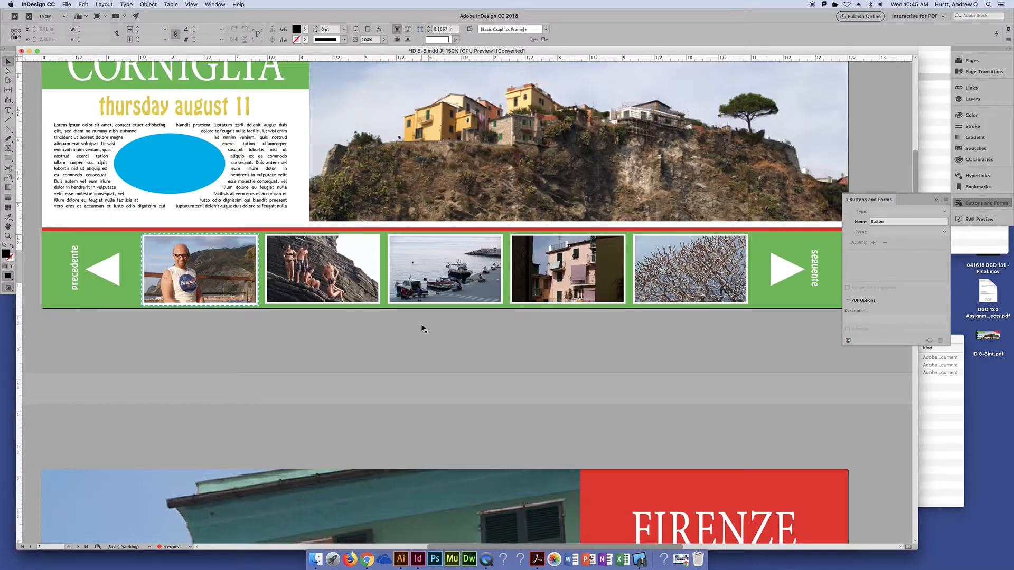
click(104, 275)
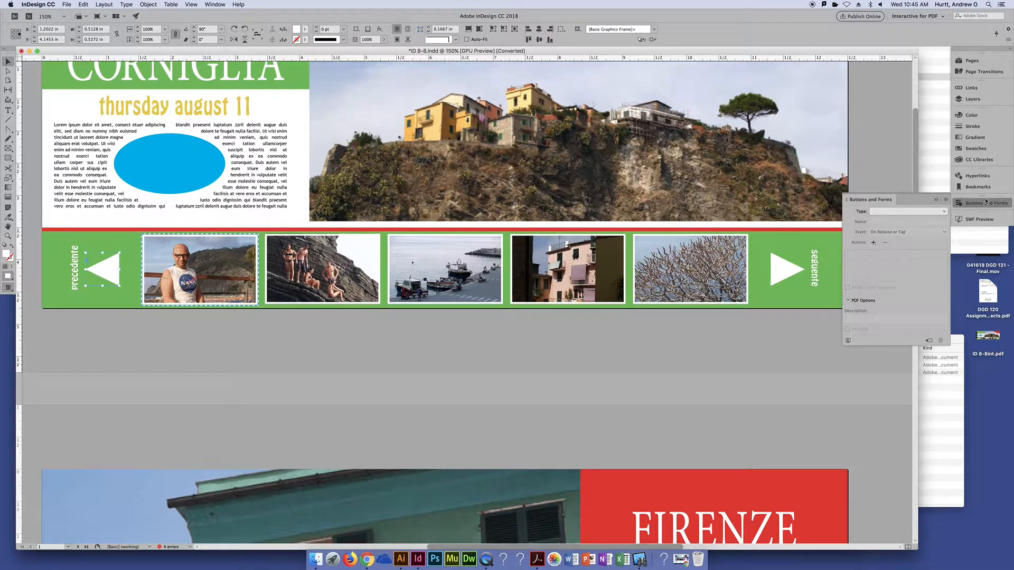
click(944, 211)
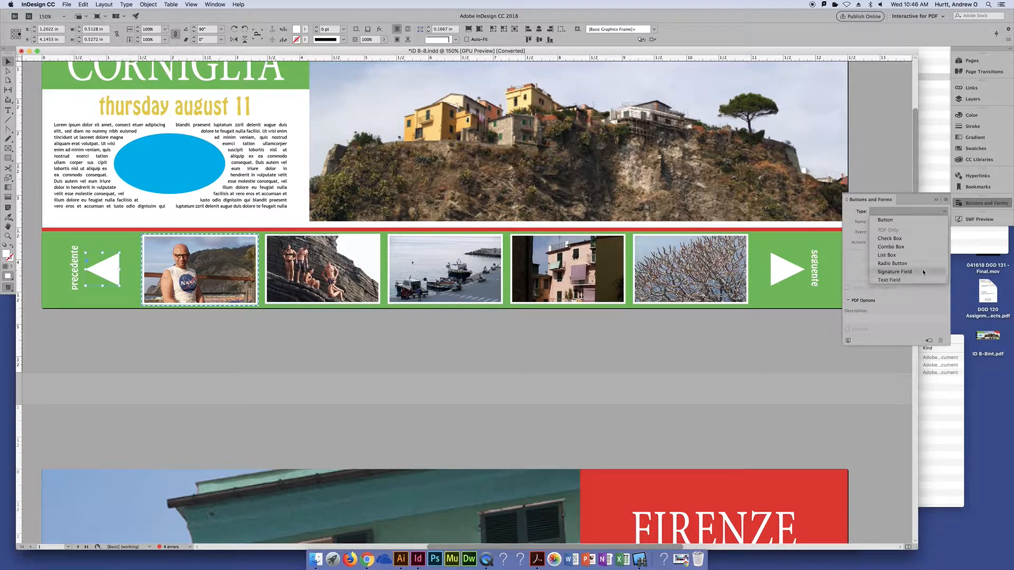
click(889, 220)
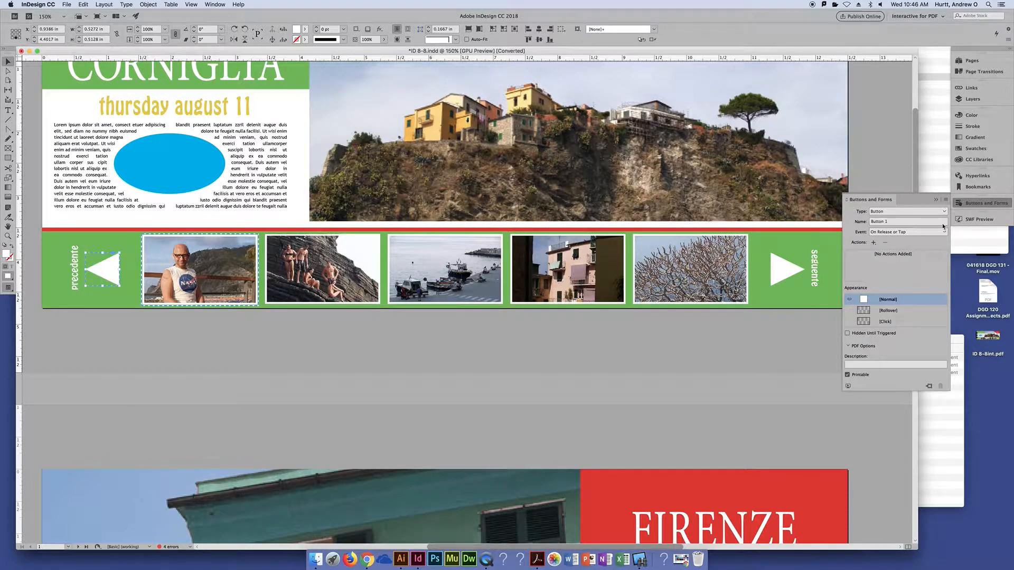
- Keep the precedente button's event at On Release or Tap, add the Go To Previous Page action, and deselect it
click(913, 232)
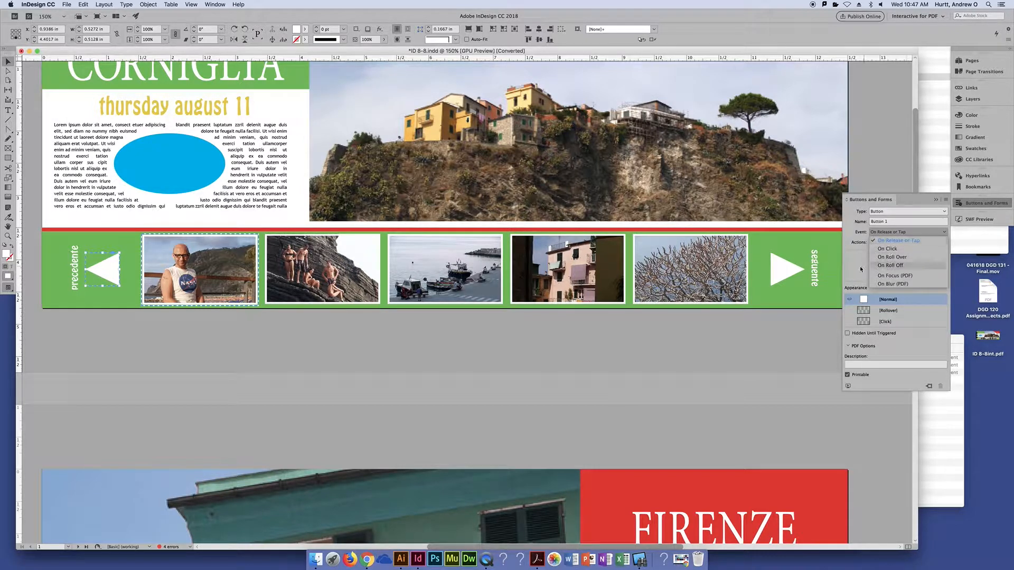
click(910, 271)
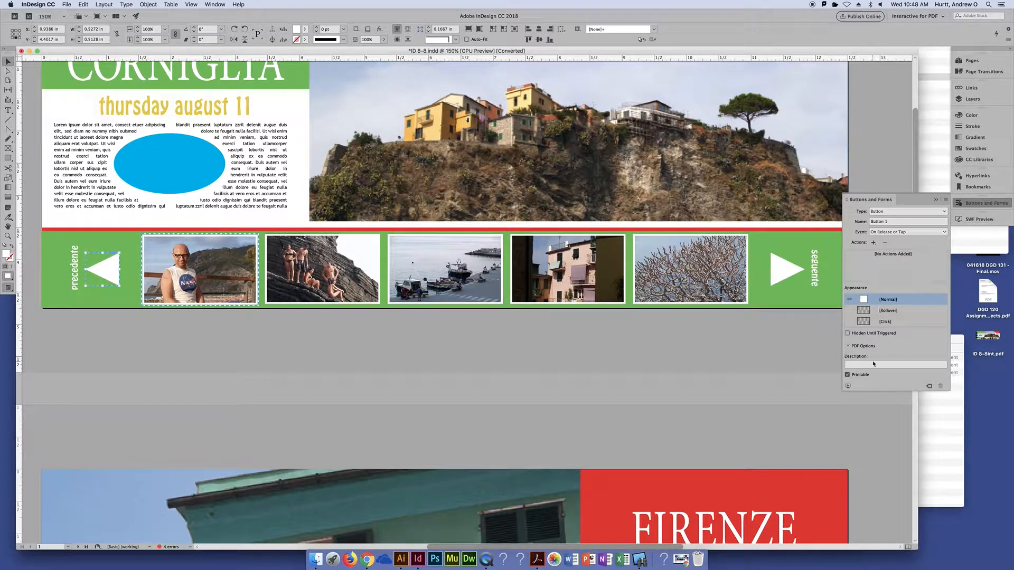
click(874, 244)
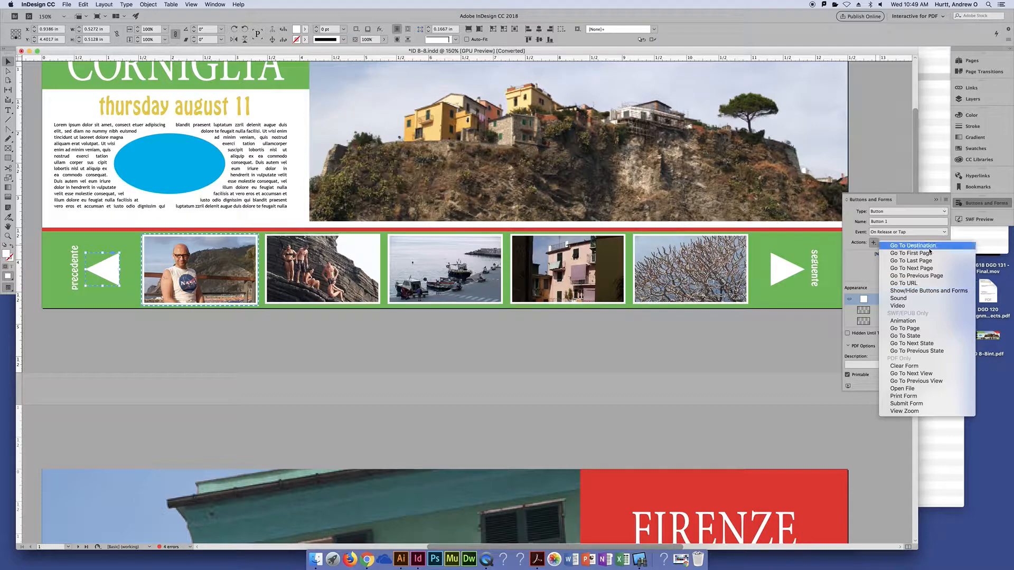
click(928, 276)
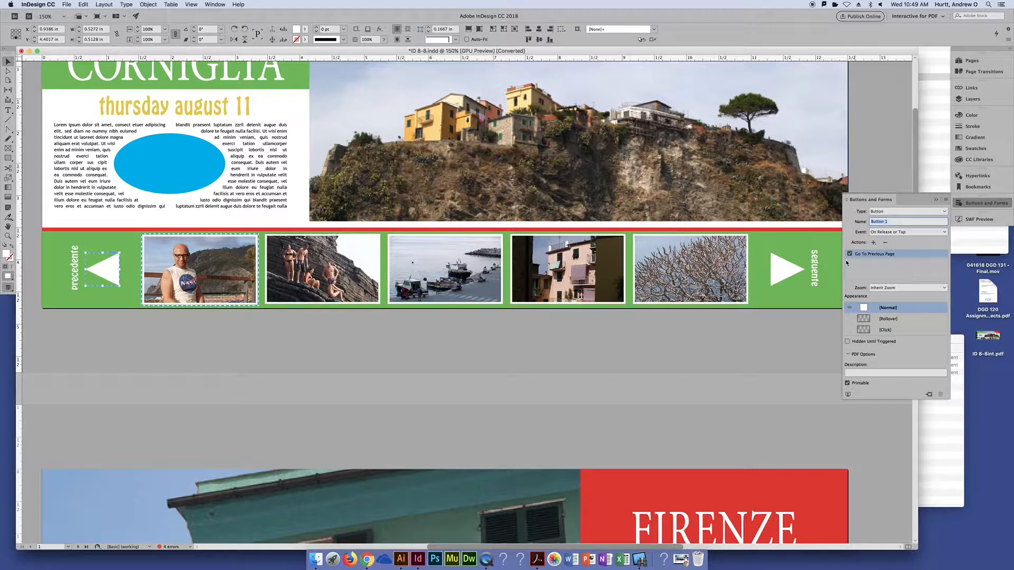
click(787, 336)
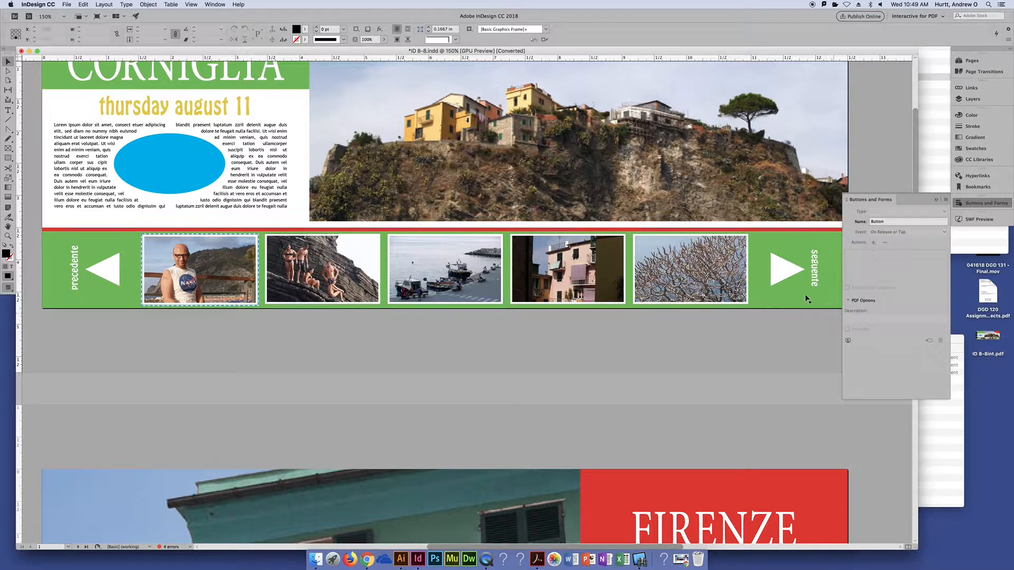
- Select the arrow beside "seguente" on the CORNIGLIA page and examine its rollover fill color and button settings
click(778, 276)
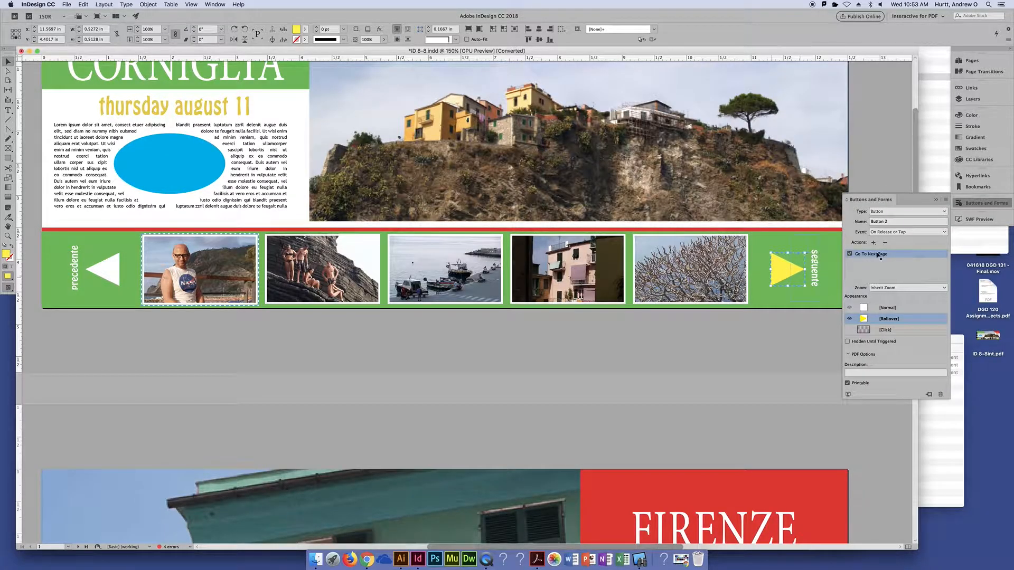
click(983, 119)
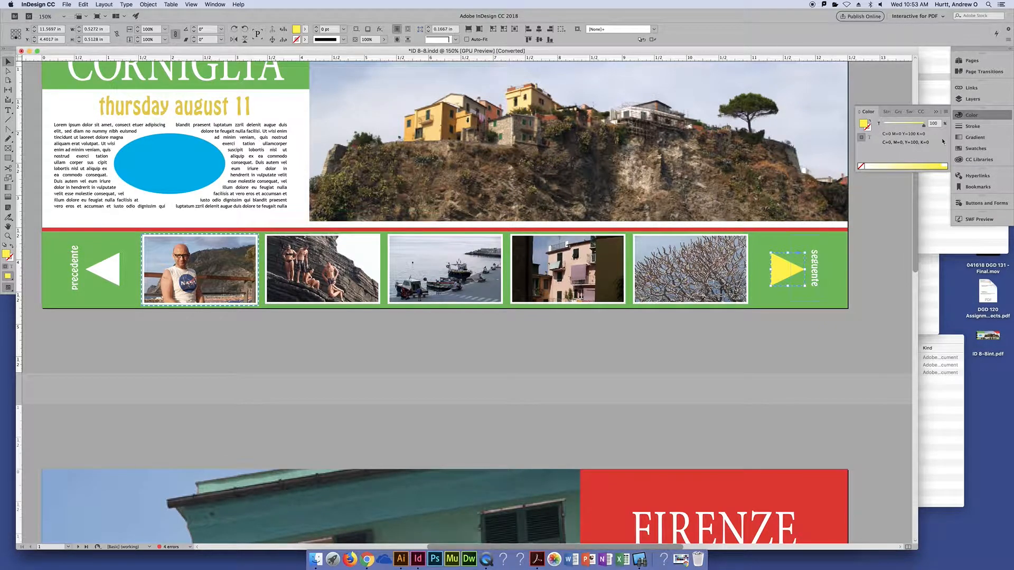
click(977, 187)
click(991, 204)
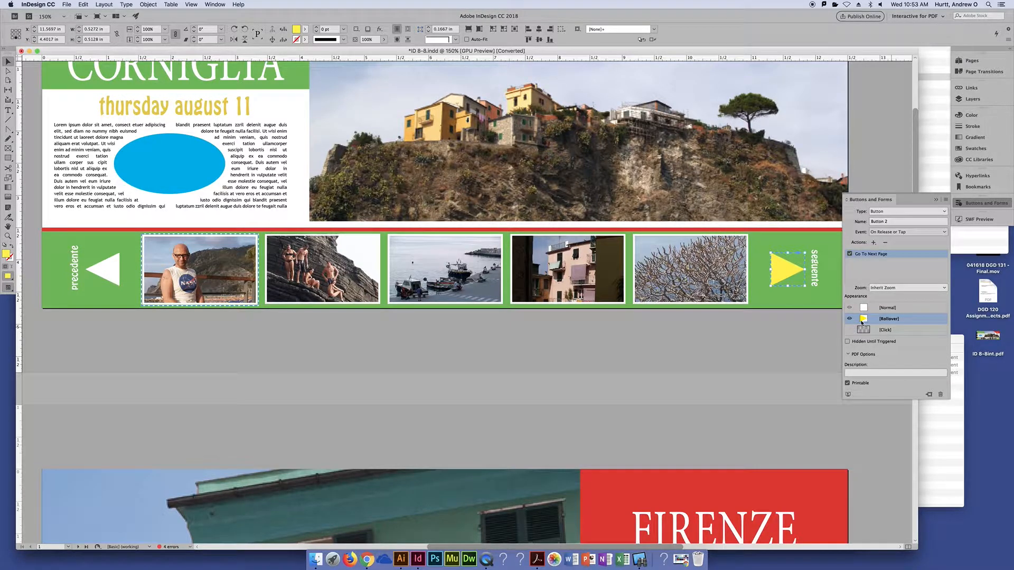
- Compare the Normal and Rollover appearances of the arrow button beside "seguente" on the CORNIGLIA page
click(900, 311)
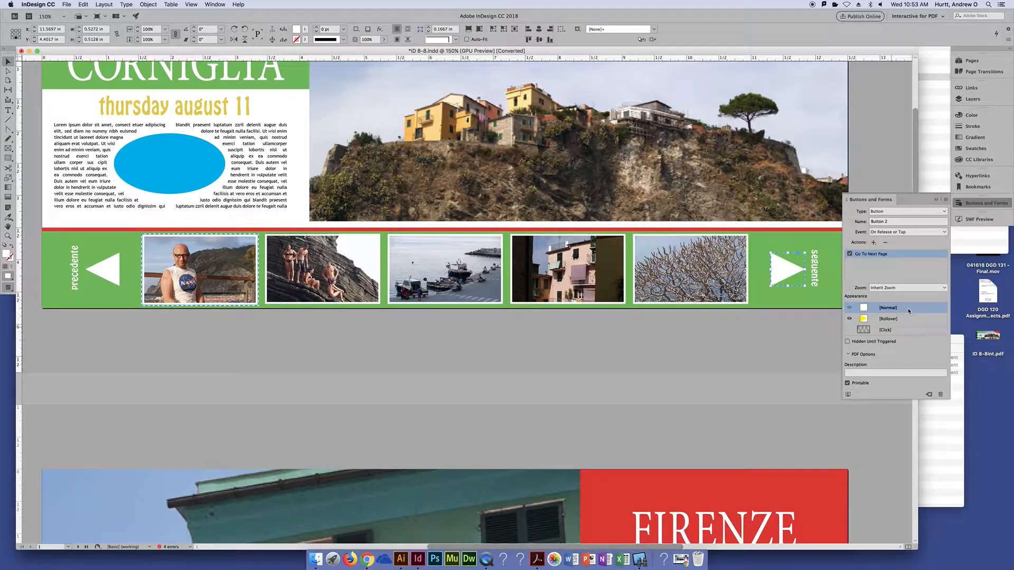
click(908, 319)
click(907, 311)
click(908, 317)
click(909, 309)
click(915, 323)
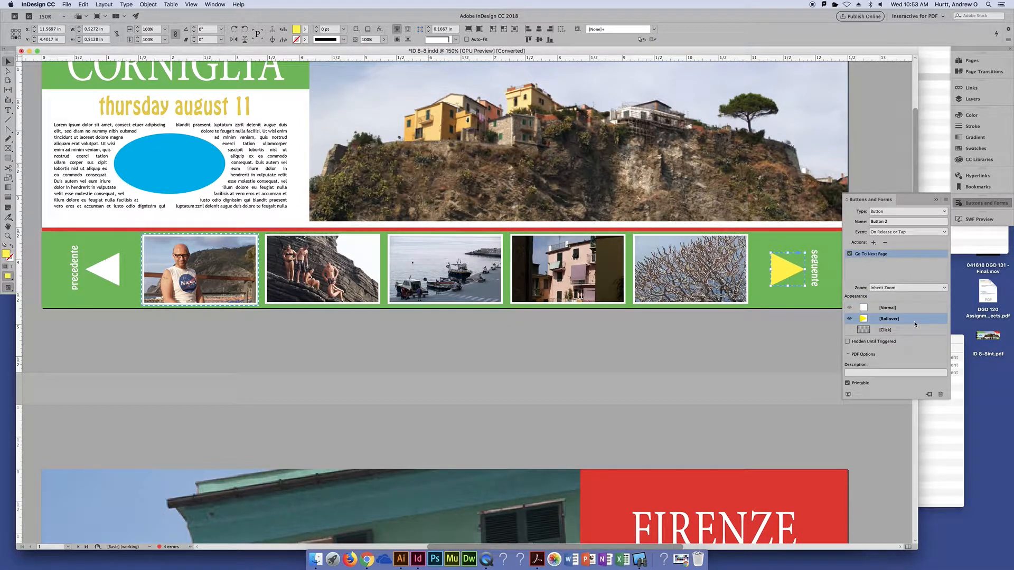
click(921, 309)
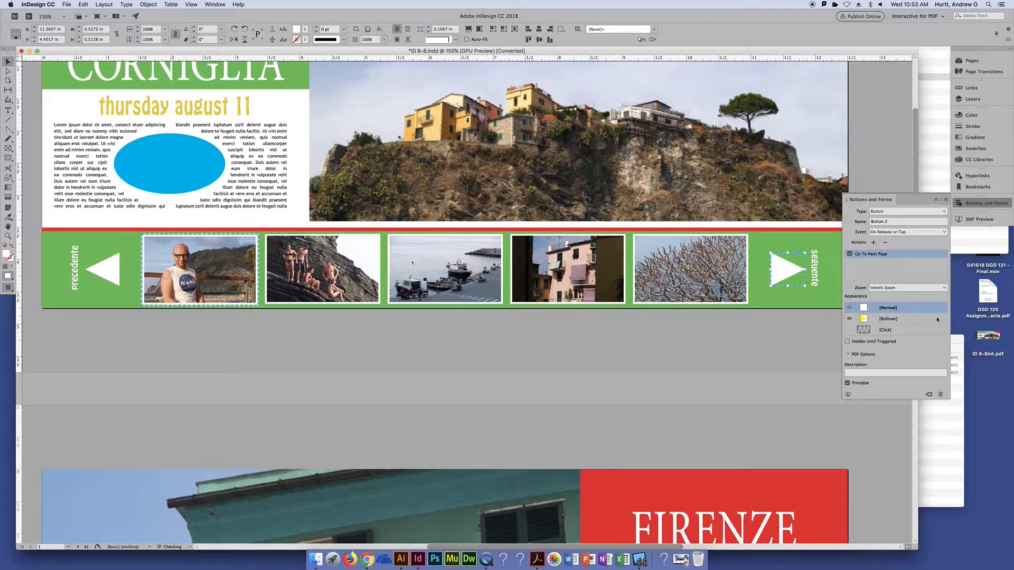
- Add a Click appearance to the seguente button and fill it with the yellow swatch C=0 M=0 Y=100 K=0
click(894, 331)
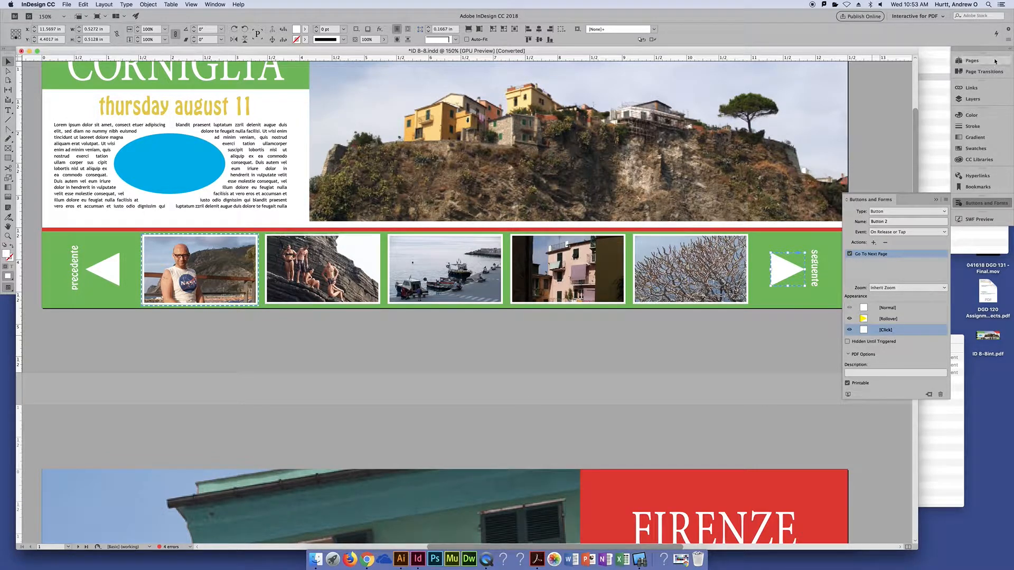
click(977, 119)
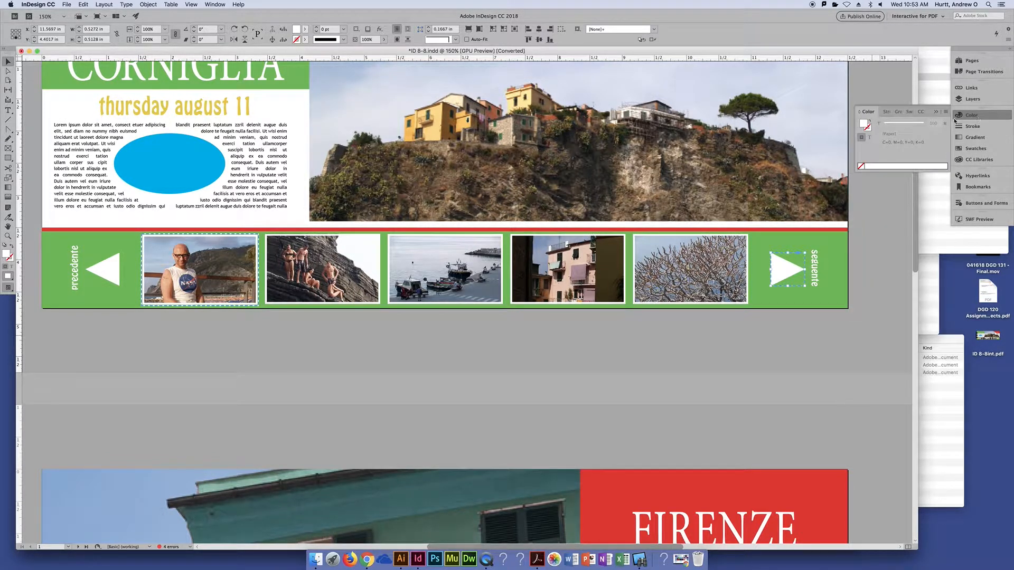
click(901, 112)
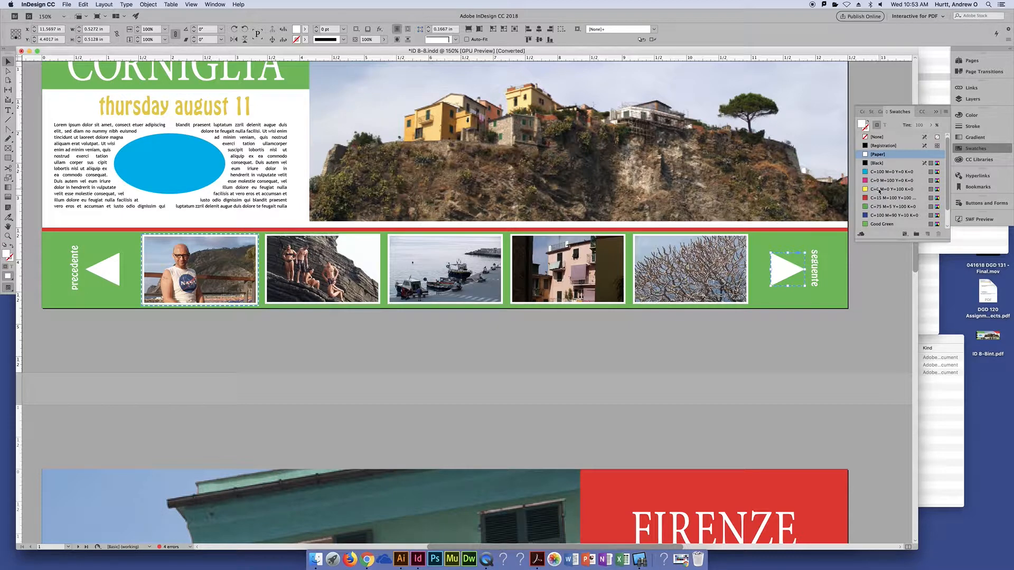
click(880, 189)
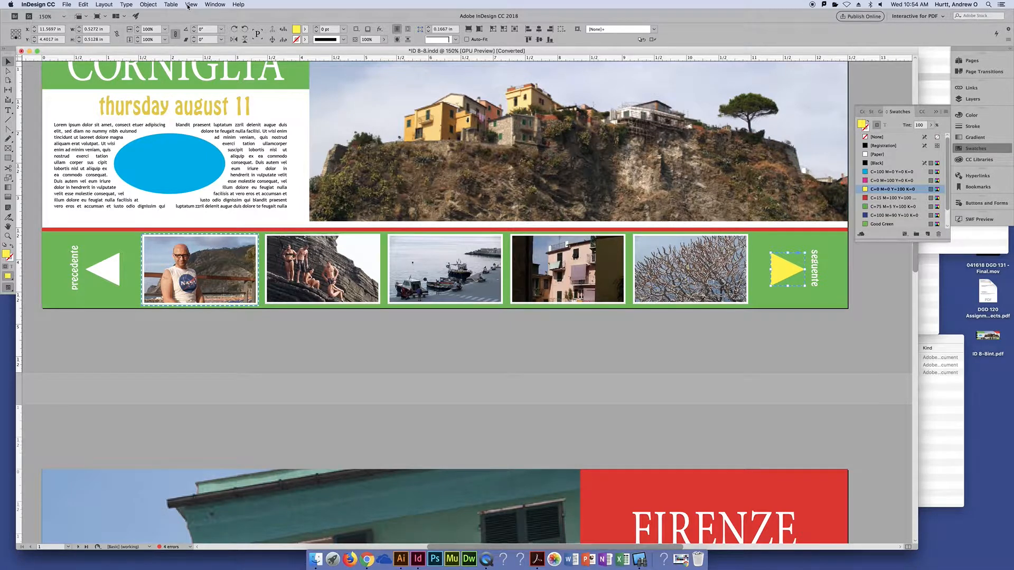
- Apply a drop shadow with a shortened distance to the seguente button's Click appearance
click(147, 5)
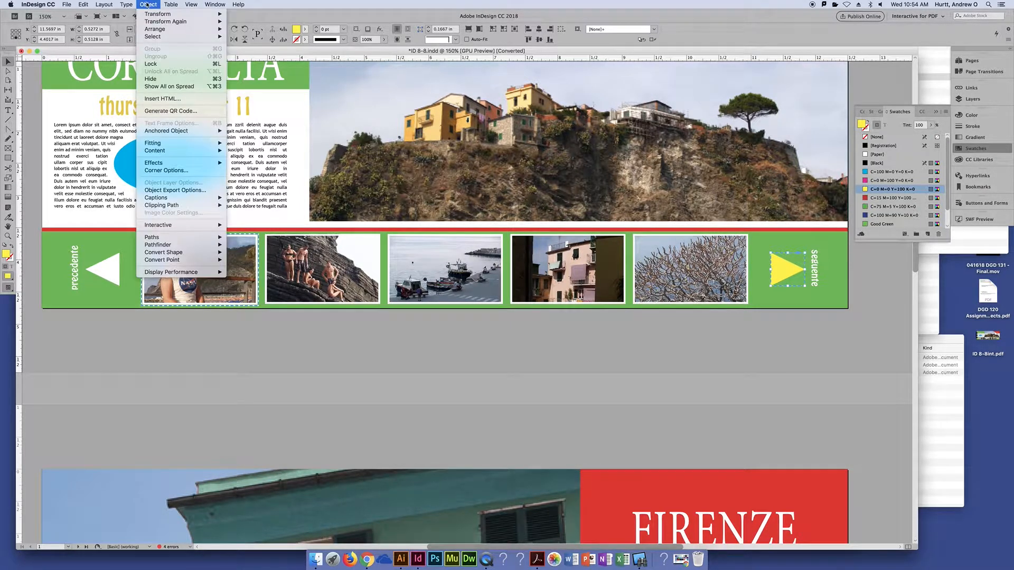
mouse_move(127, 6)
mouse_move(214, 163)
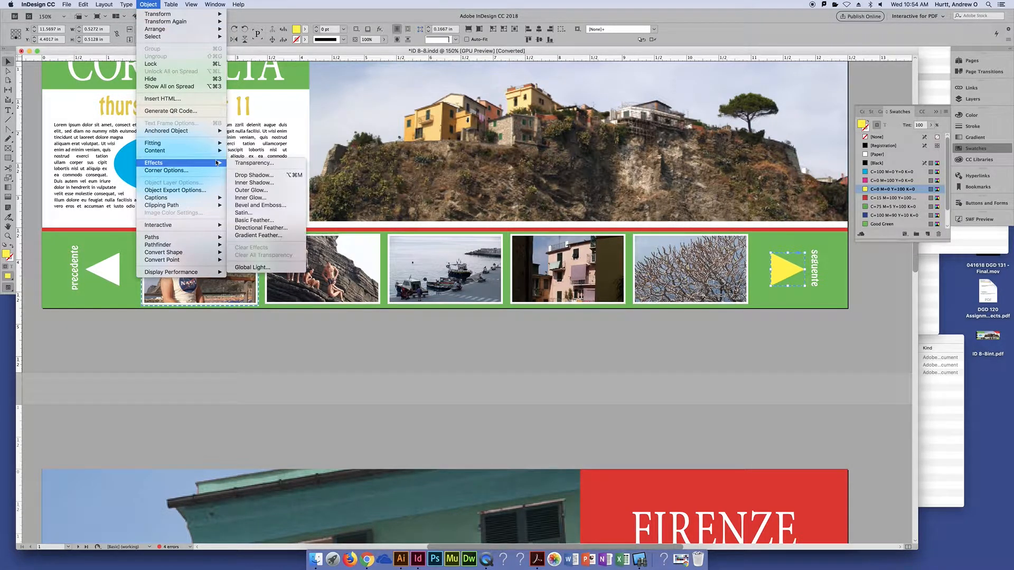
click(247, 177)
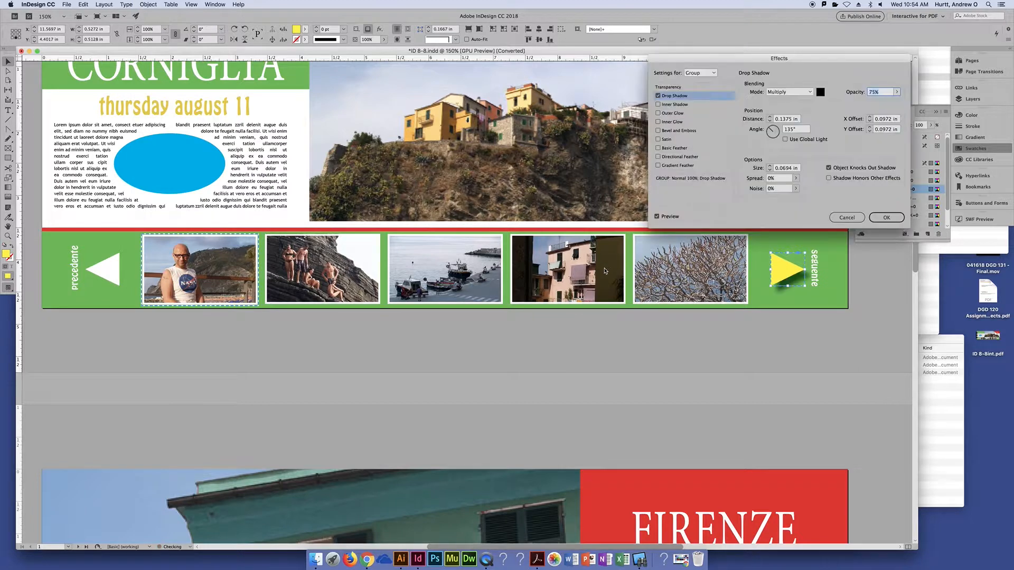
click(770, 121)
click(770, 121)
click(770, 121)
click(770, 117)
click(886, 216)
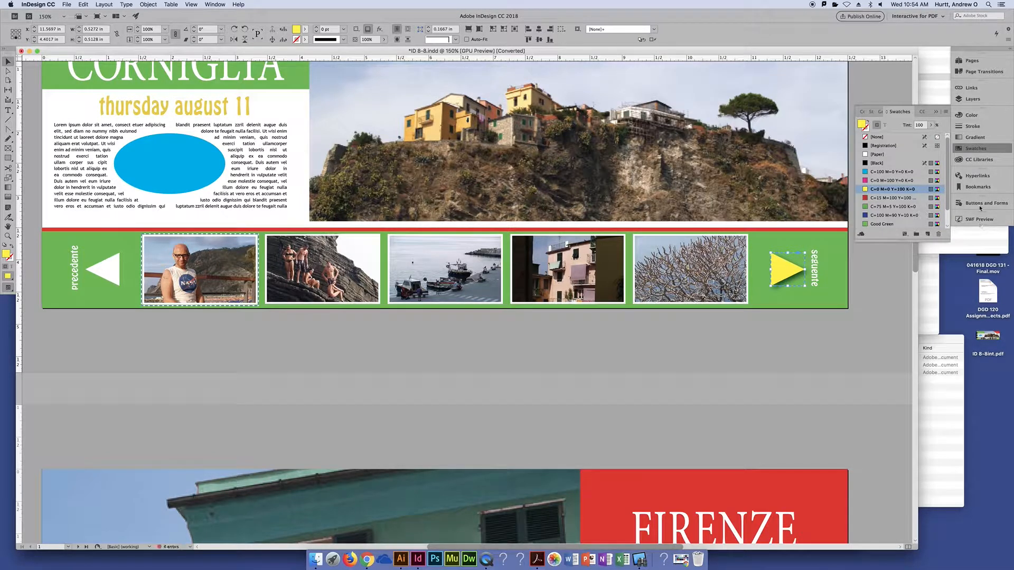
- Compare the seguente button's Normal, Rollover and Click appearances, ending on Normal
click(980, 203)
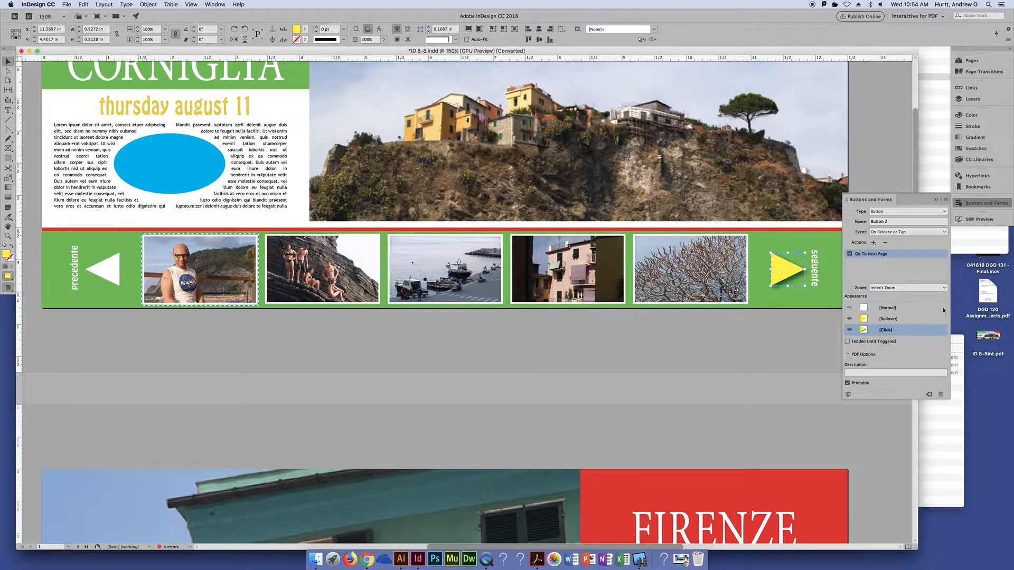
click(927, 309)
click(921, 320)
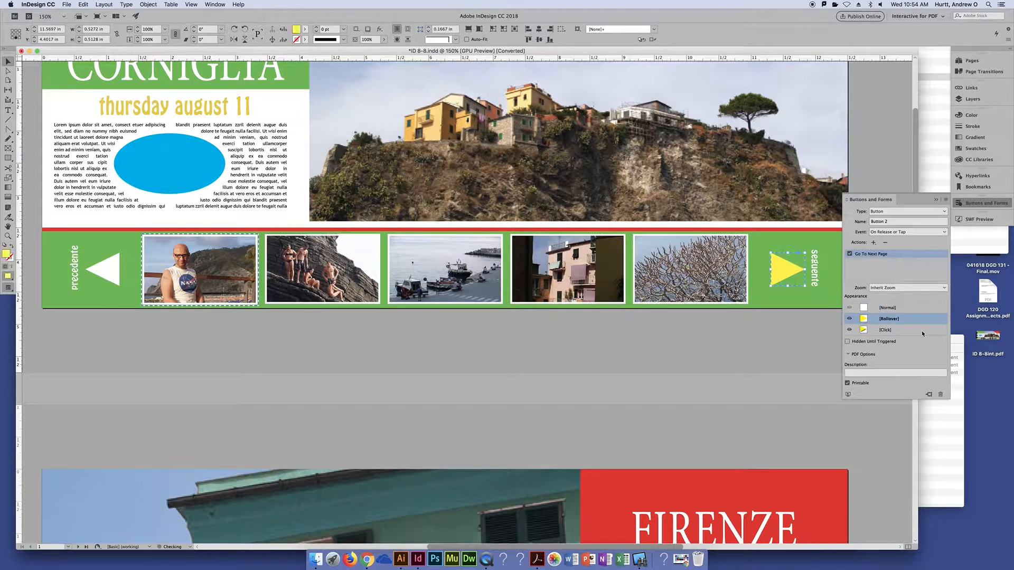
click(921, 329)
click(920, 319)
click(919, 308)
click(917, 319)
click(916, 329)
click(914, 328)
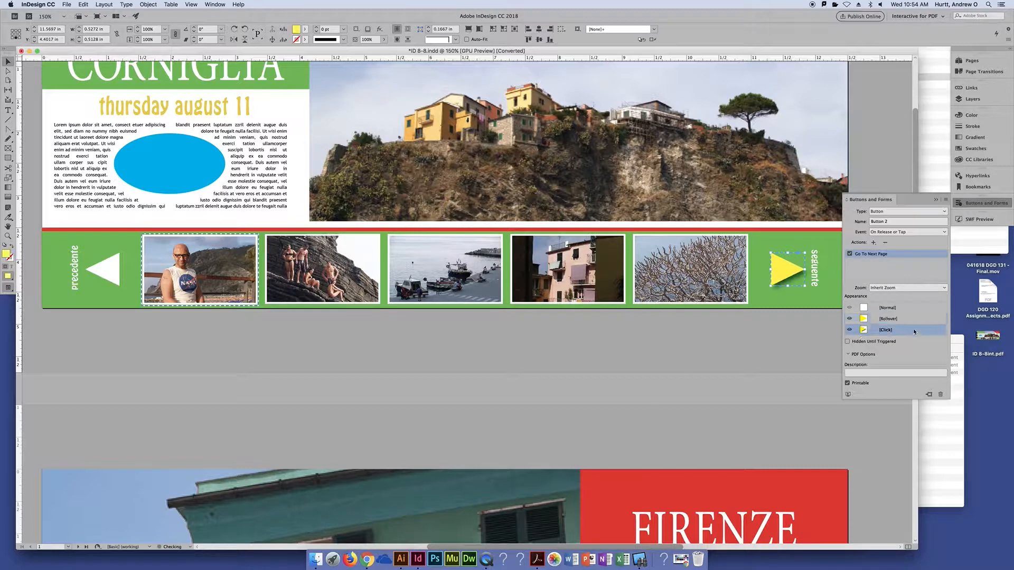
click(909, 312)
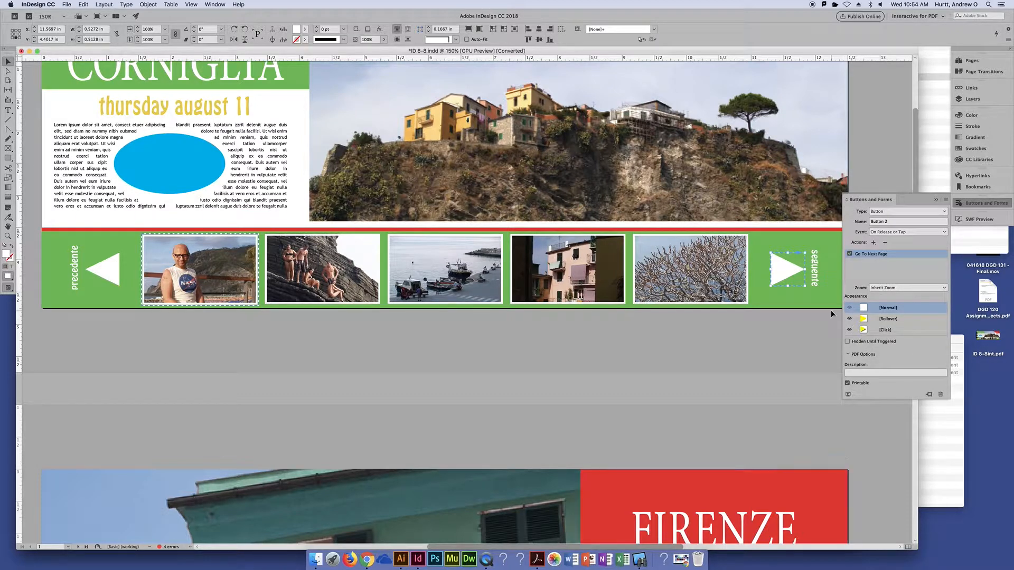
- Review the document's bookmarks and hyperlinks, and deselect the seguente arrow
click(958, 185)
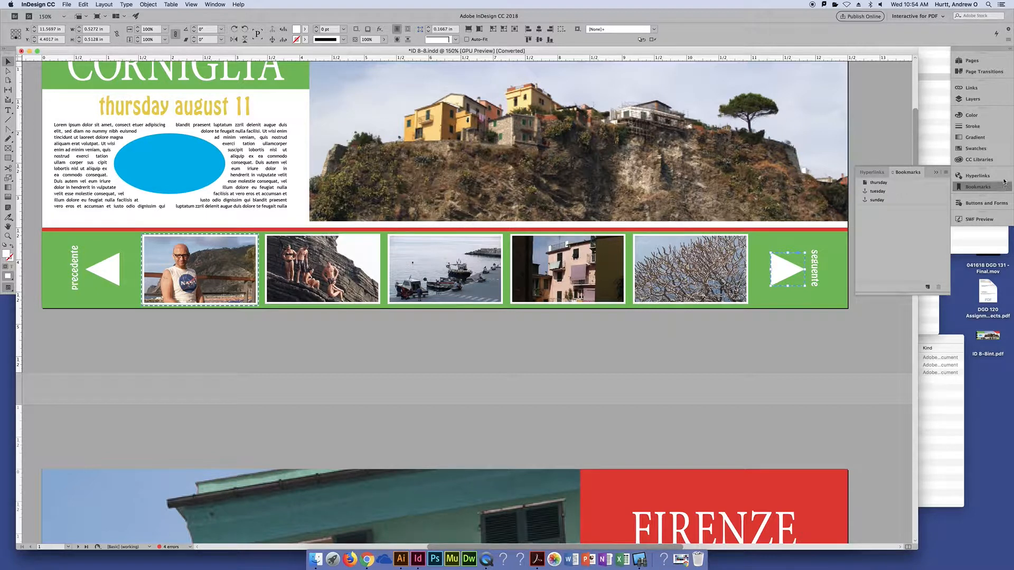
click(977, 176)
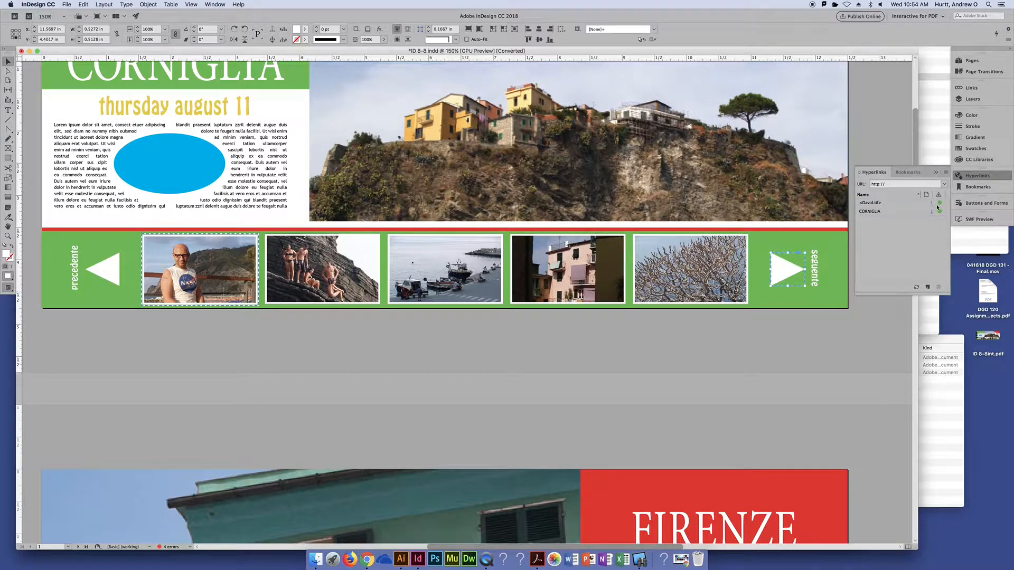
click(775, 333)
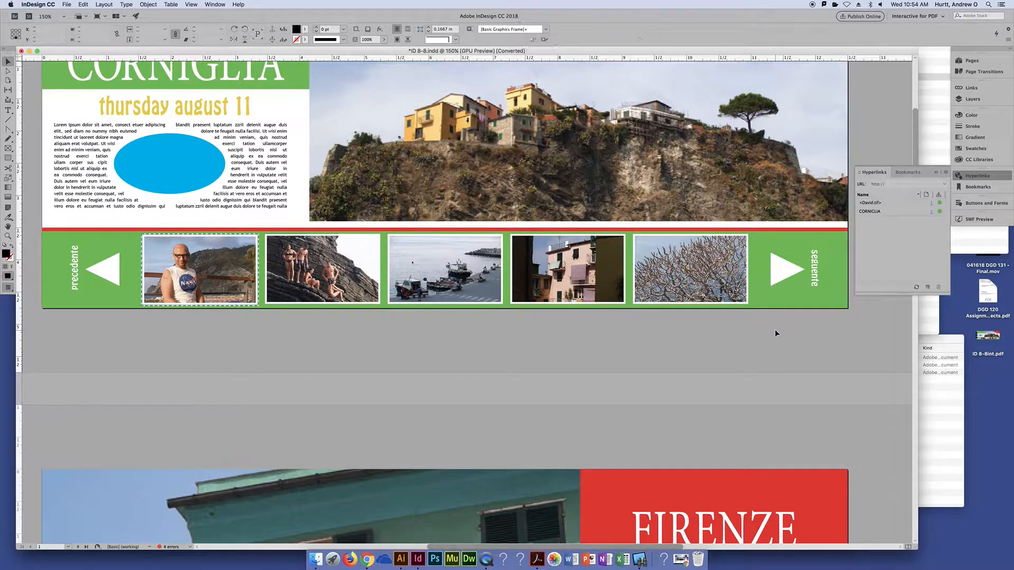
key(super+minus)
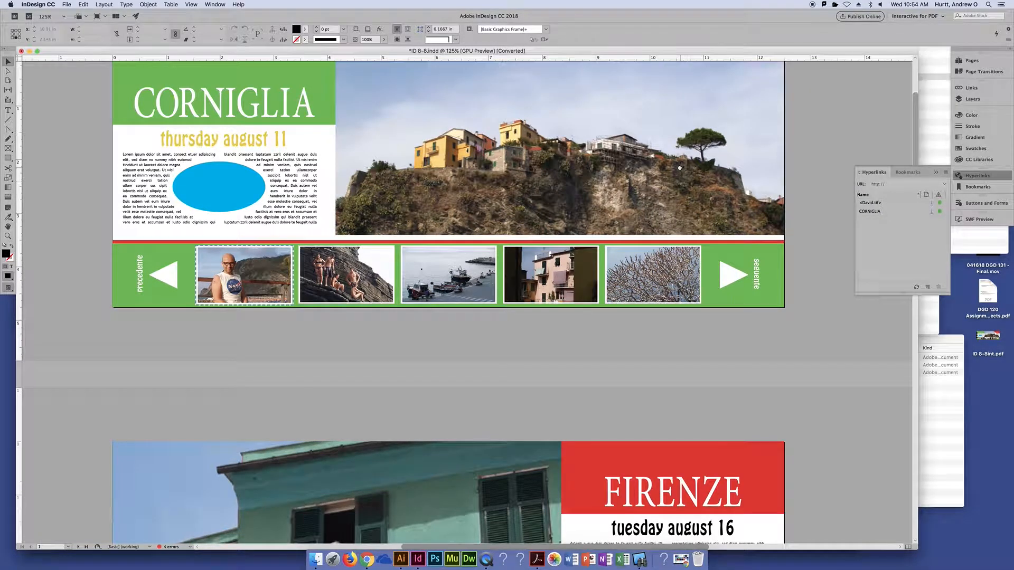
scroll(697, 198, up, 3)
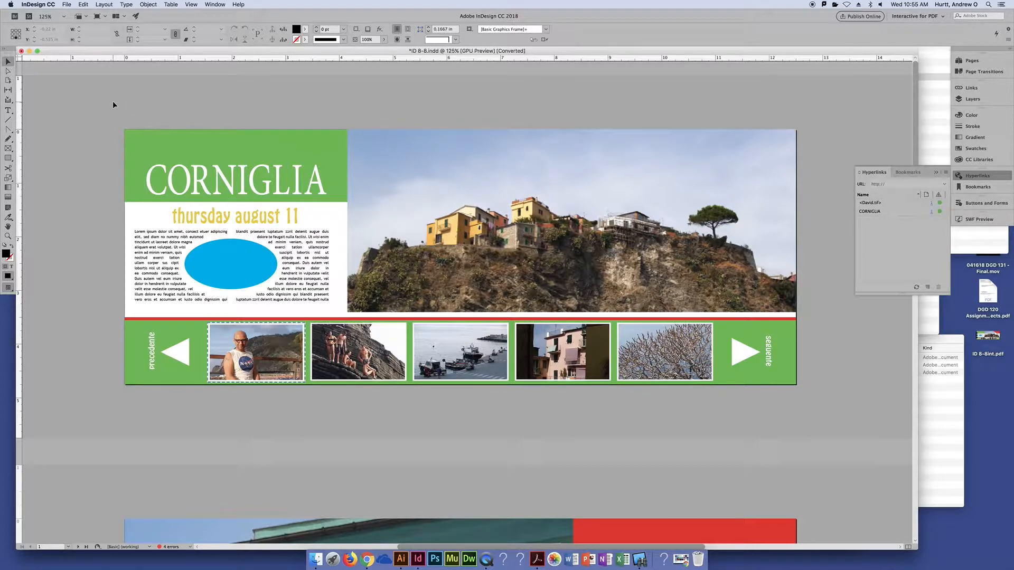
- Start exporting the document to the Desktop as "ID 8-8INT2.pdf" in the Adobe PDF (Interactive) format
click(68, 5)
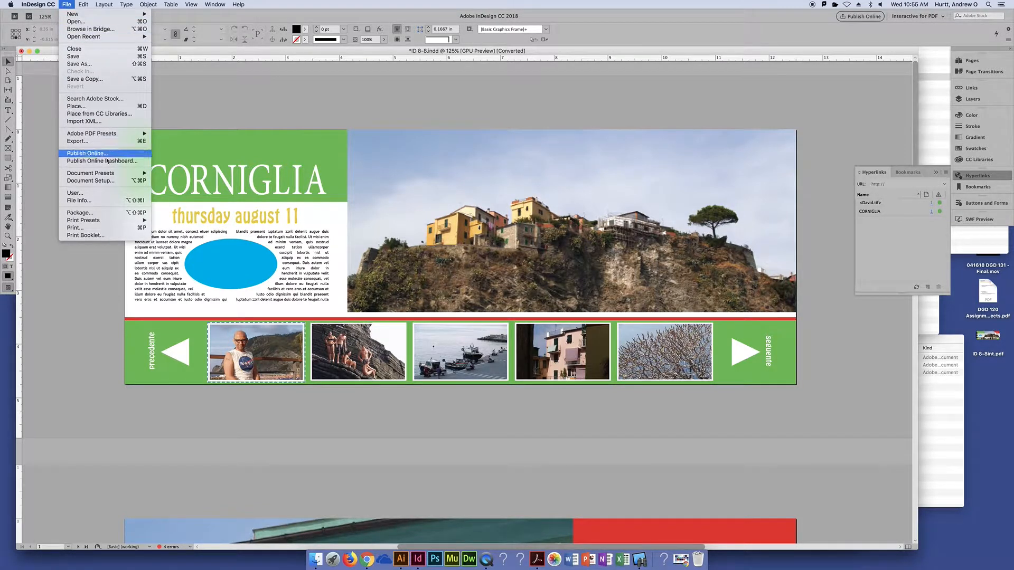
click(112, 142)
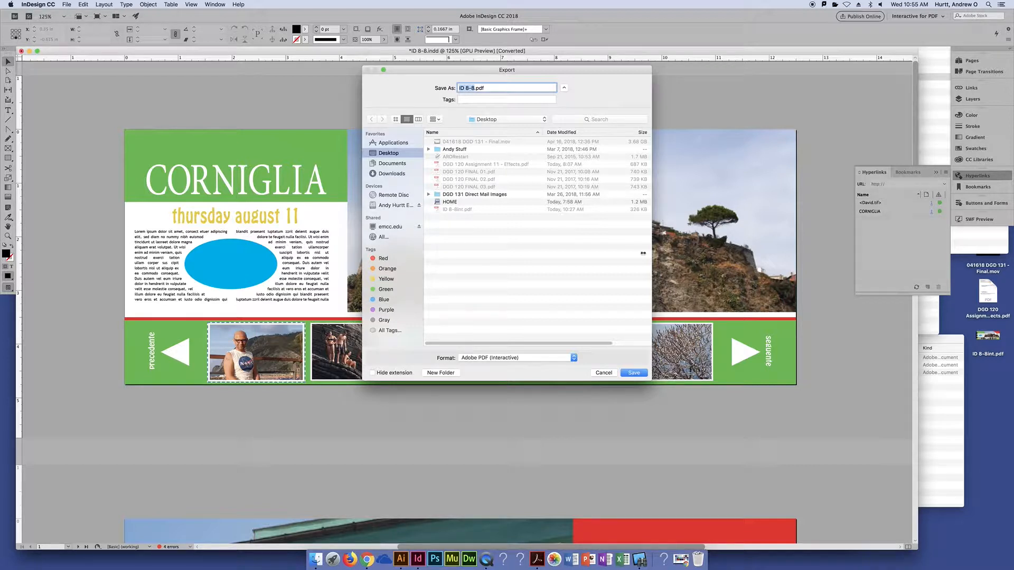
key(Right)
text(INT2)
click(515, 358)
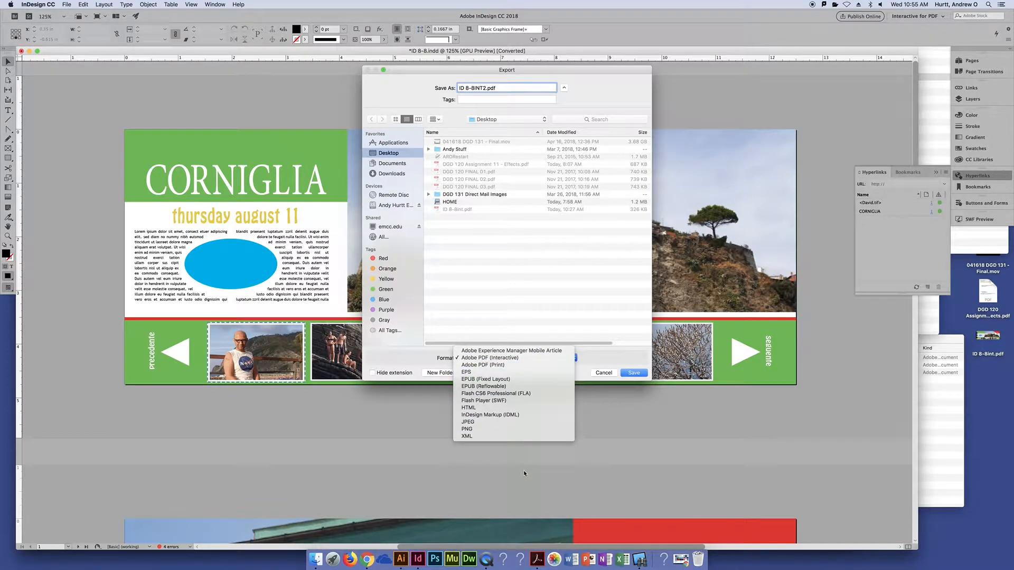
click(508, 359)
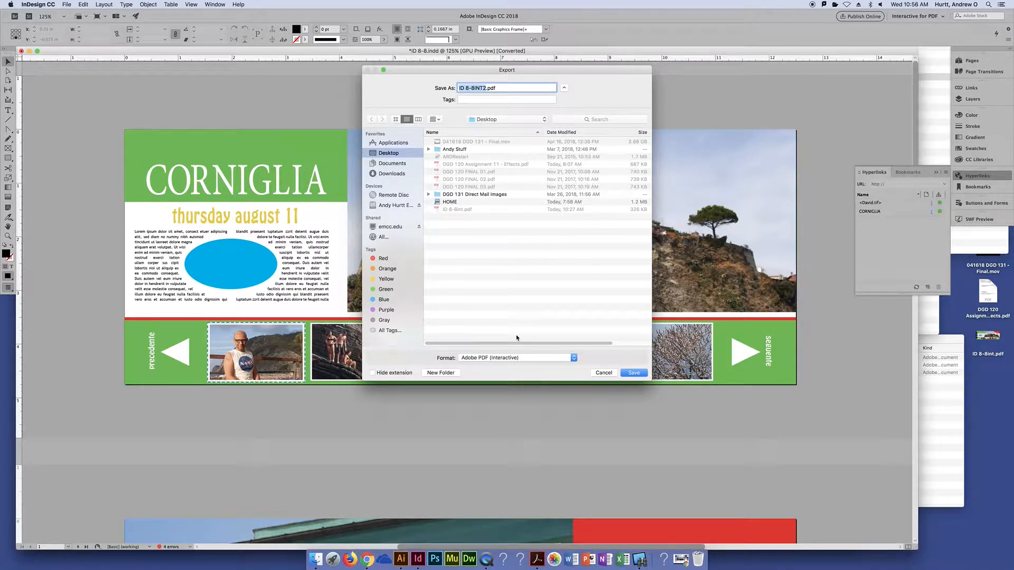
key(Return)
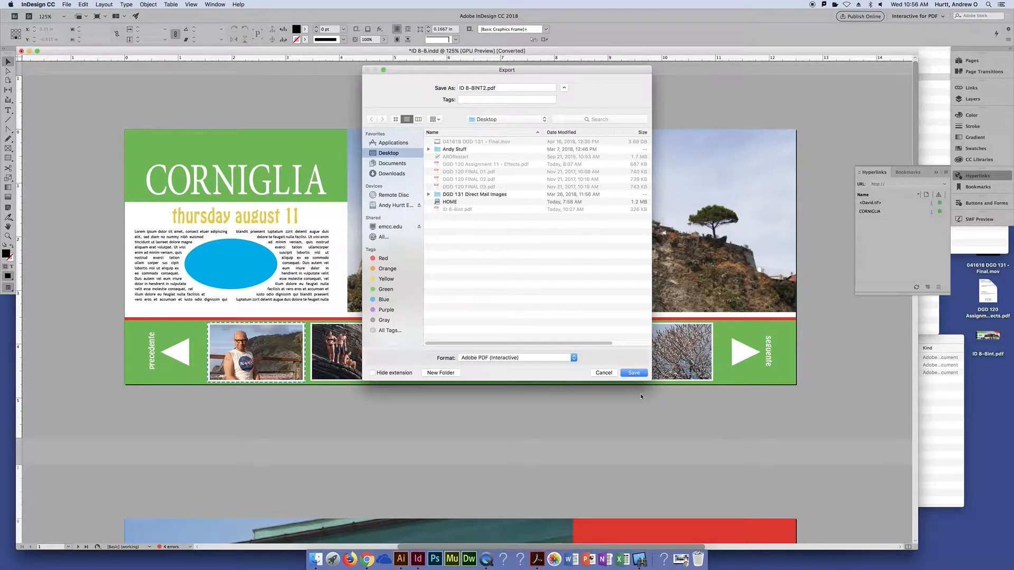
click(633, 374)
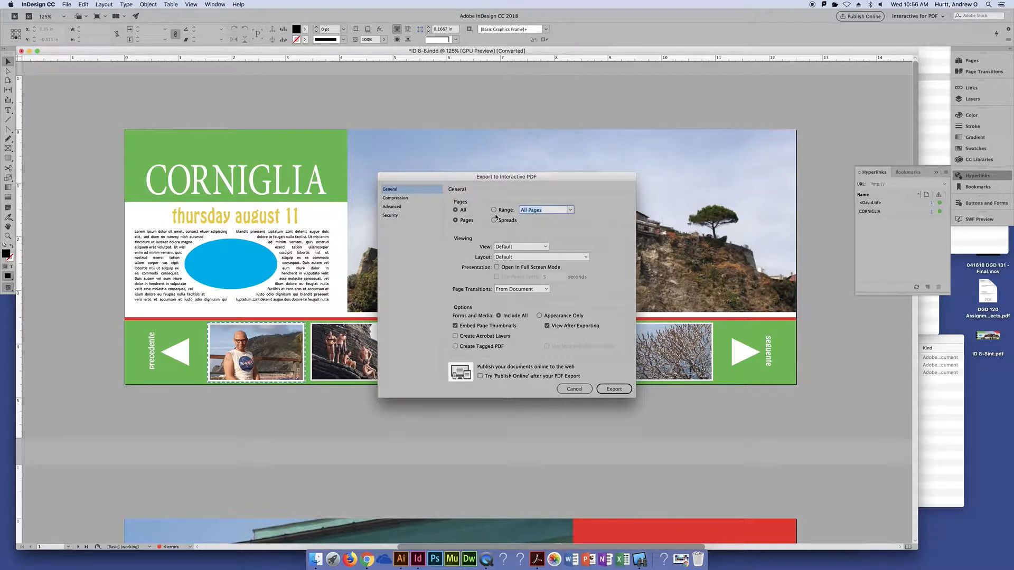
- Review the view and layout choices, keep both at Default, and export all pages to interactive PDF
click(530, 246)
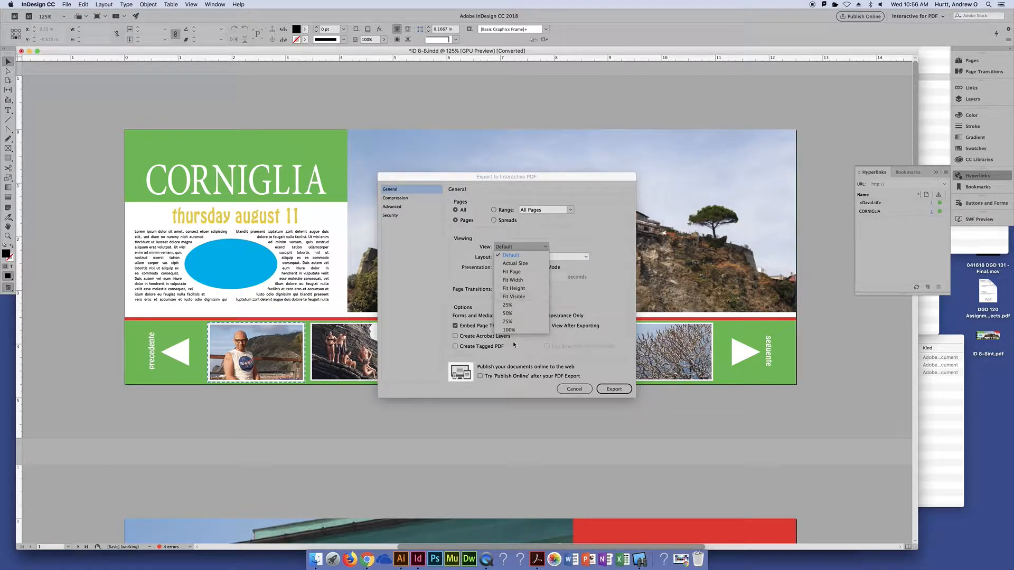
click(438, 268)
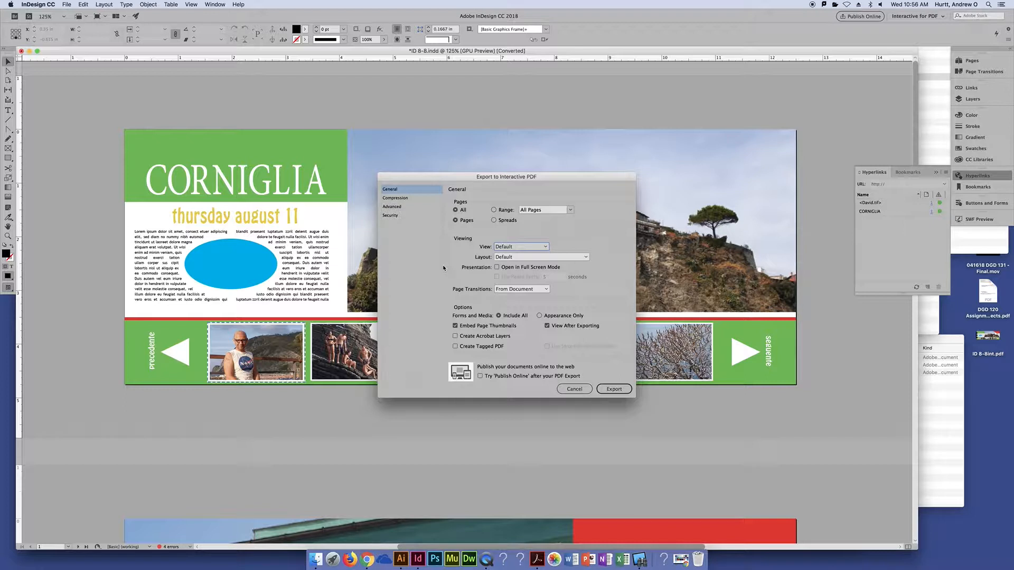
click(569, 256)
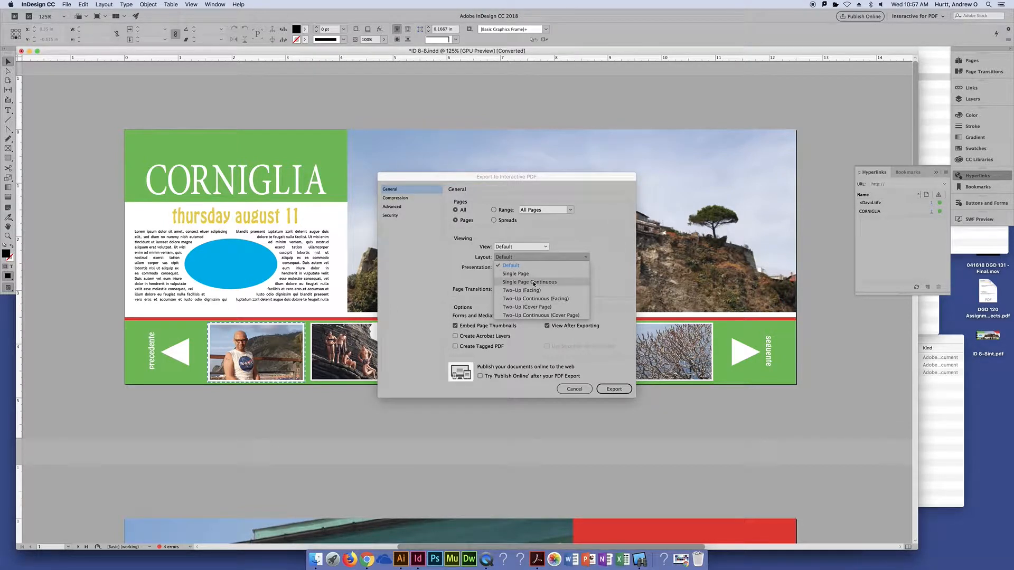
click(577, 232)
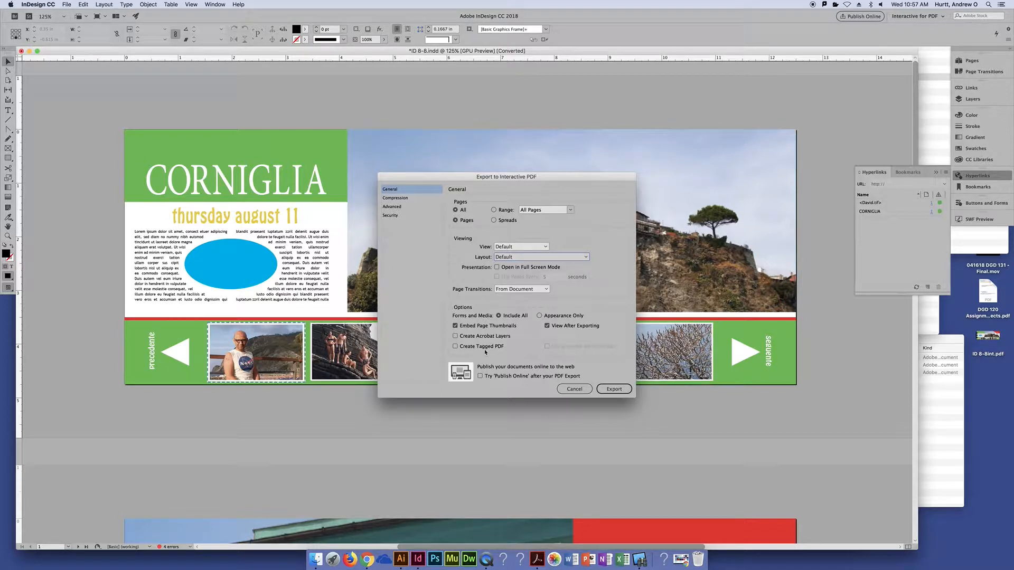
click(613, 396)
click(604, 393)
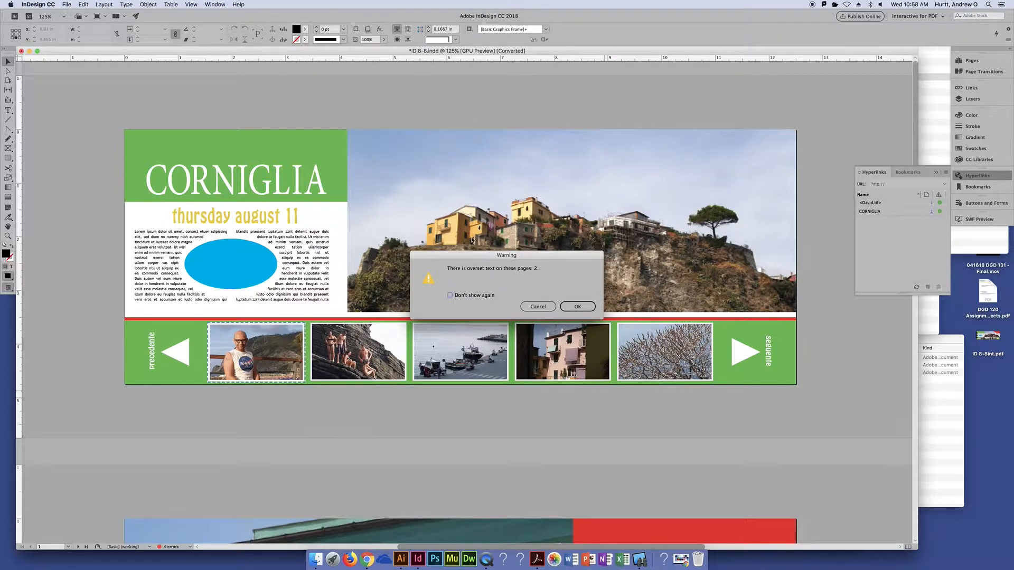
- Accept the overset text, missing links and CMYK blend space warnings to finish exporting the interactive PDF
click(589, 309)
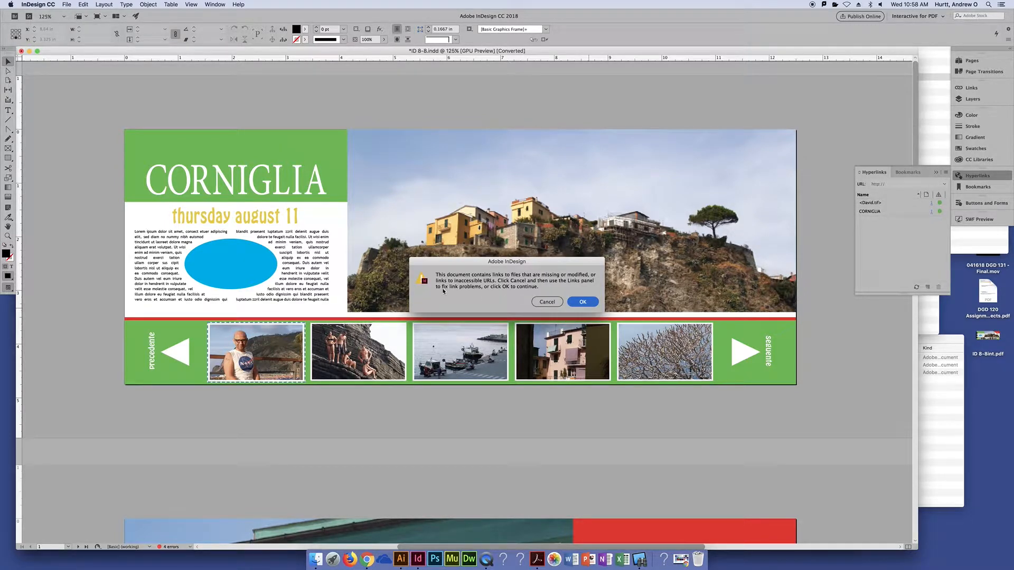
drag(568, 262, 529, 251)
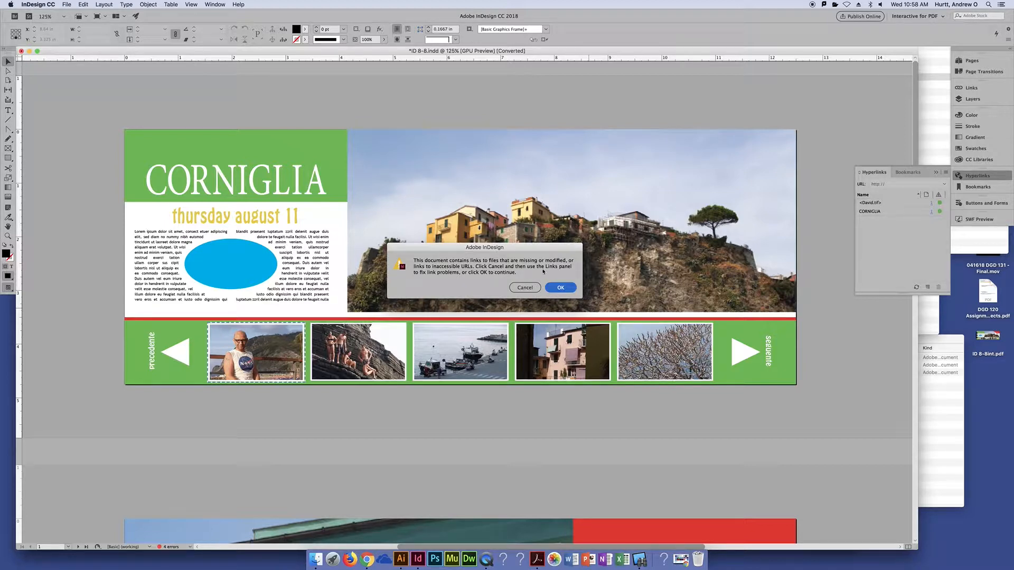
click(560, 288)
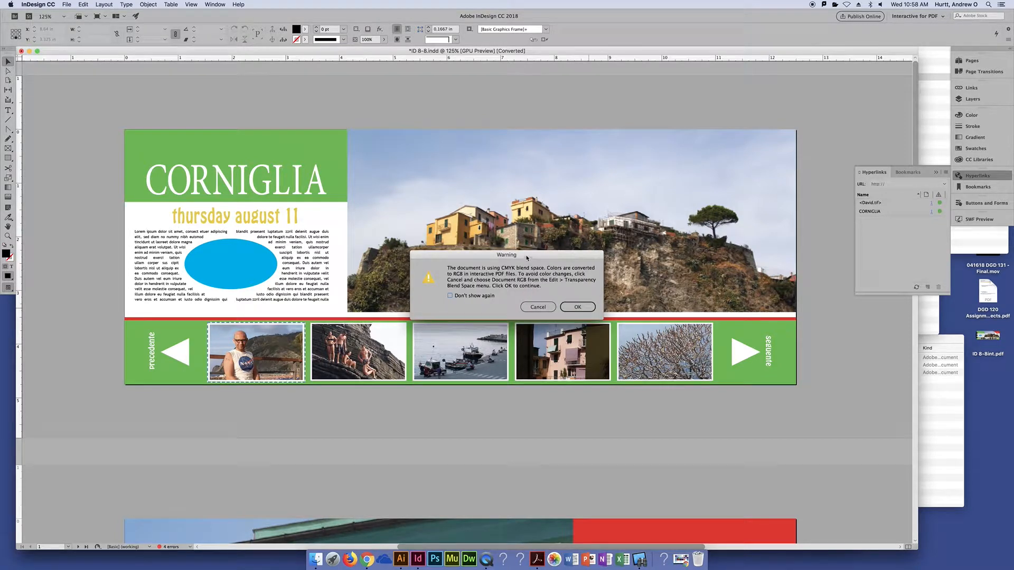
drag(527, 258, 511, 239)
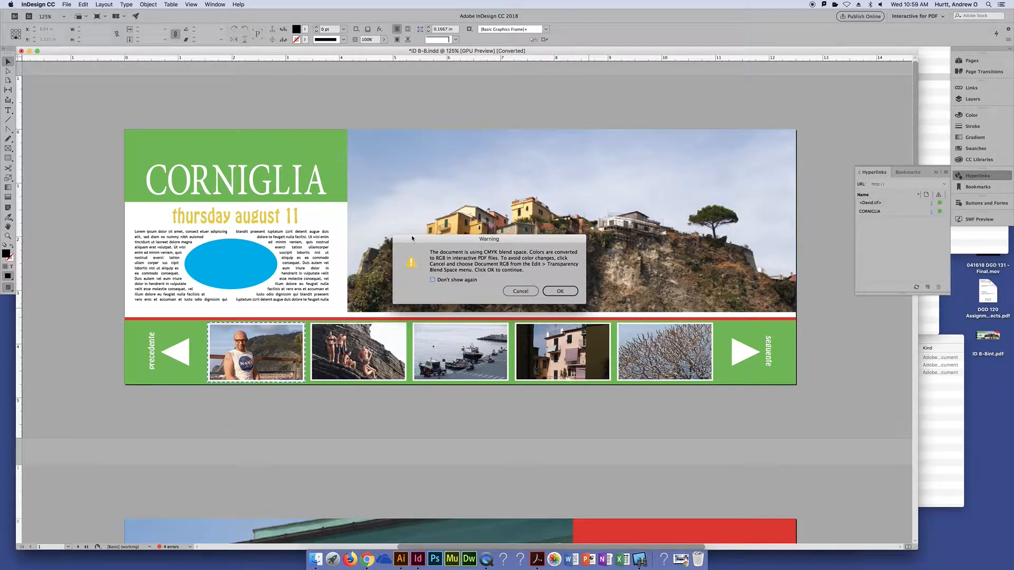
click(560, 291)
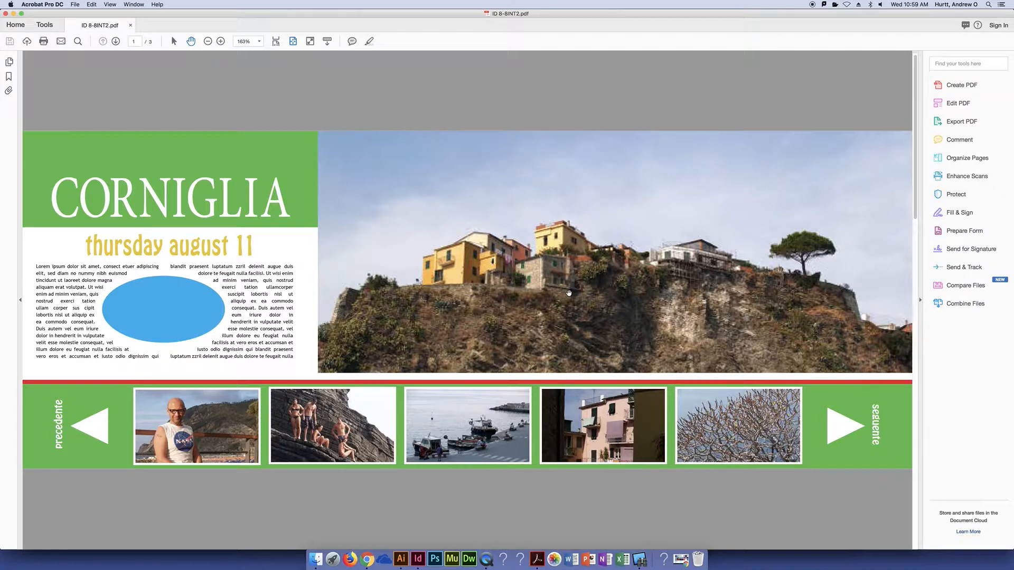
- Test the thursday, tuesday and sunday bookmarks in the exported PDF, return to the thursday page and close the bookmark list
key(super+minus)
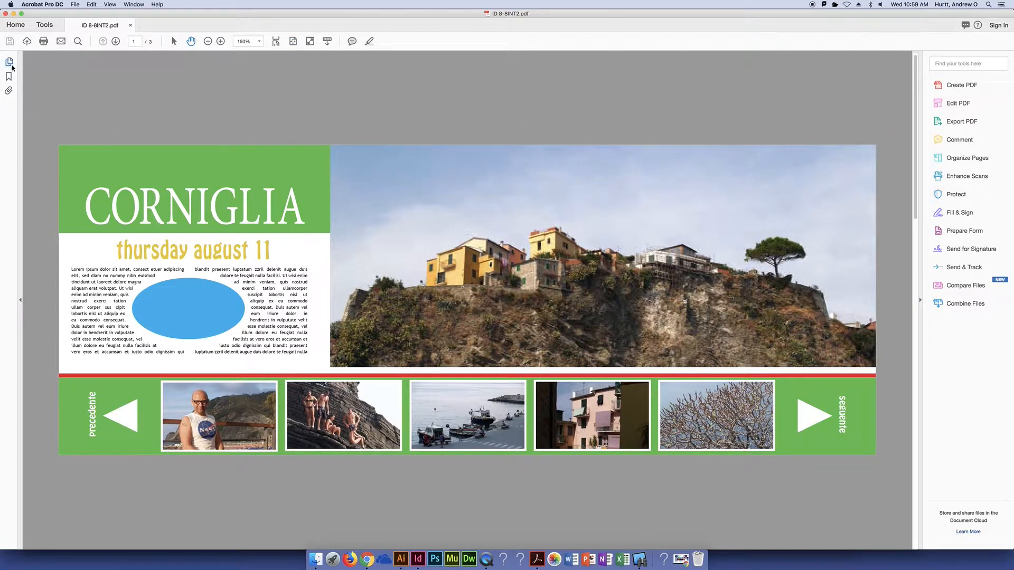
click(10, 62)
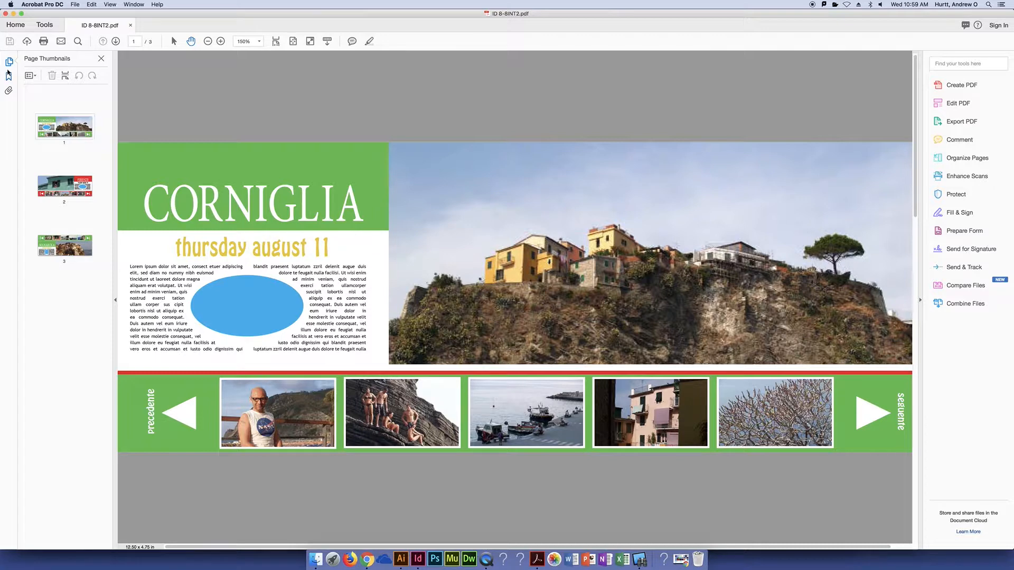
click(9, 76)
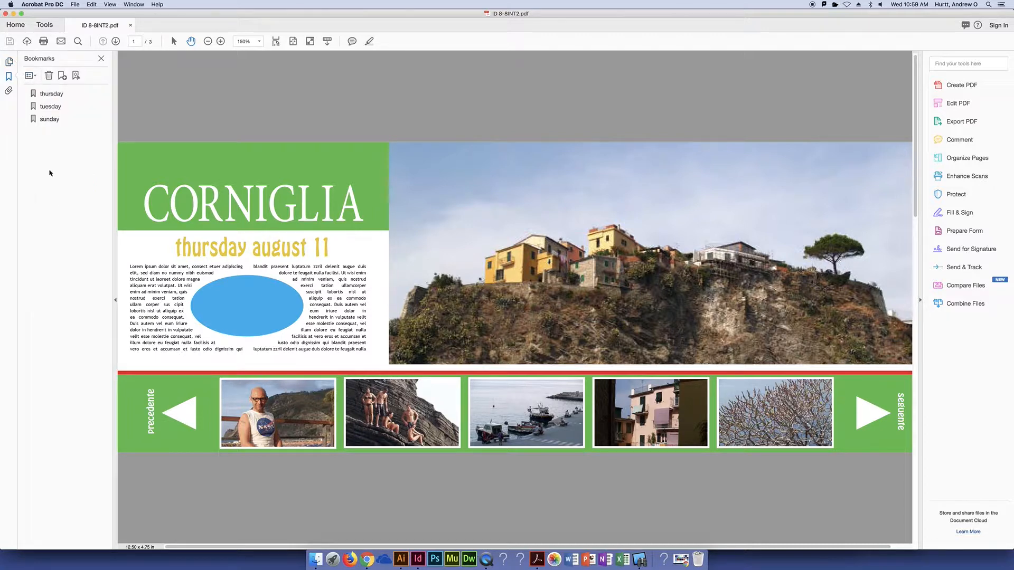
click(55, 95)
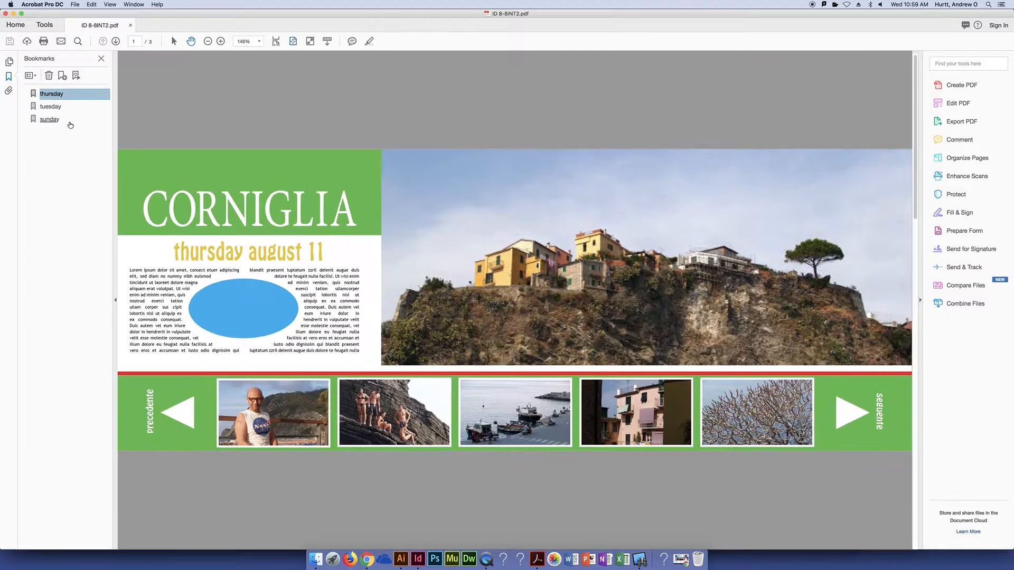
click(52, 107)
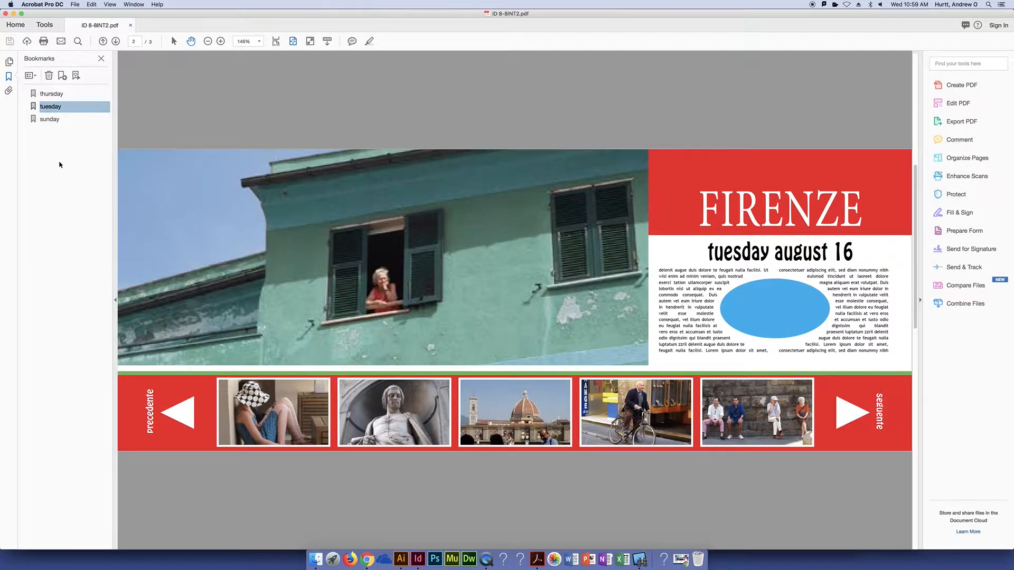
click(50, 120)
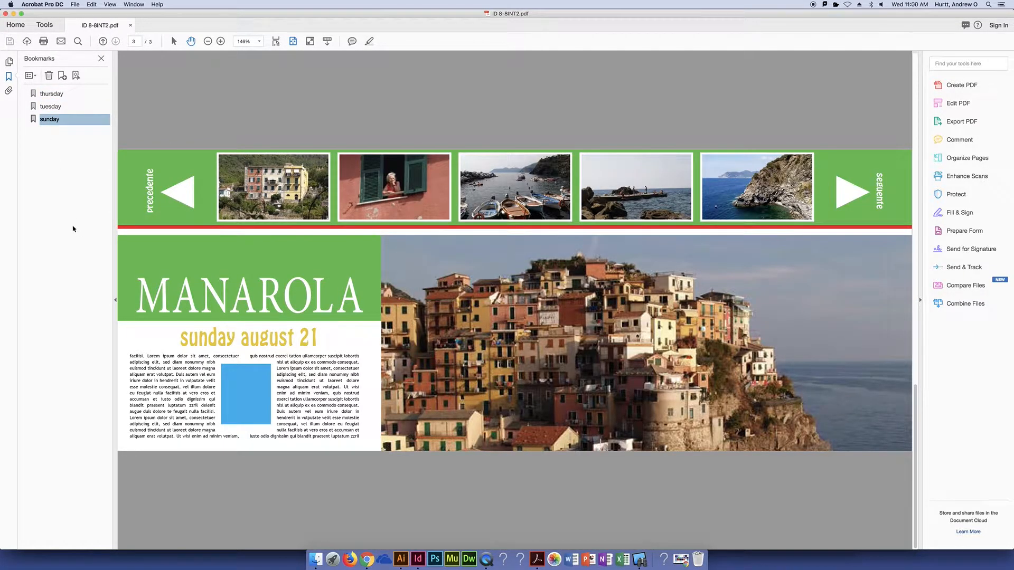
click(53, 94)
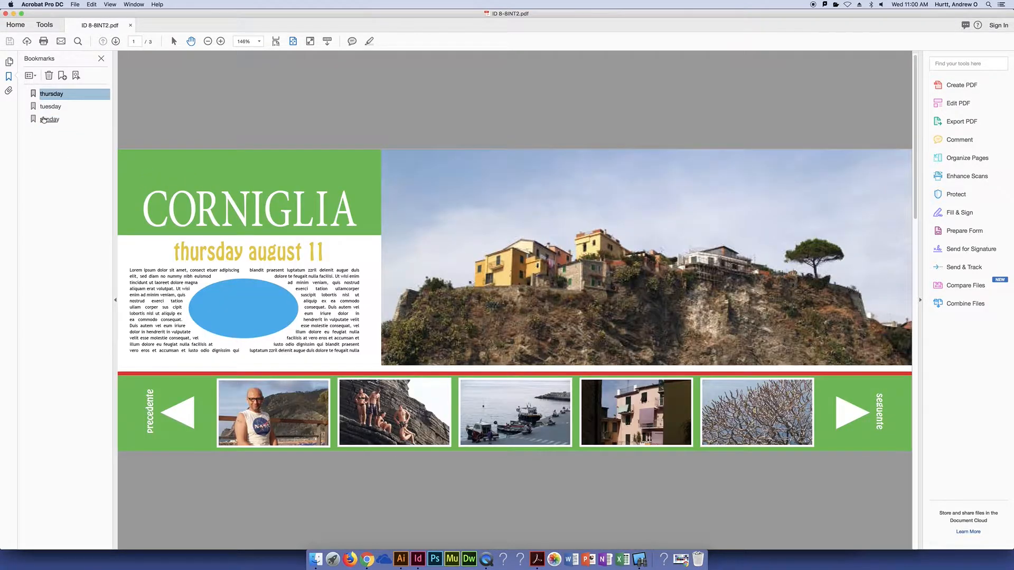
click(48, 107)
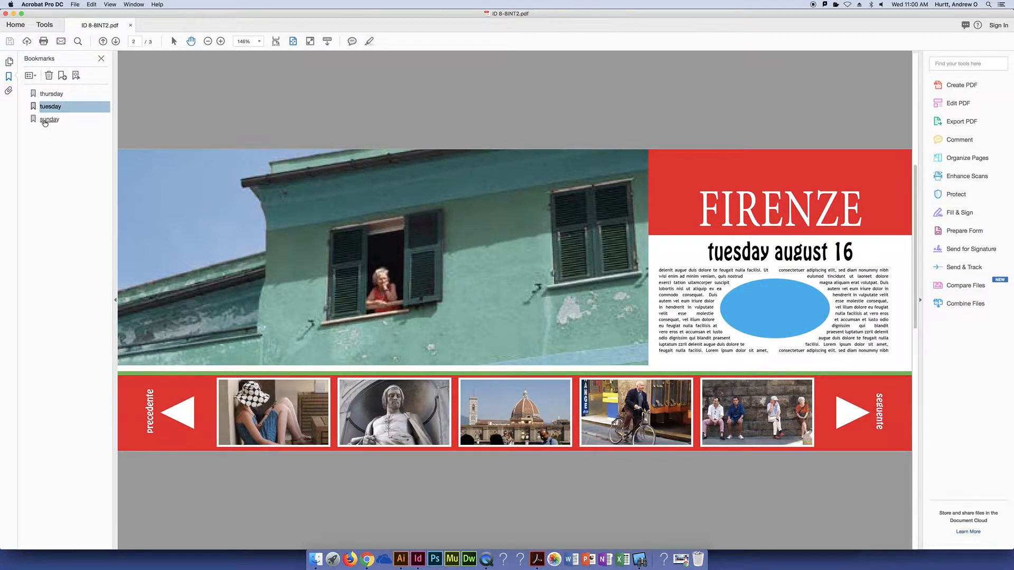
click(47, 119)
click(43, 96)
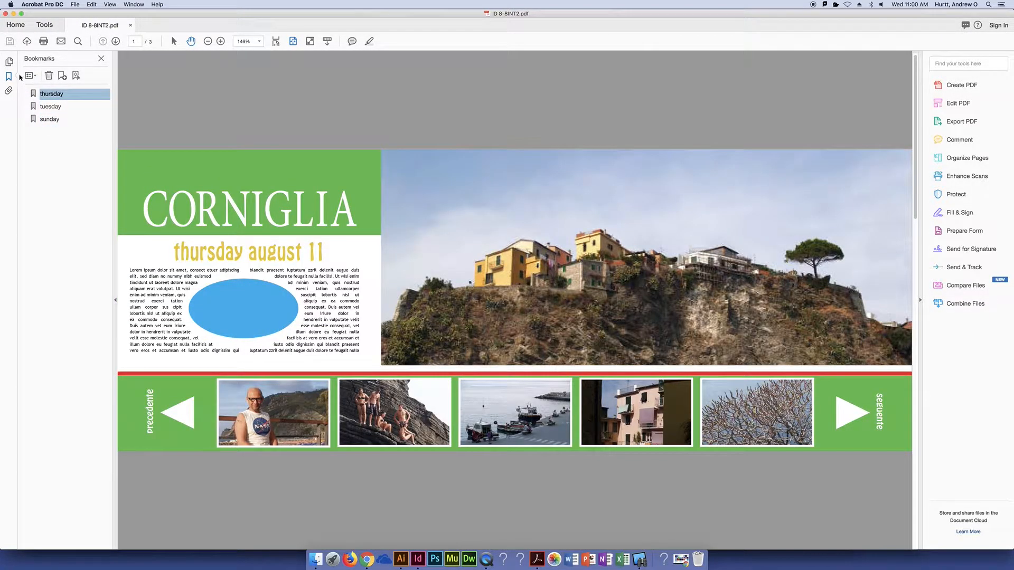
click(101, 59)
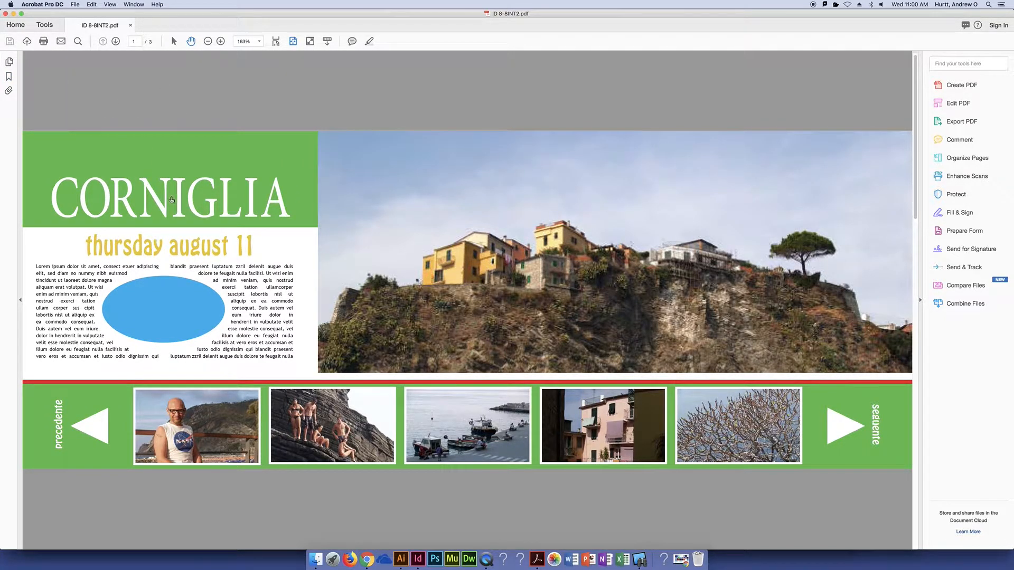
- Test the hyperlinks on the CORNIGLIA title and the first thumbnail photo, closing the opened web pages and returning to the PDF
click(171, 200)
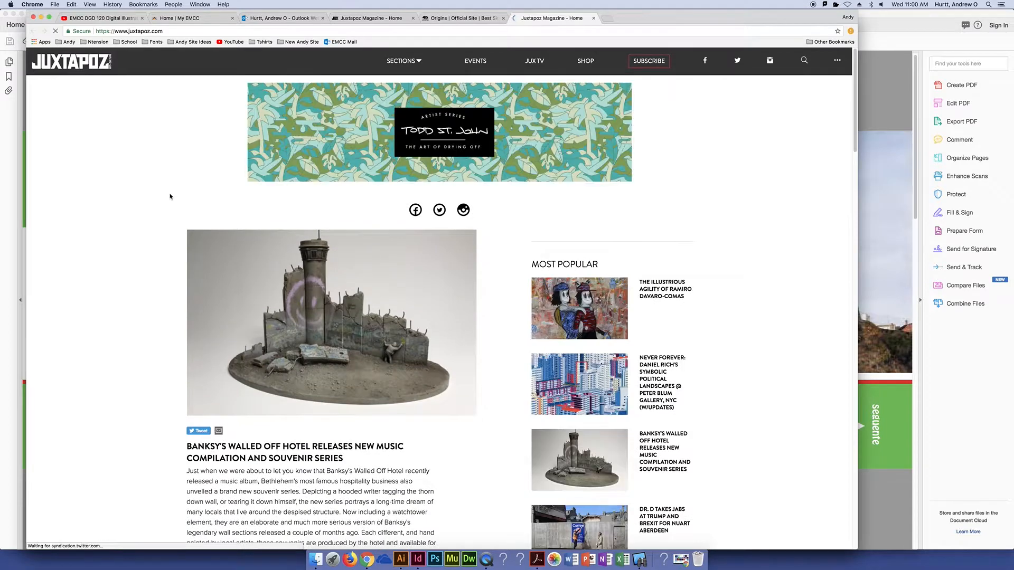
click(503, 19)
click(503, 18)
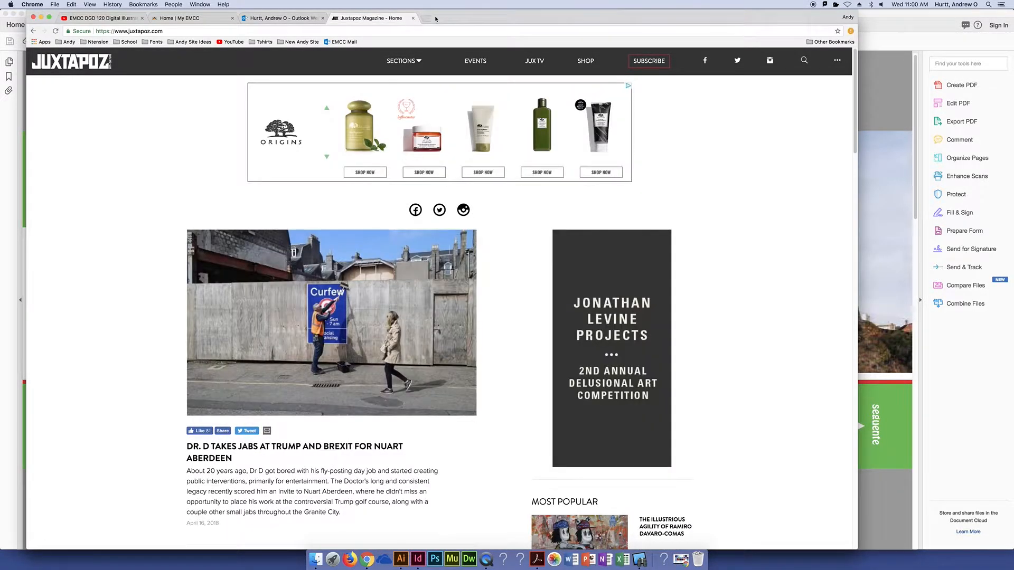
click(413, 18)
click(13, 165)
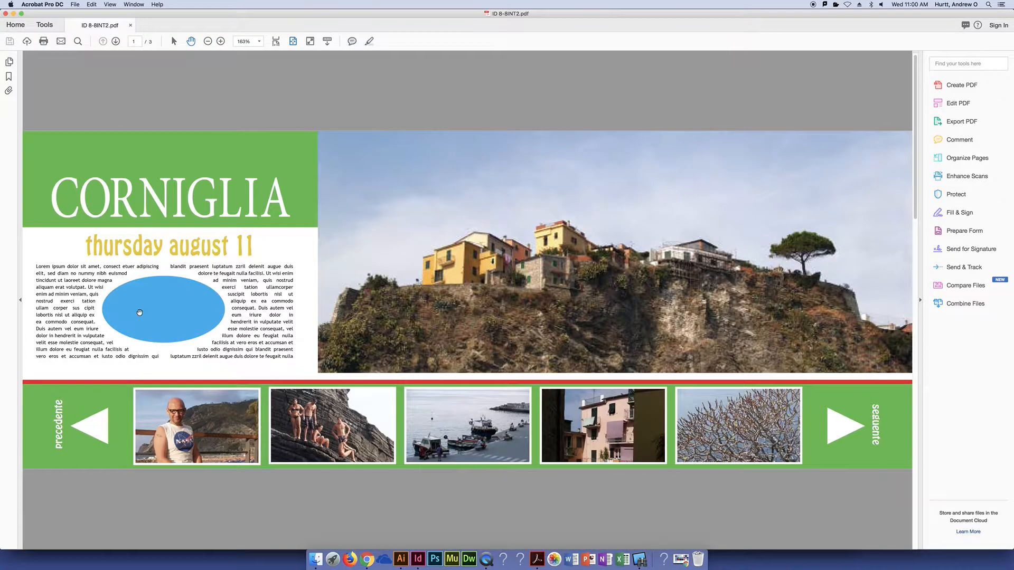
click(205, 438)
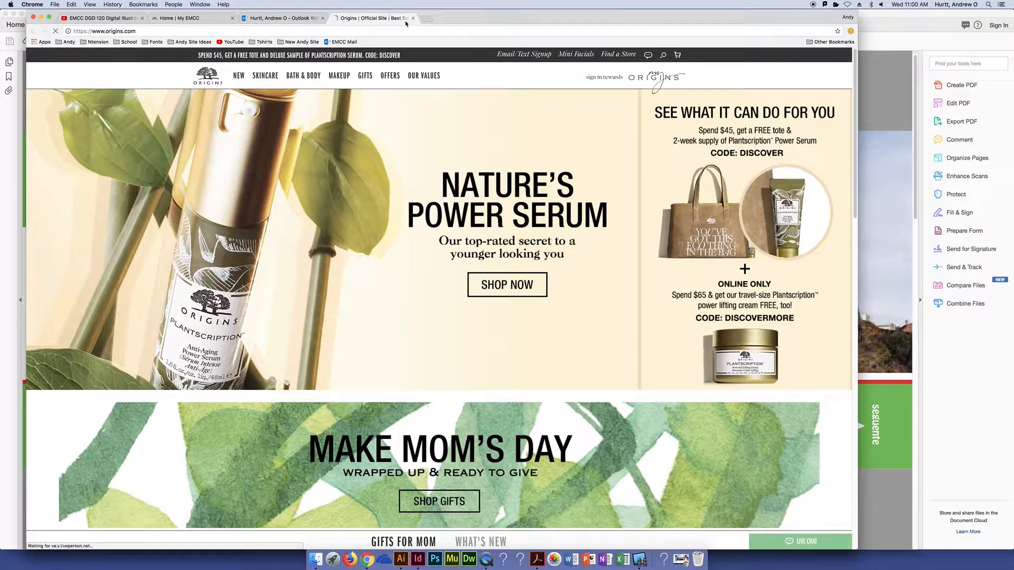
key(super+w)
click(22, 205)
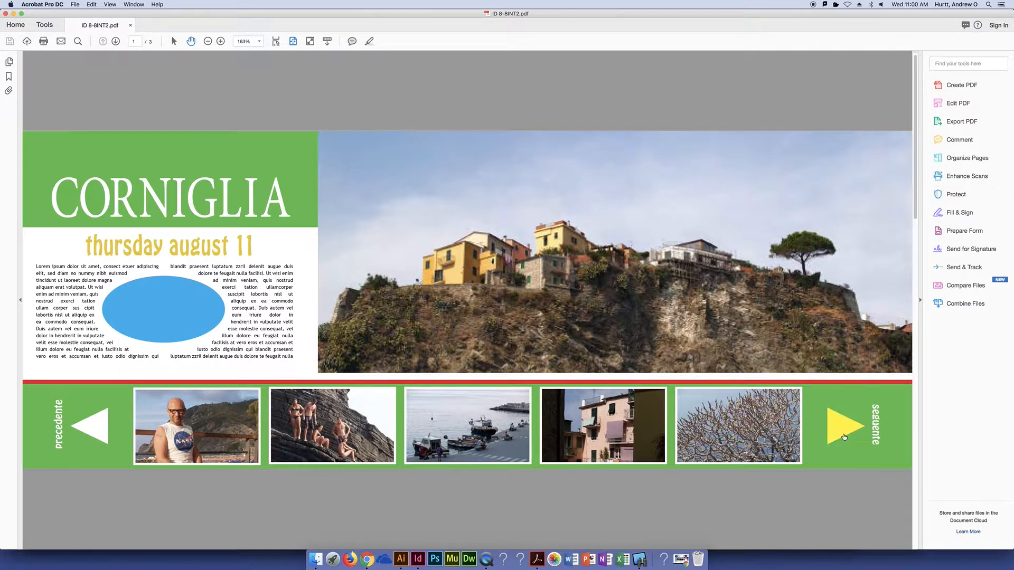
- Test the seguente arrow on the CORNIGLIA page, then return to page 1 using the page thumbnails
click(843, 429)
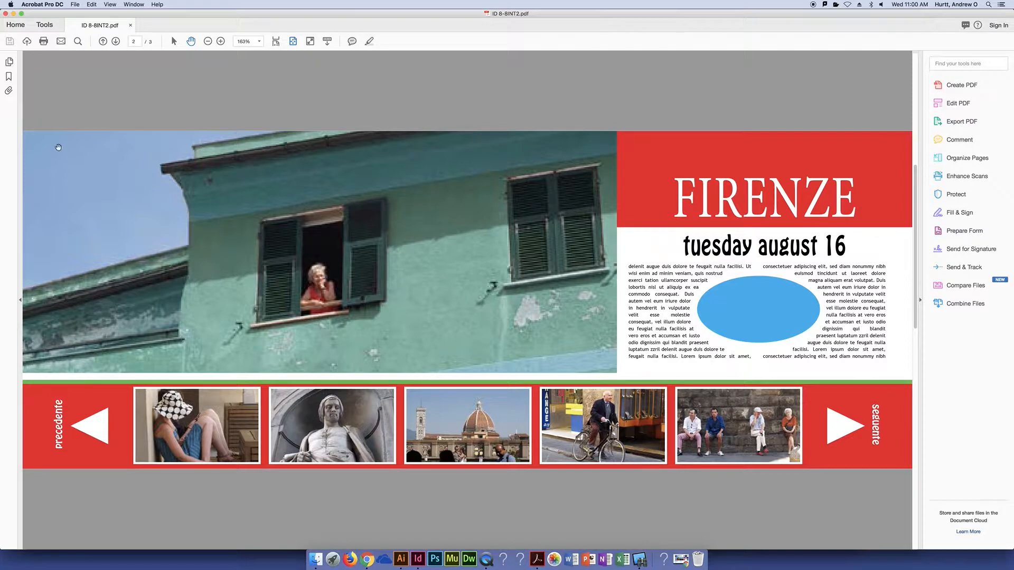
click(8, 78)
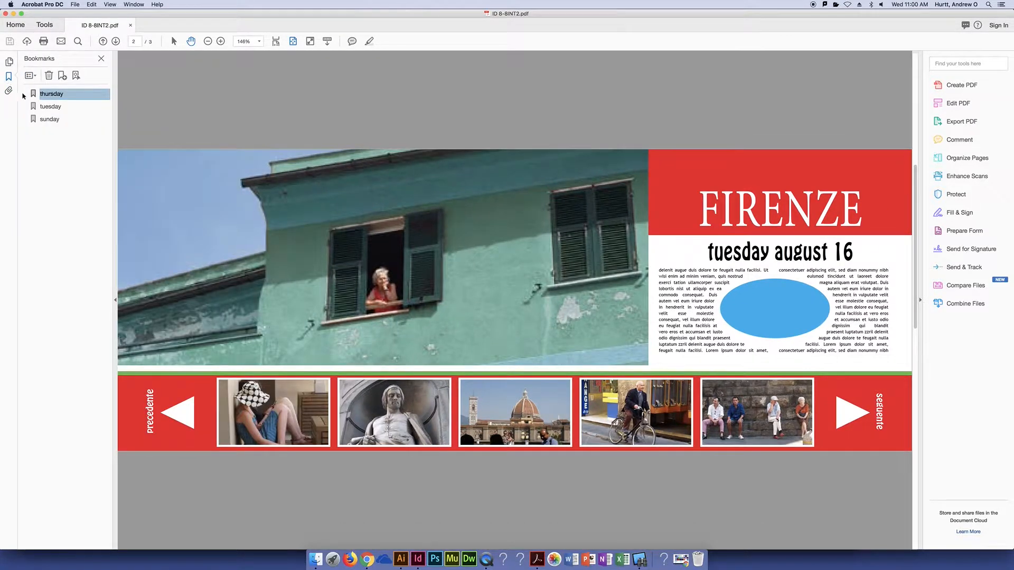
click(9, 63)
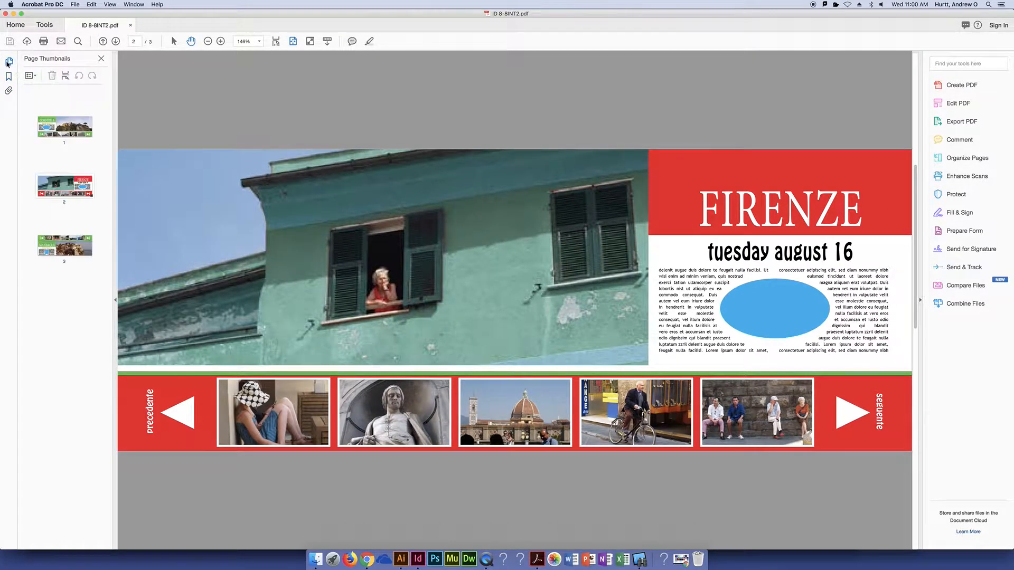
click(56, 130)
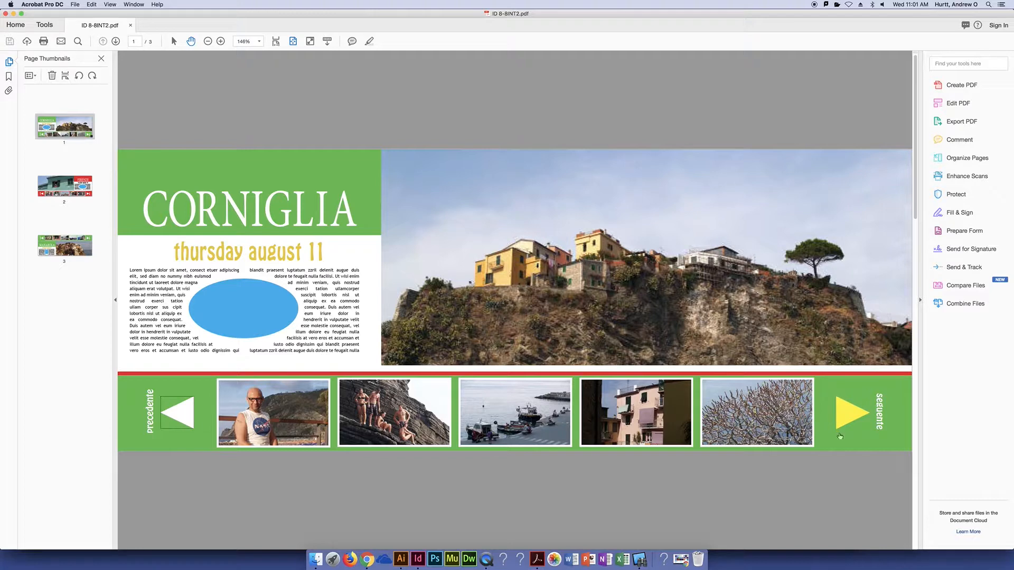
- Repeatedly check the seguente arrow's rollover and click appearances, going back to page 1 between tries
click(849, 424)
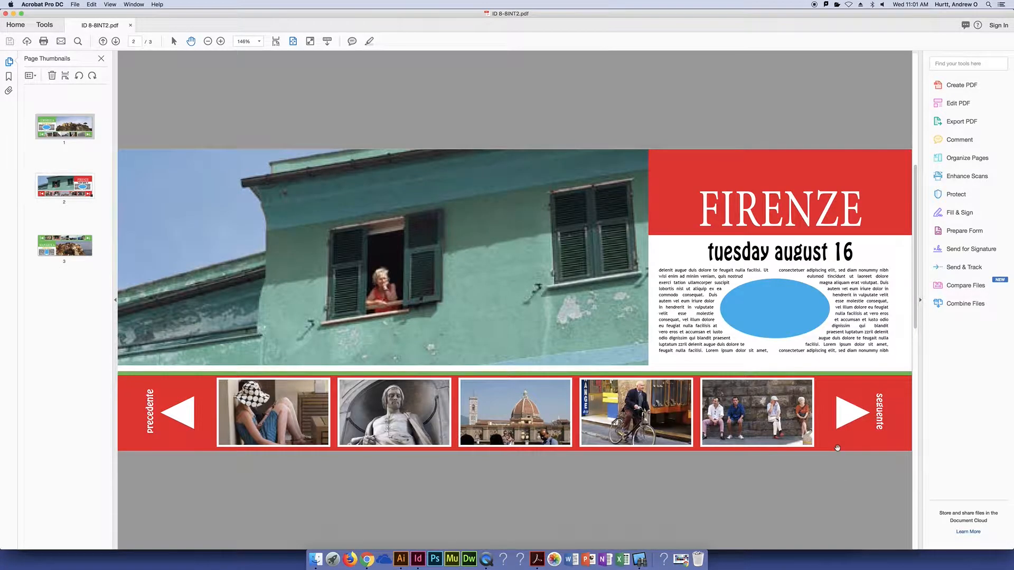
click(89, 121)
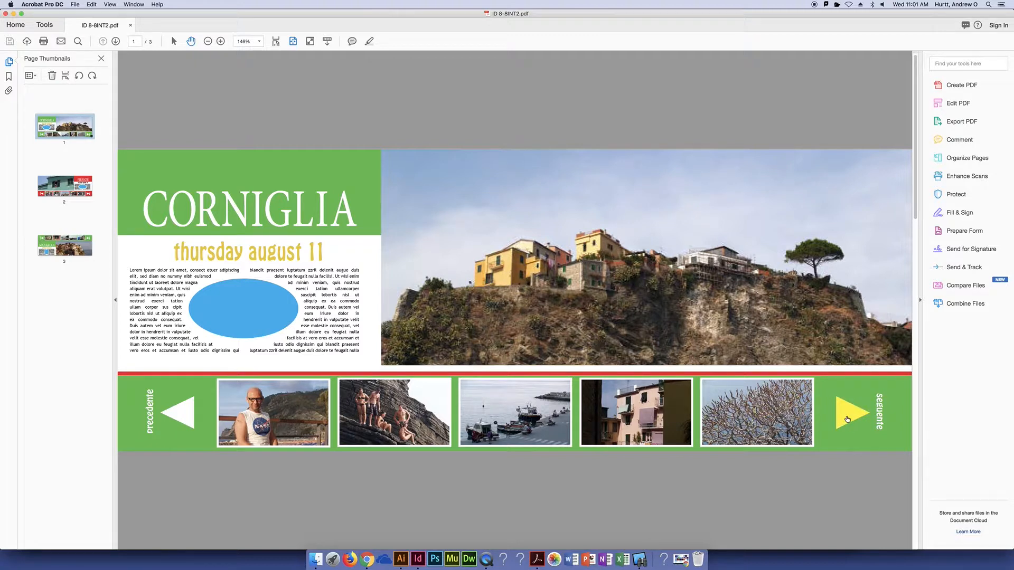
click(847, 420)
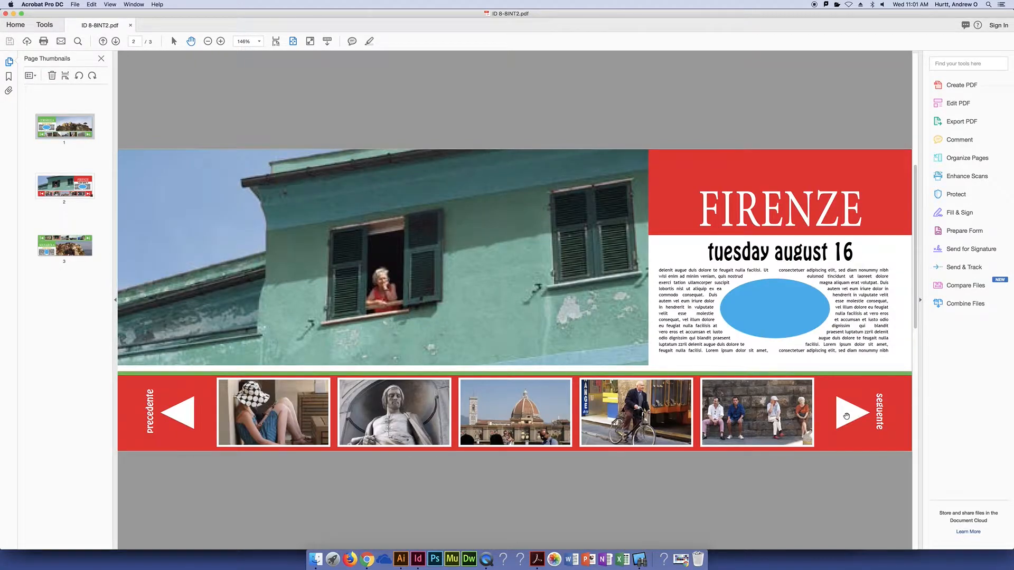
click(52, 121)
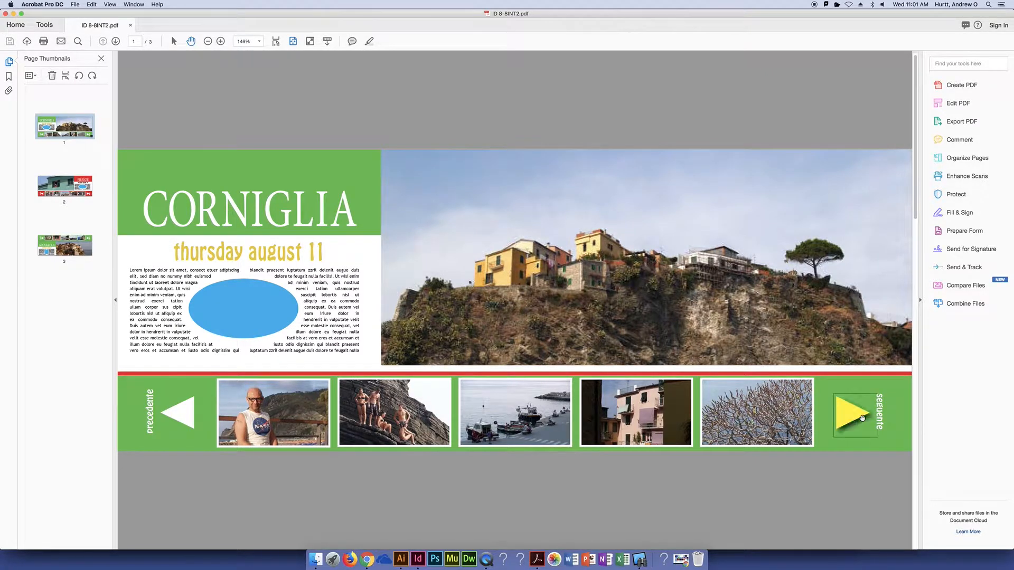
click(861, 418)
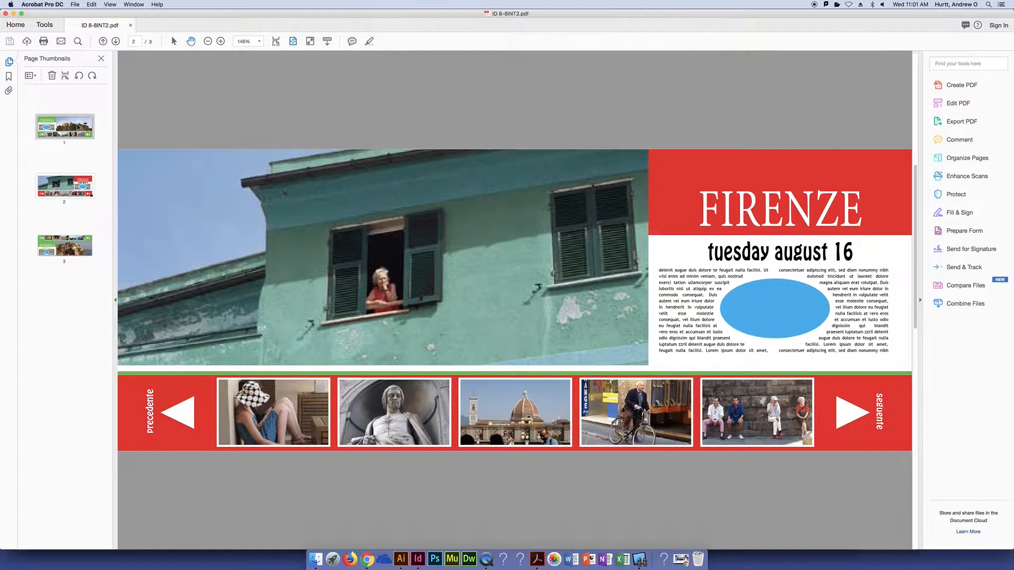
click(71, 127)
click(840, 423)
click(78, 137)
click(847, 421)
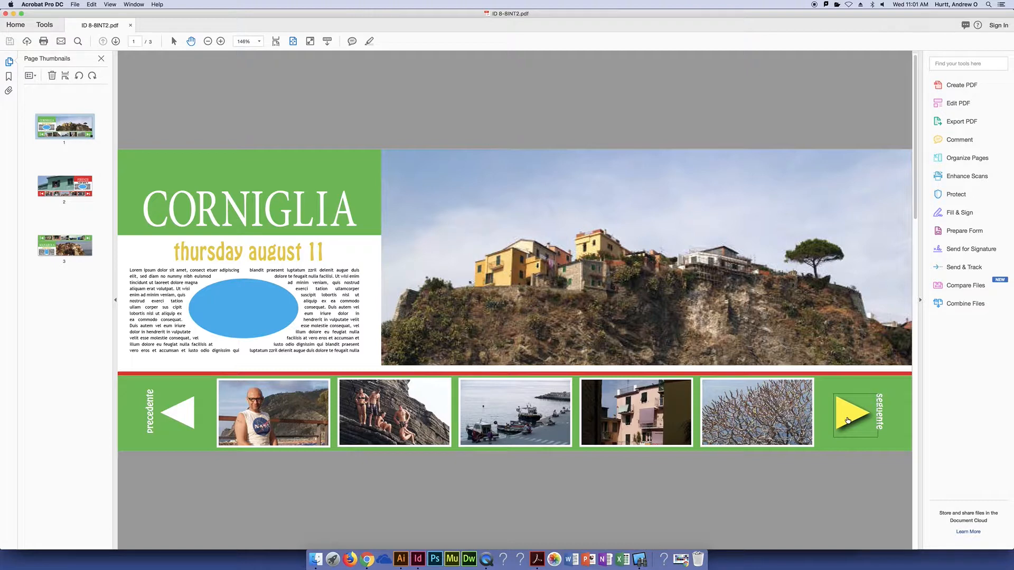
click(848, 420)
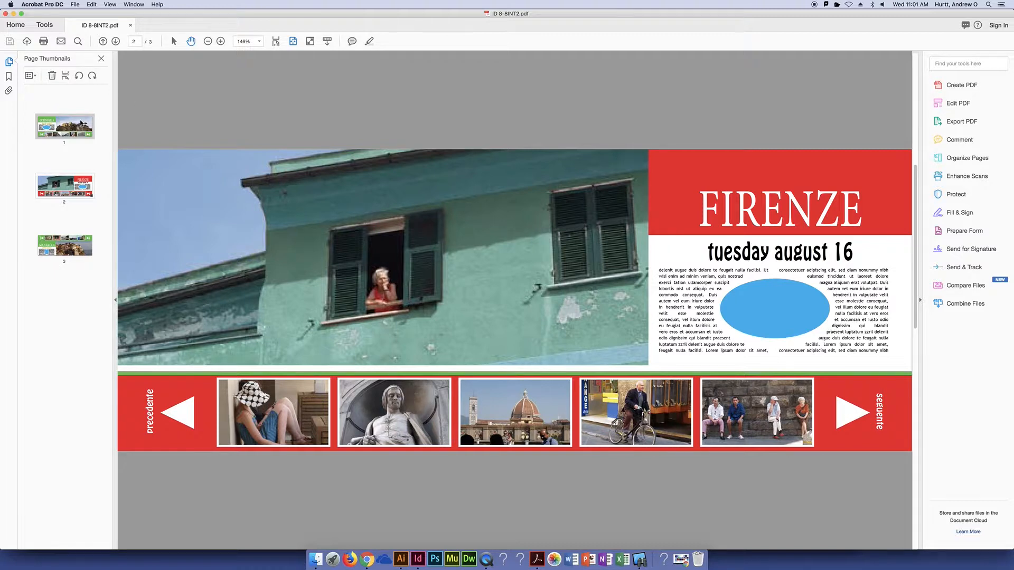
click(80, 124)
click(849, 422)
click(45, 130)
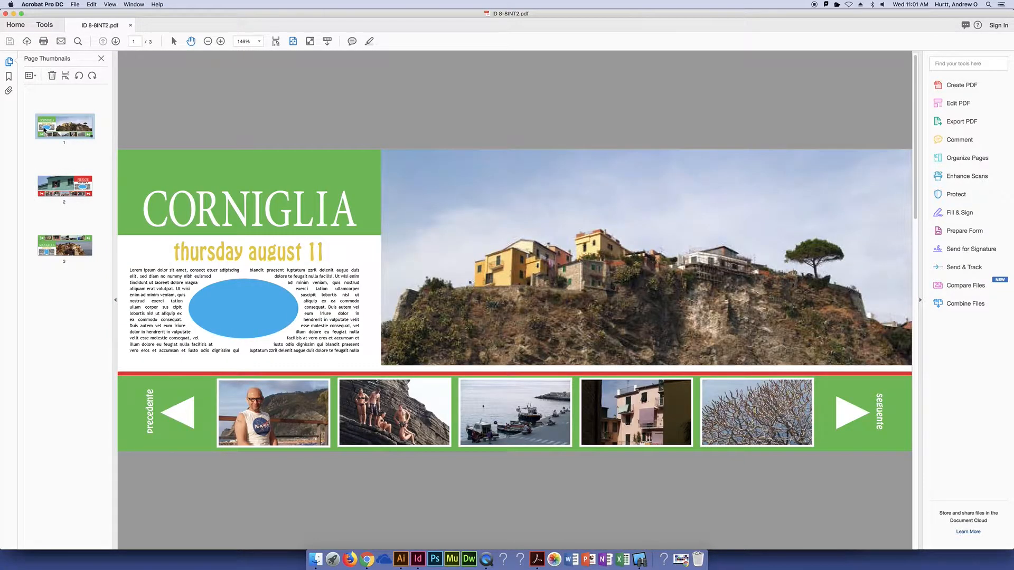
click(849, 420)
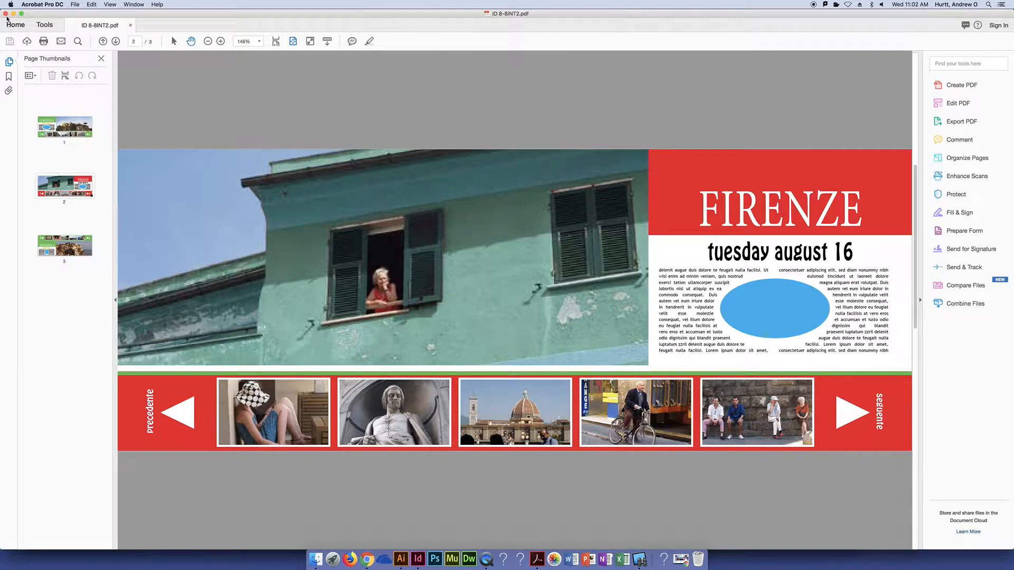
- Close the exported PDF and switch back to the layout in InDesign
click(5, 13)
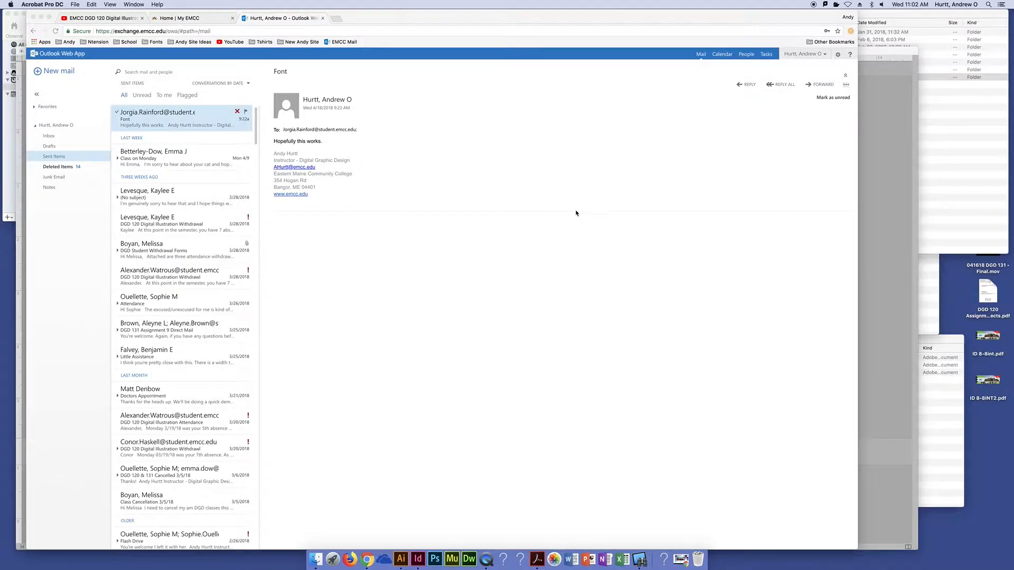
click(905, 197)
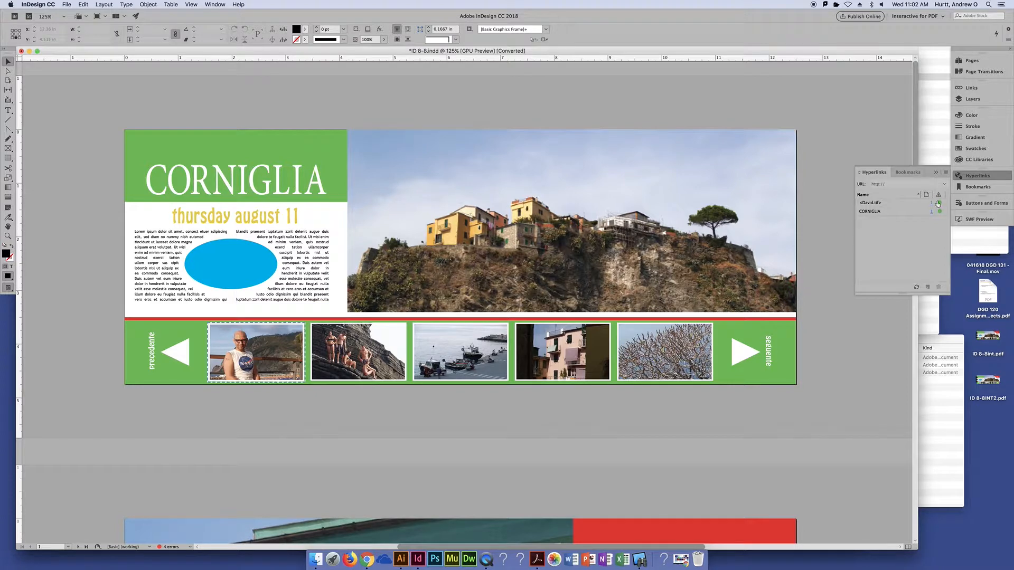
- Review the document's bookmarks and hyperlinks, and the button settings of the white seguente arrow on the CORNIGLIA page
click(978, 188)
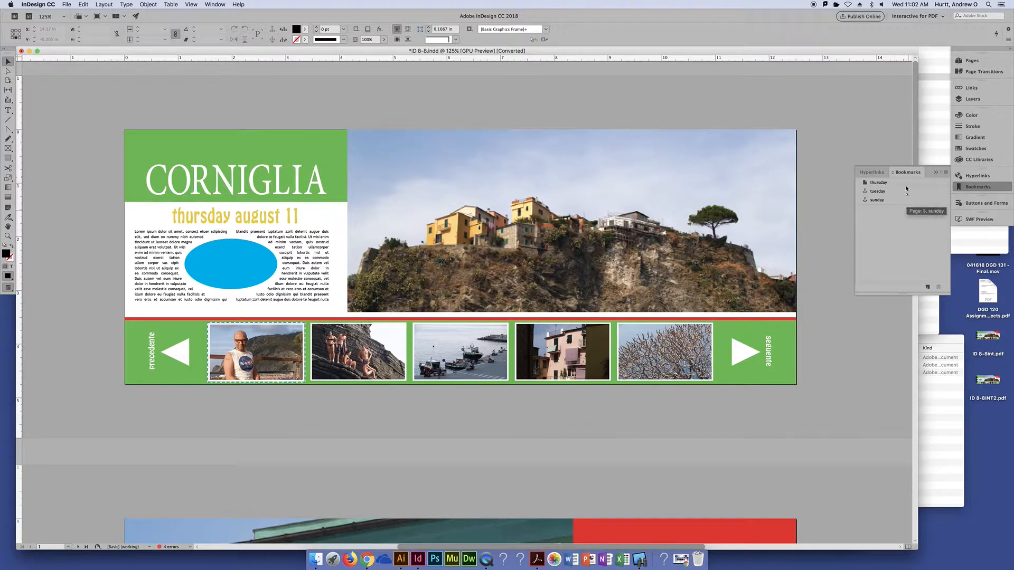
click(998, 177)
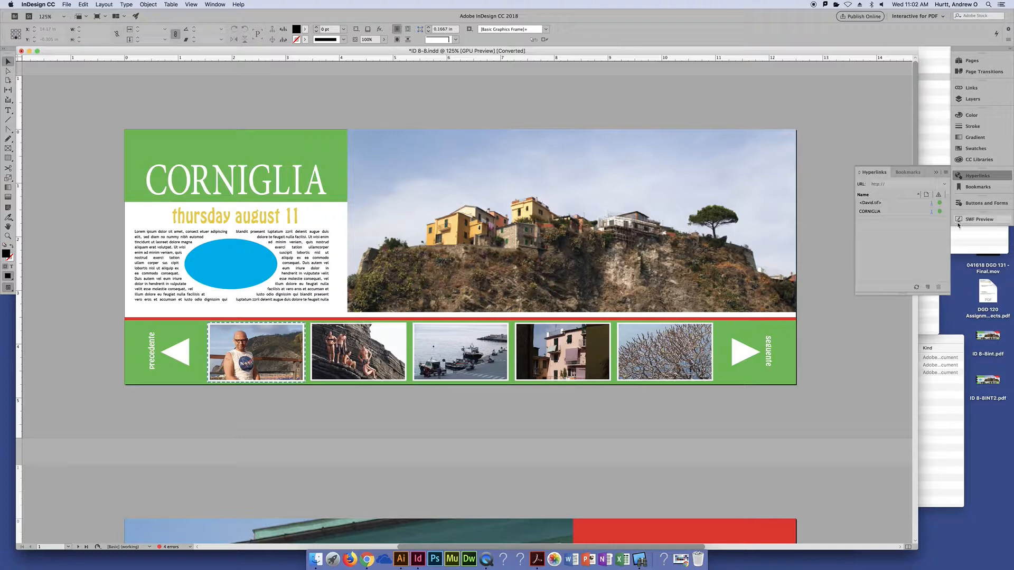
click(995, 207)
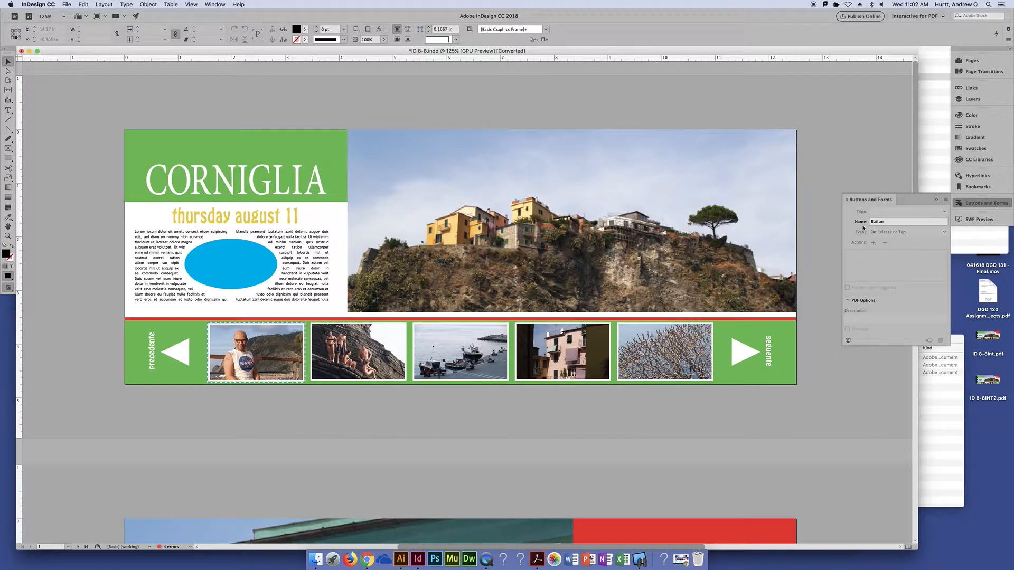
click(746, 359)
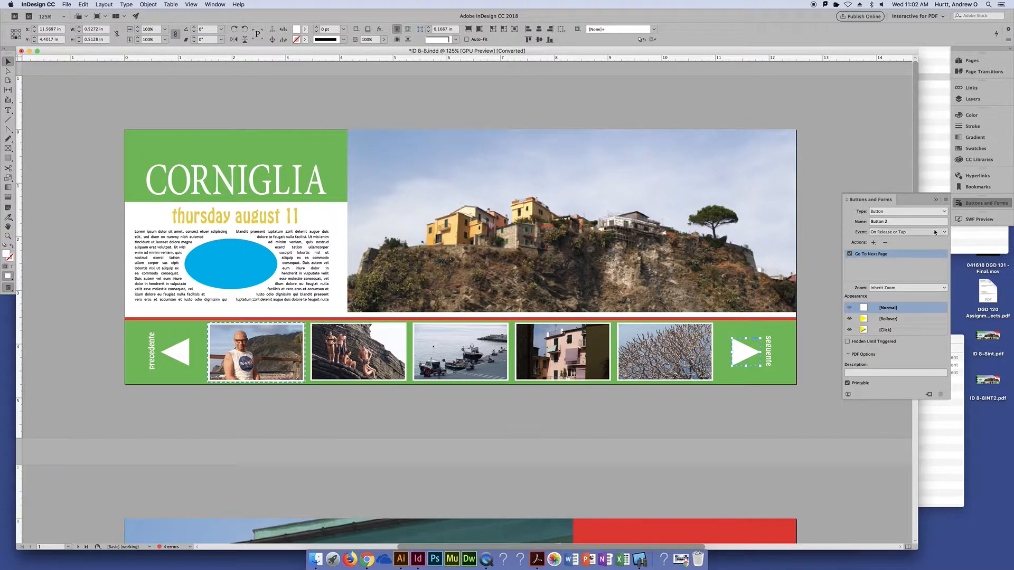
- Open the Sample Buttons And Forms library and resize it beside the layout to browse its arrow buttons
click(945, 201)
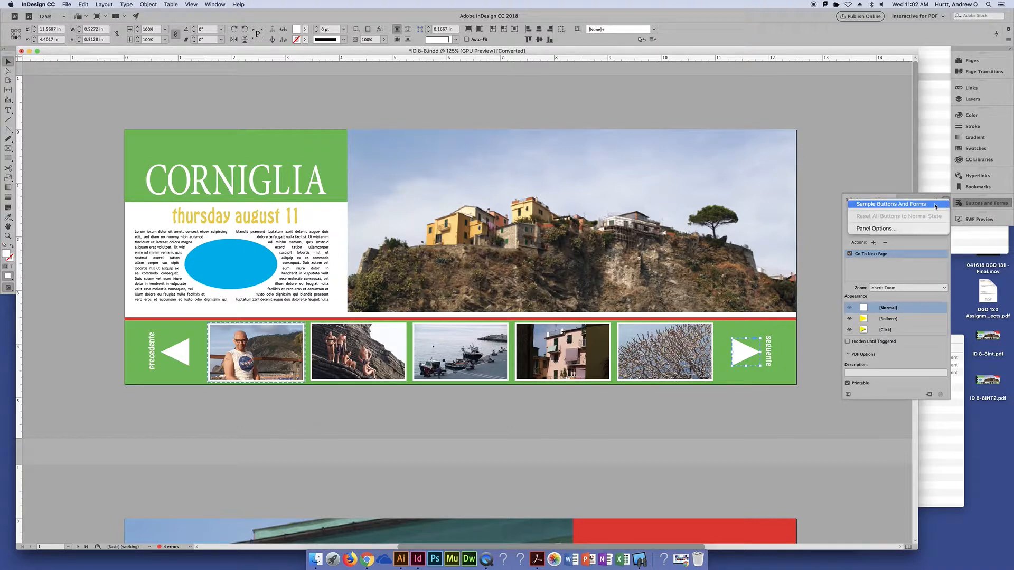
click(905, 206)
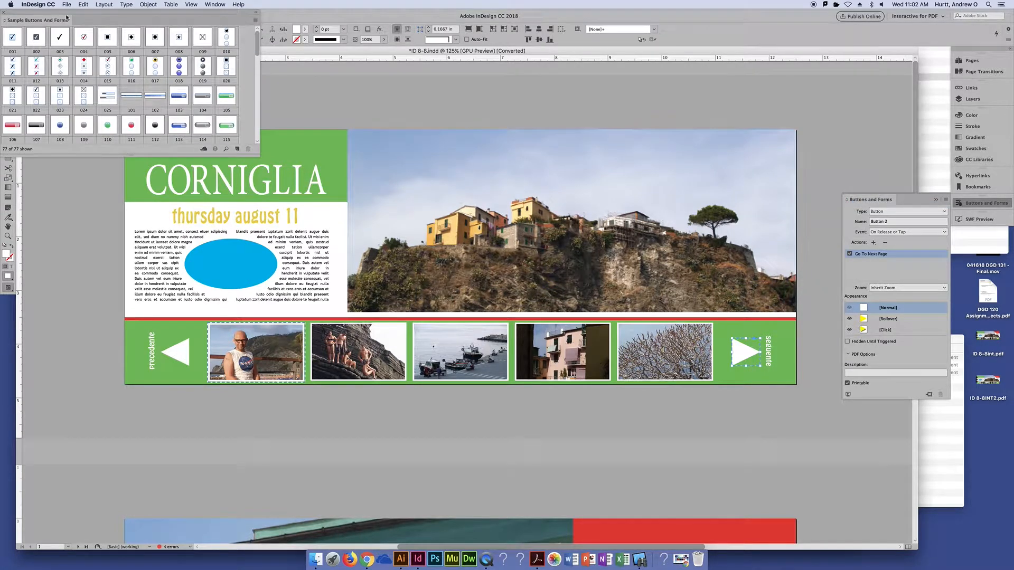
drag(60, 21, 752, 62)
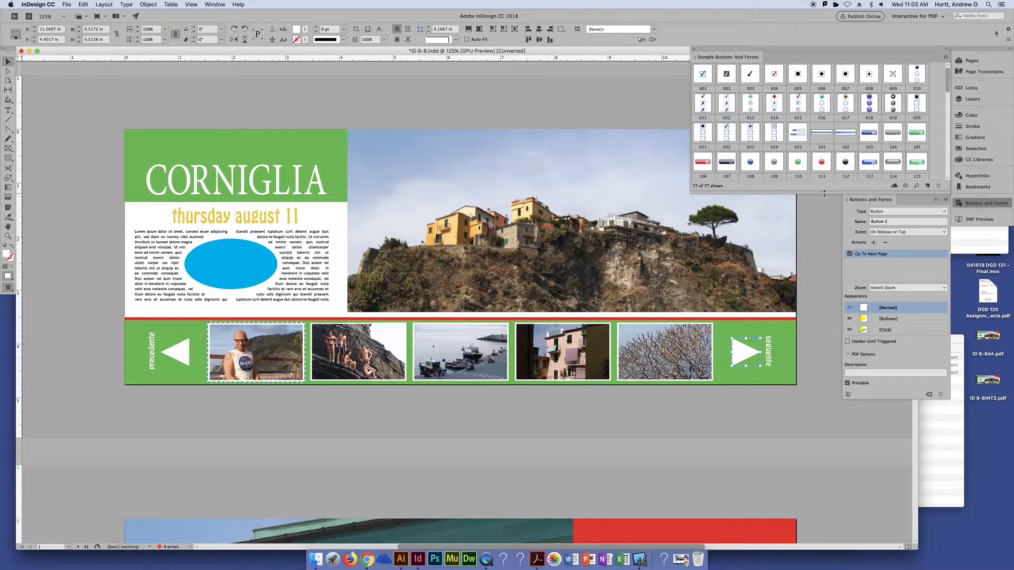
drag(824, 194, 830, 376)
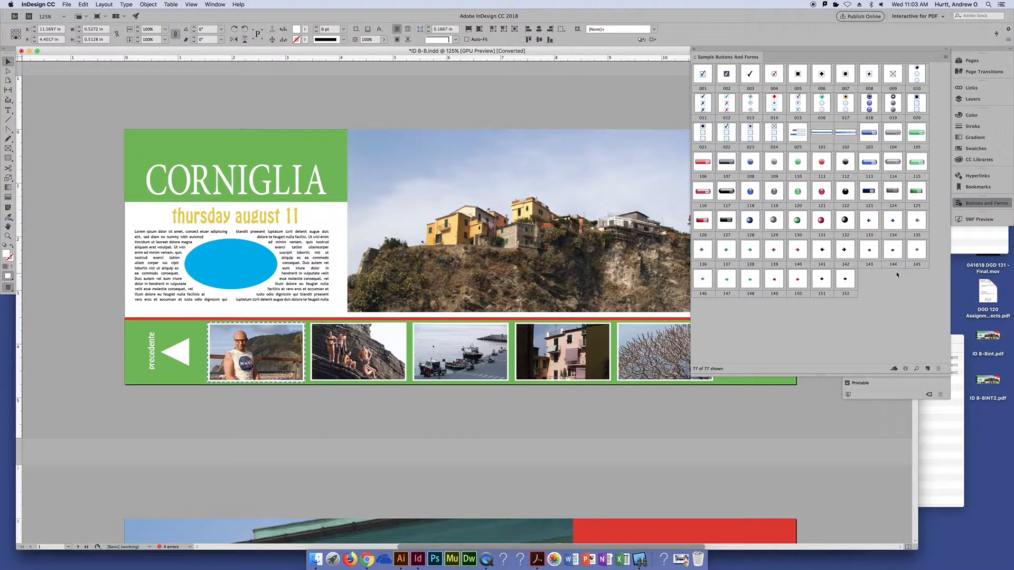
click(868, 222)
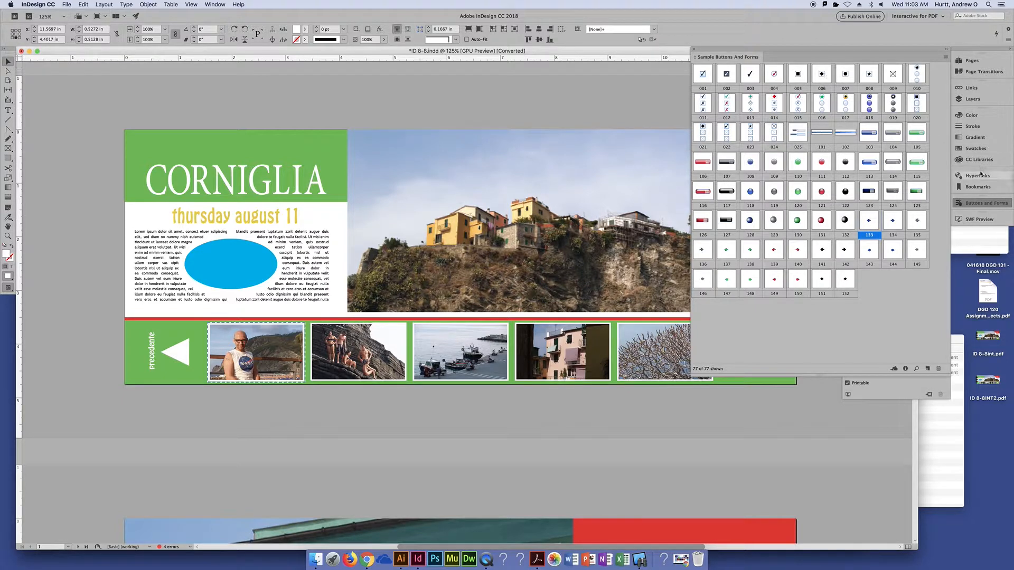
drag(949, 303, 881, 301)
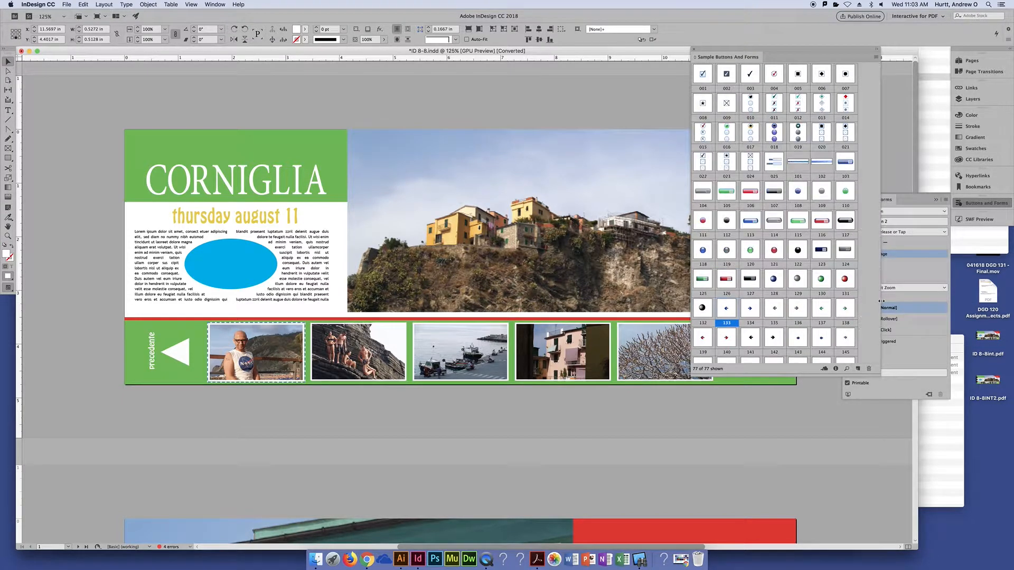
drag(797, 49, 870, 53)
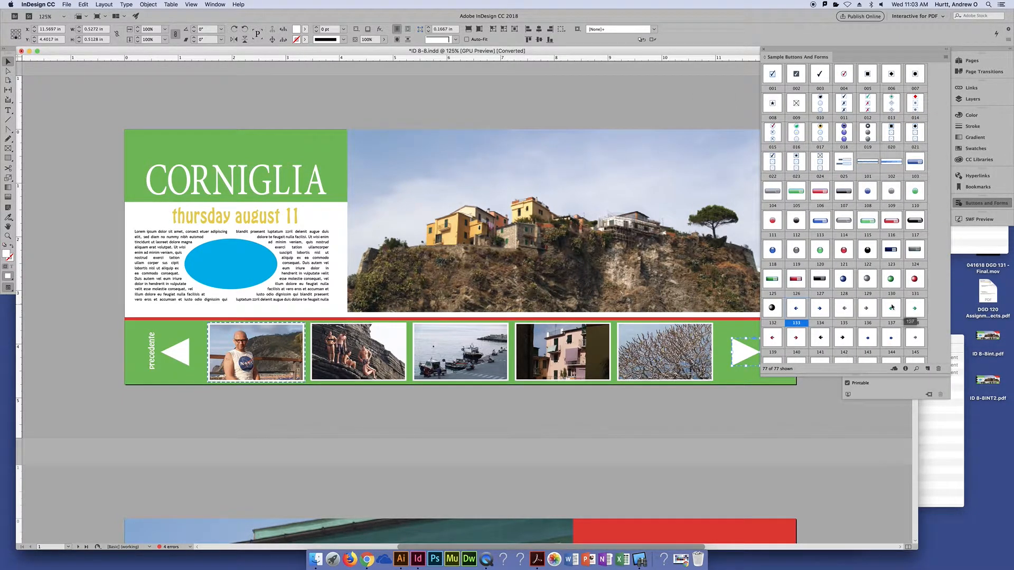
- Place sample button 140, the red right arrow, below the CORNIGLIA page and dock the sample library with Buttons and Forms
click(795, 342)
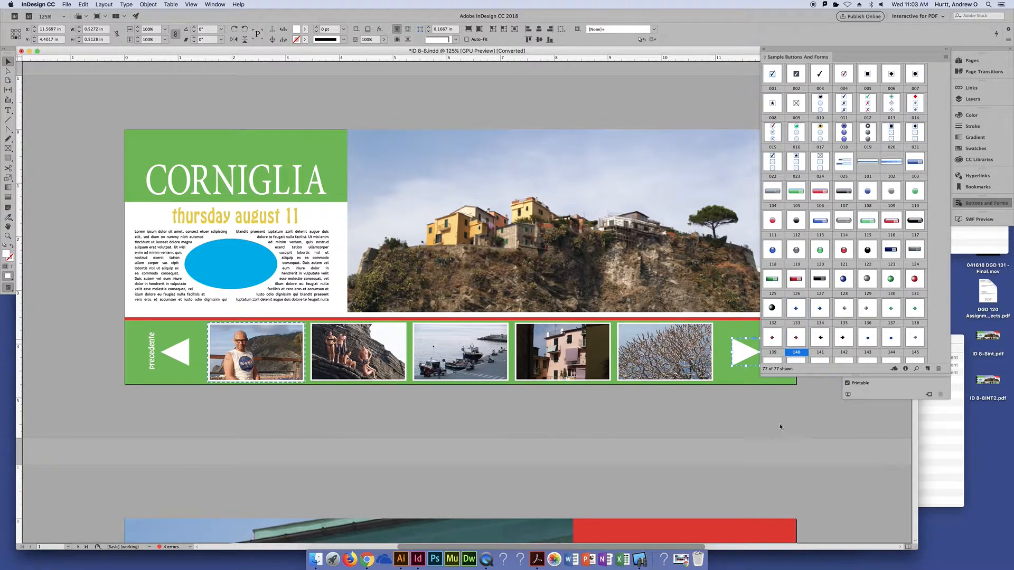
drag(813, 410, 809, 400)
click(848, 413)
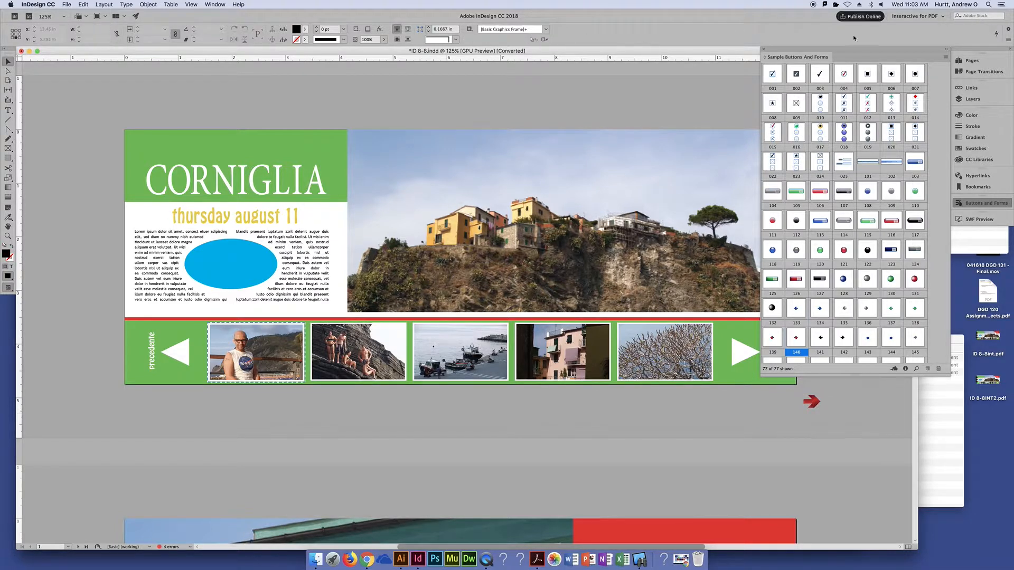
drag(788, 51, 883, 204)
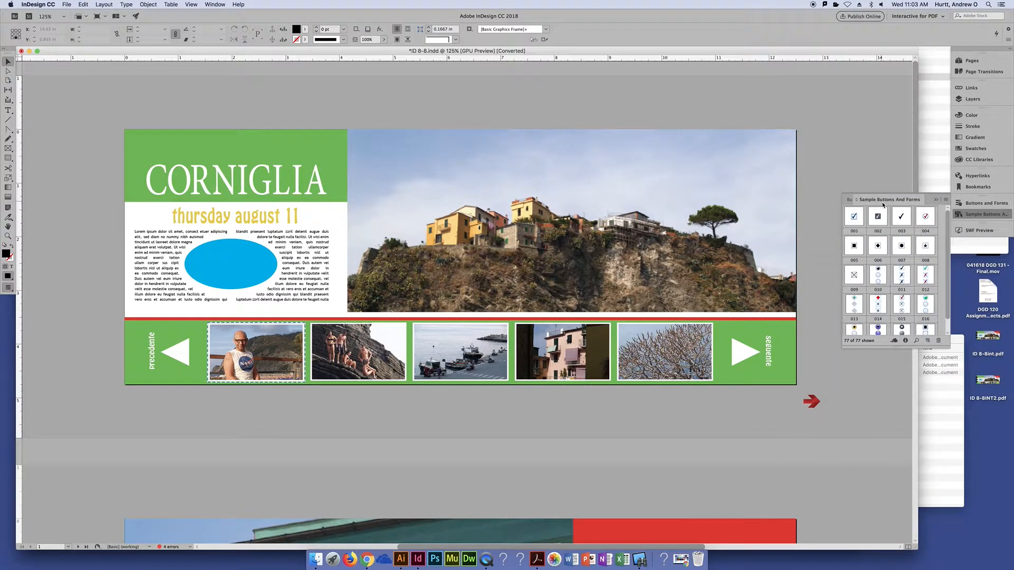
click(848, 199)
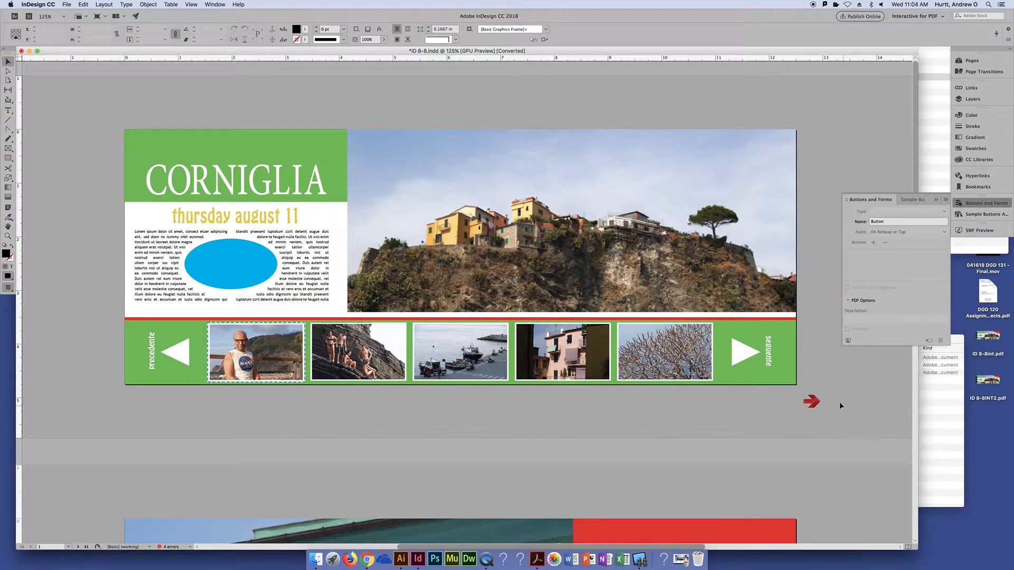
- Inspect the placed red arrow's page action and its normal and rollover appearances
click(814, 404)
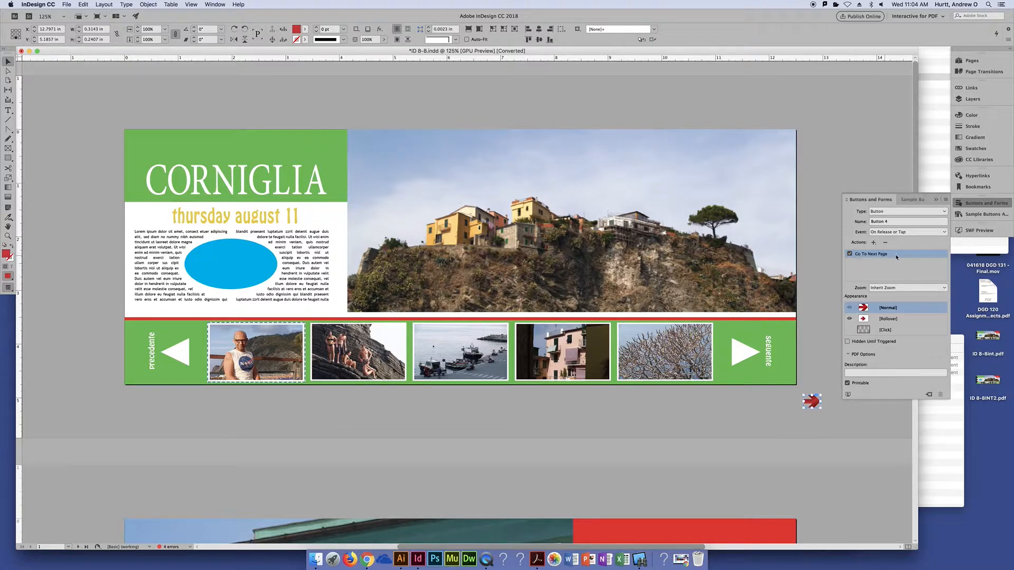
click(902, 318)
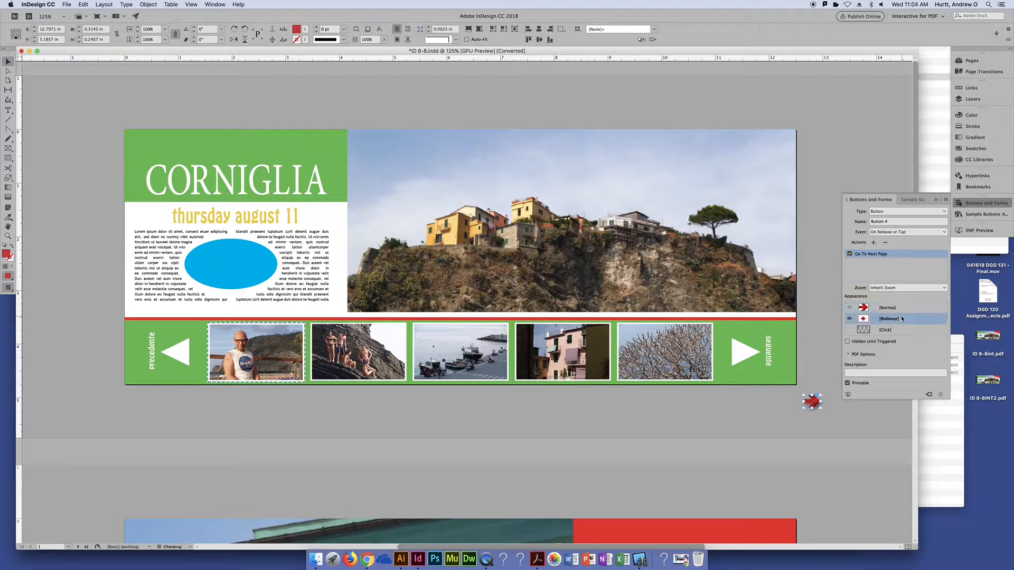
click(899, 308)
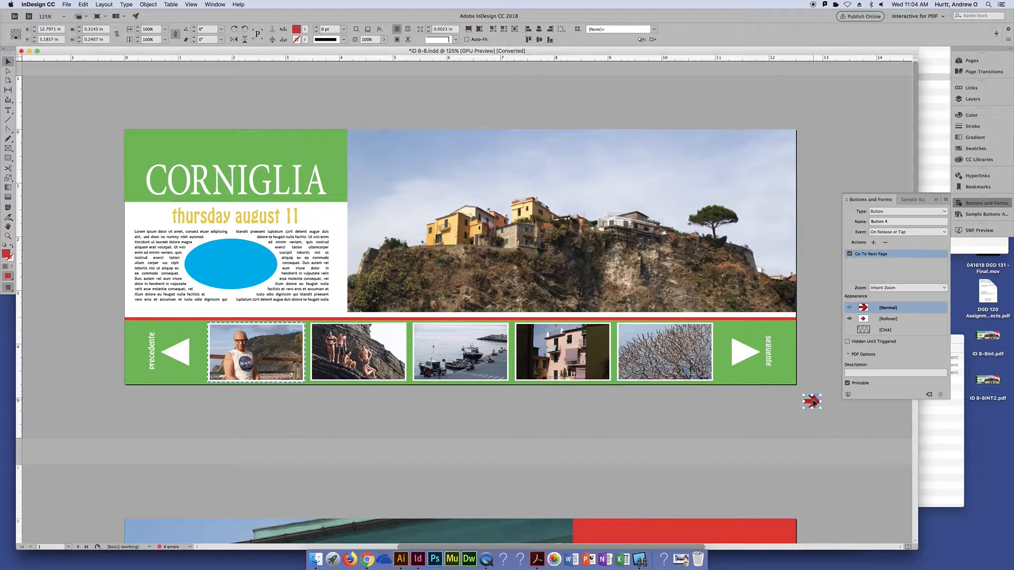
- Shift the red arrow slightly aside and delete the white seguente arrow from the CORNIGLIA page
drag(821, 406, 836, 411)
click(741, 355)
key(Delete)
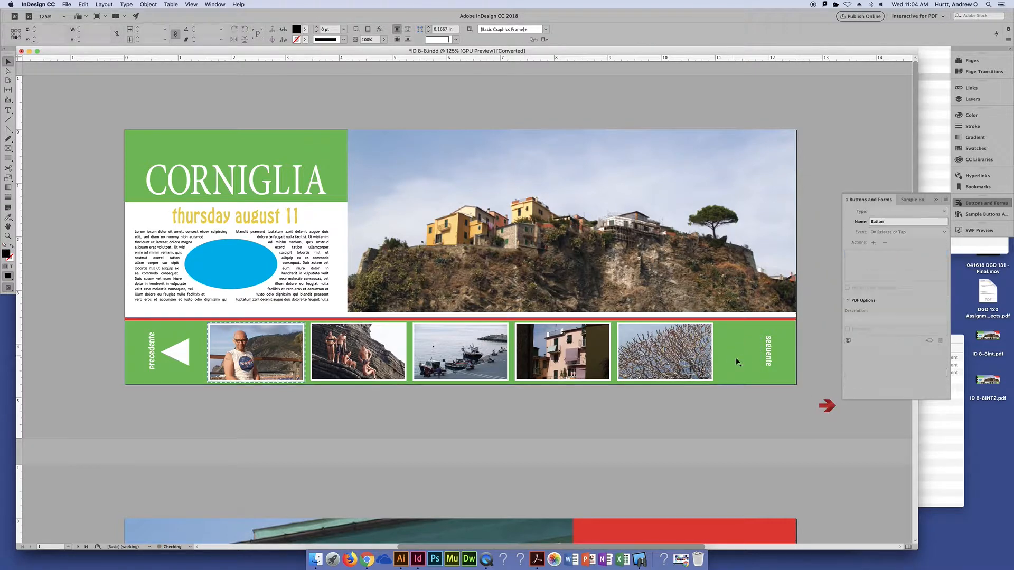
- Position the red arrow beside seguente on the CORNIGLIA page, enlarged to about 0.68 by 0.53 in, and nudge it into place
drag(827, 406, 764, 338)
key(Left)
key(Left)
key(Left)
key(Left)
key(Left)
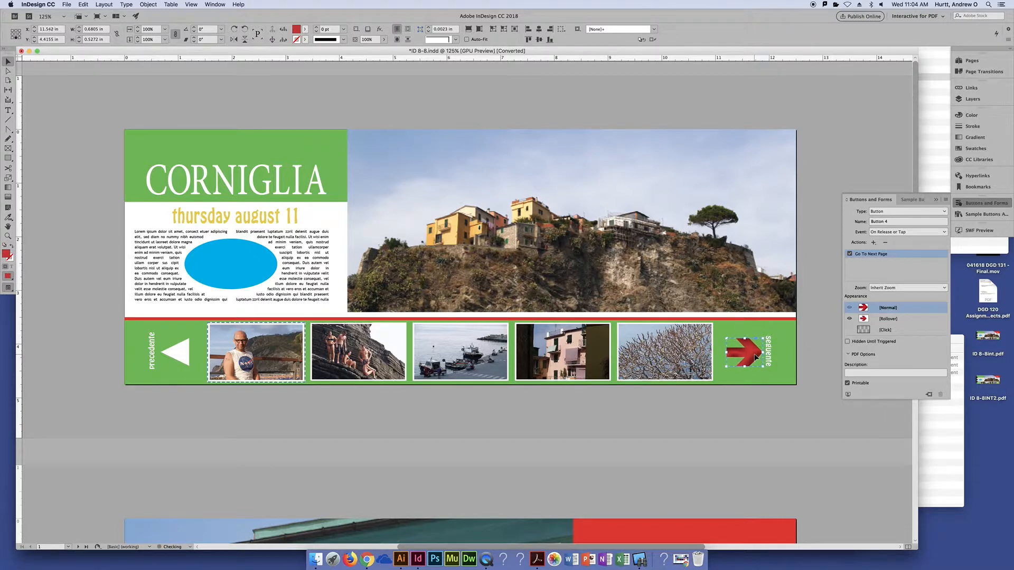
key(Up)
click(778, 402)
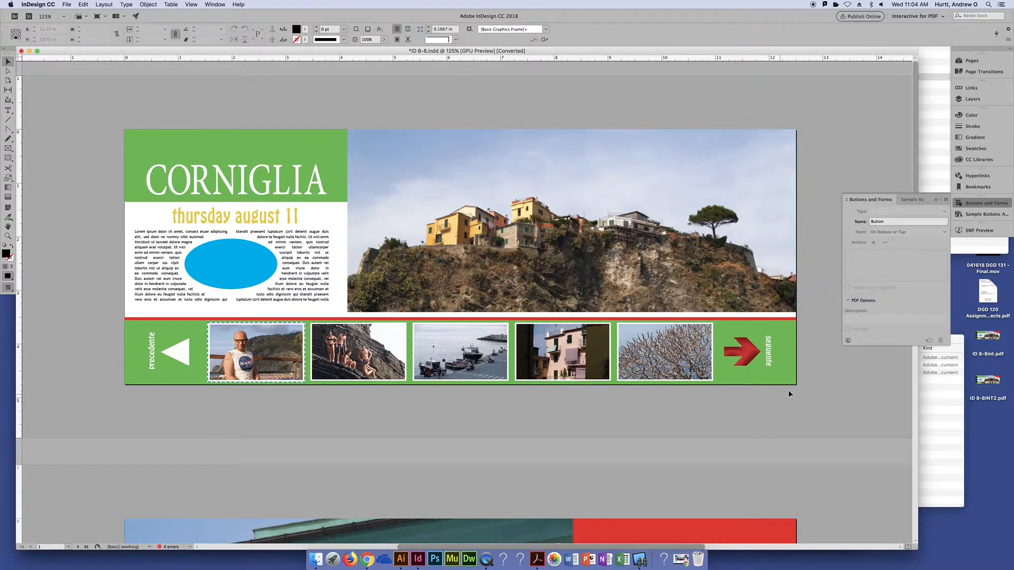
- Copy the red arrow button from the CORNIGLIA page onto the seguente arrow of the FIRENZE page
click(750, 353)
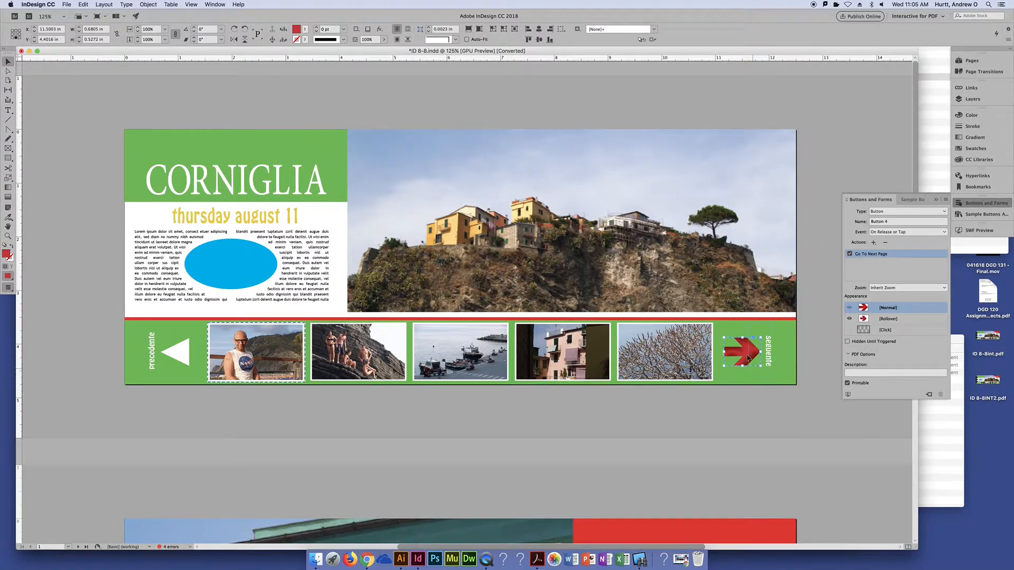
scroll(742, 406, down, 1)
scroll(742, 405, down, 8)
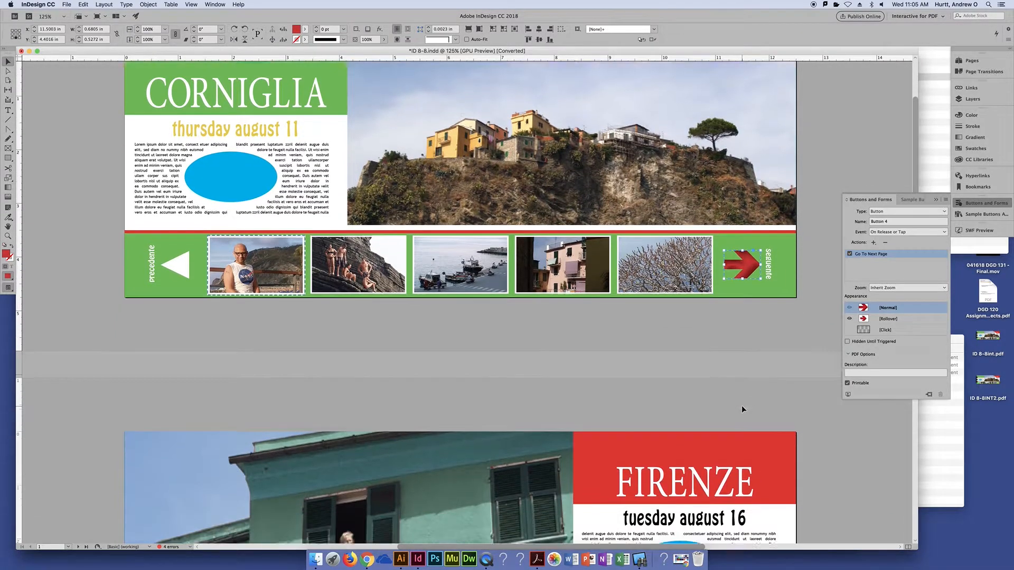
scroll(742, 408, down, 1)
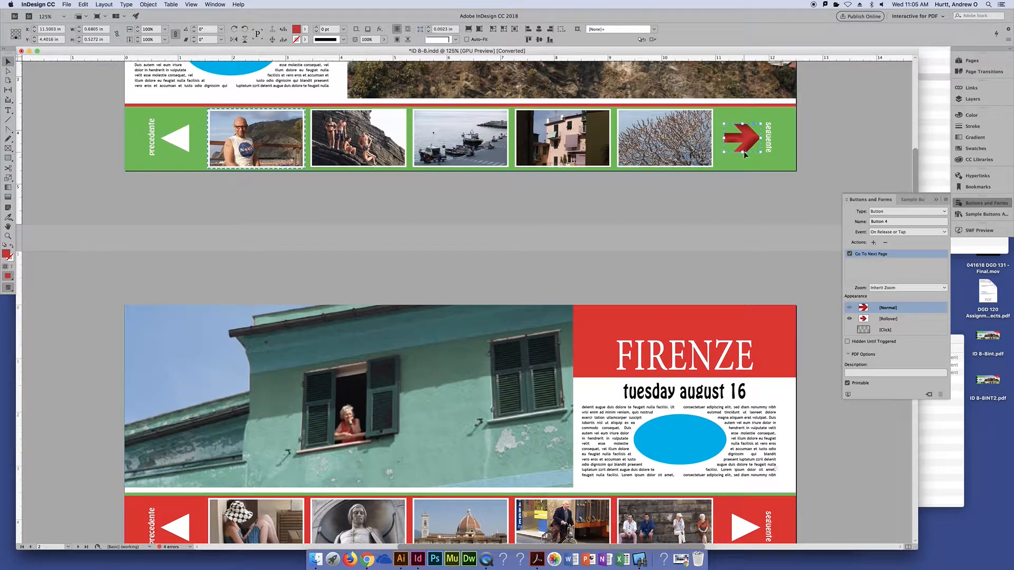
drag(749, 140, 746, 512)
scroll(746, 511, down, 1)
scroll(745, 512, down, 10)
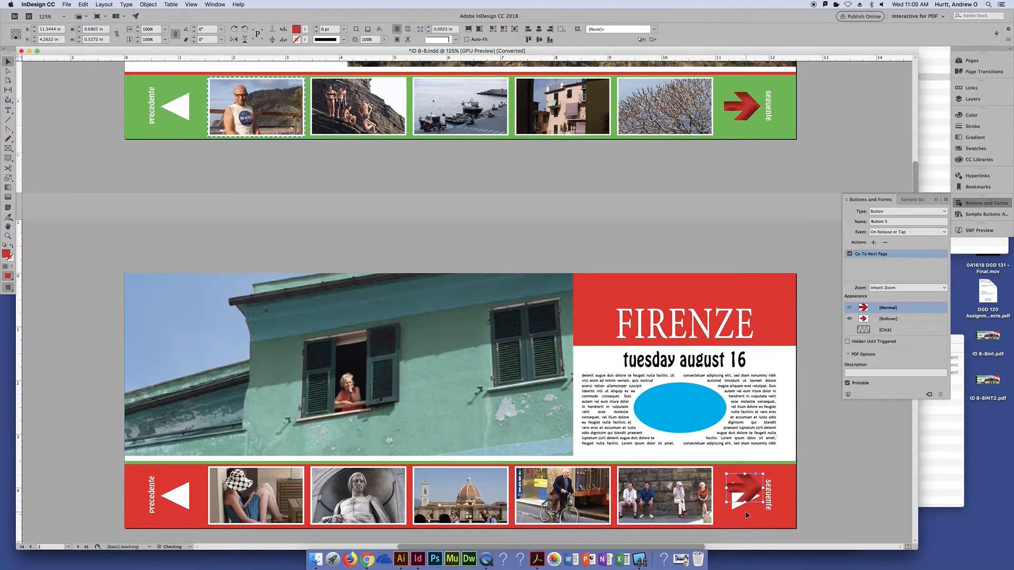
drag(756, 160, 752, 167)
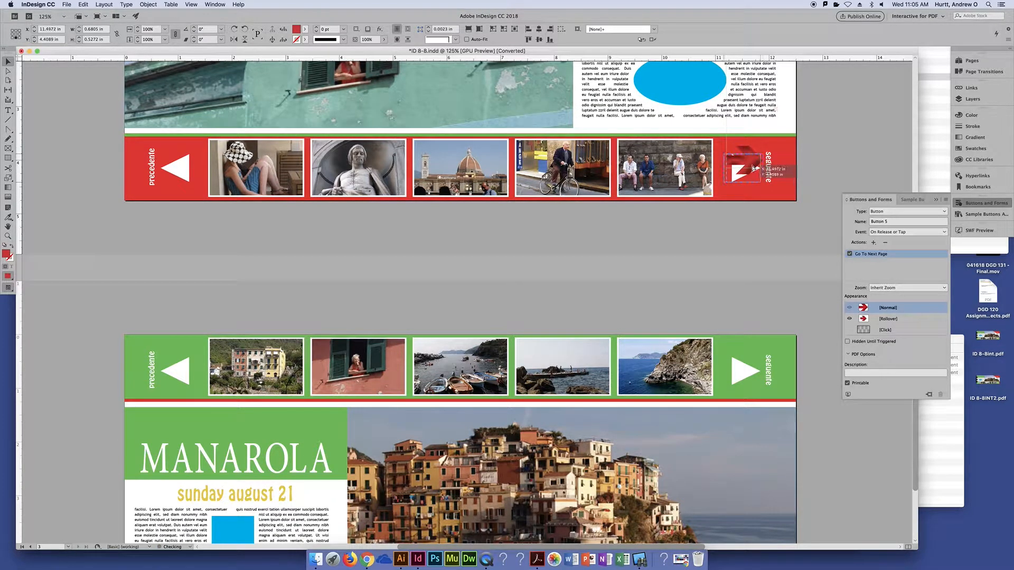
click(735, 211)
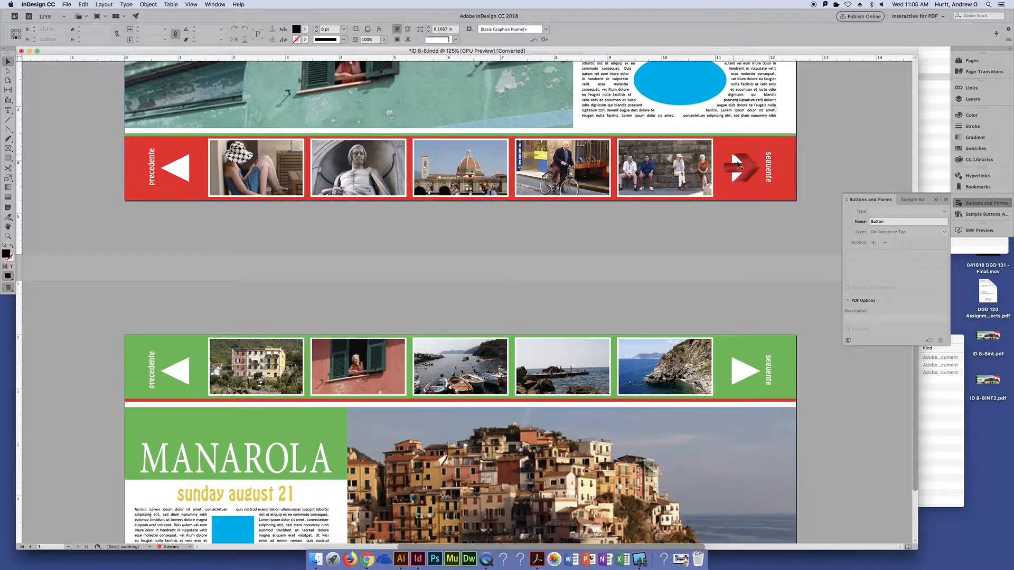
- Delete the white seguente arrow beneath the copied button on the FIRENZE page and set the red arrow in its place
drag(747, 160, 747, 119)
click(748, 176)
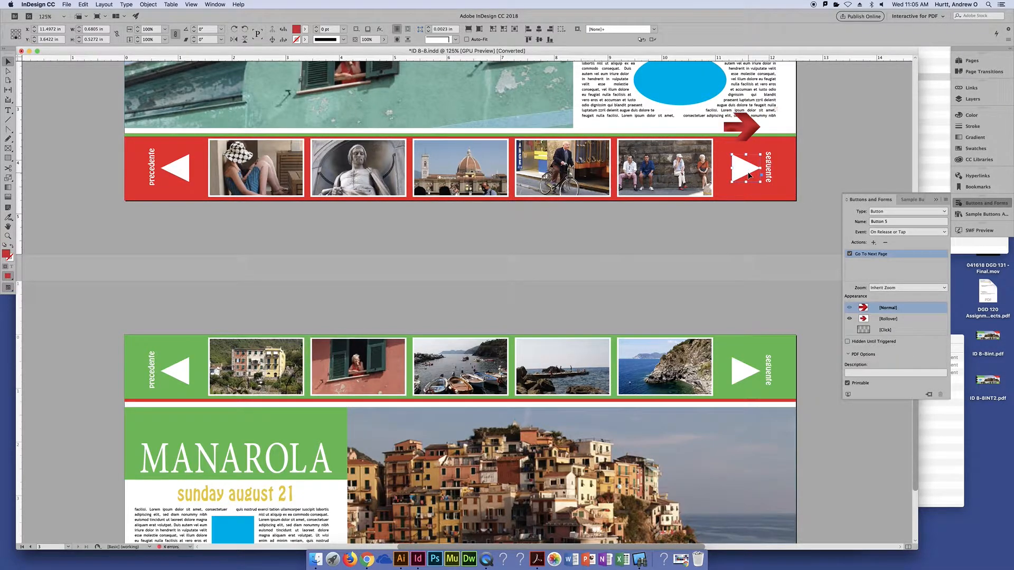
key(Delete)
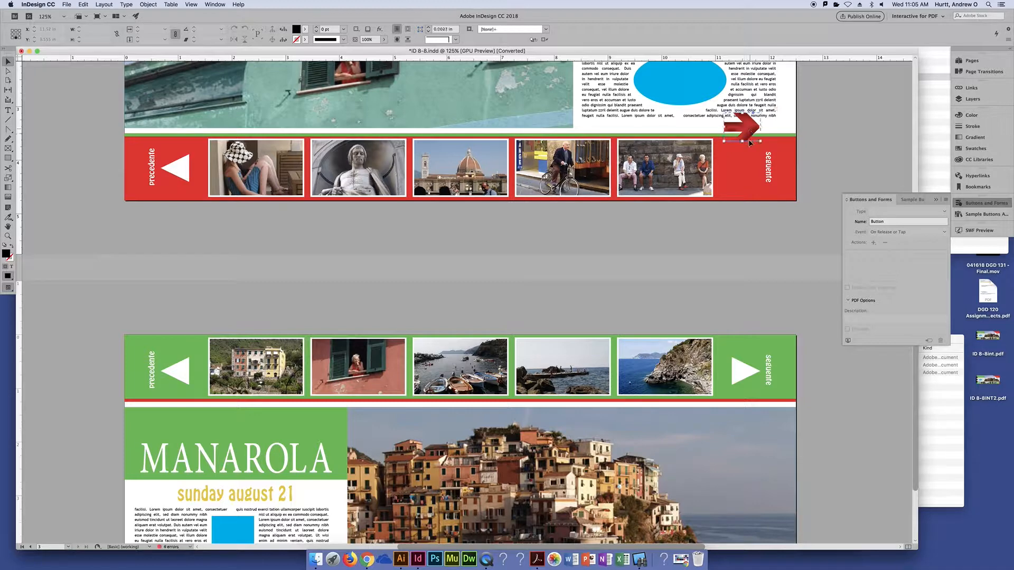
drag(750, 133, 747, 174)
click(801, 244)
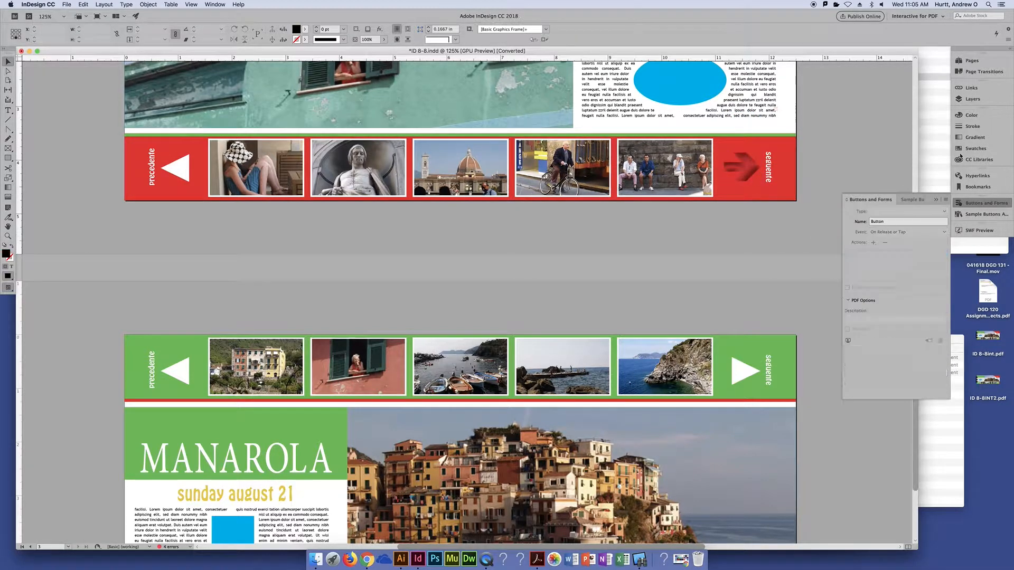
- Replace the white precedente arrow on the FIRENZE page with sample button 139, the red left arrow, about 0.68 by 0.52 in
click(911, 200)
scroll(883, 307, down, 10)
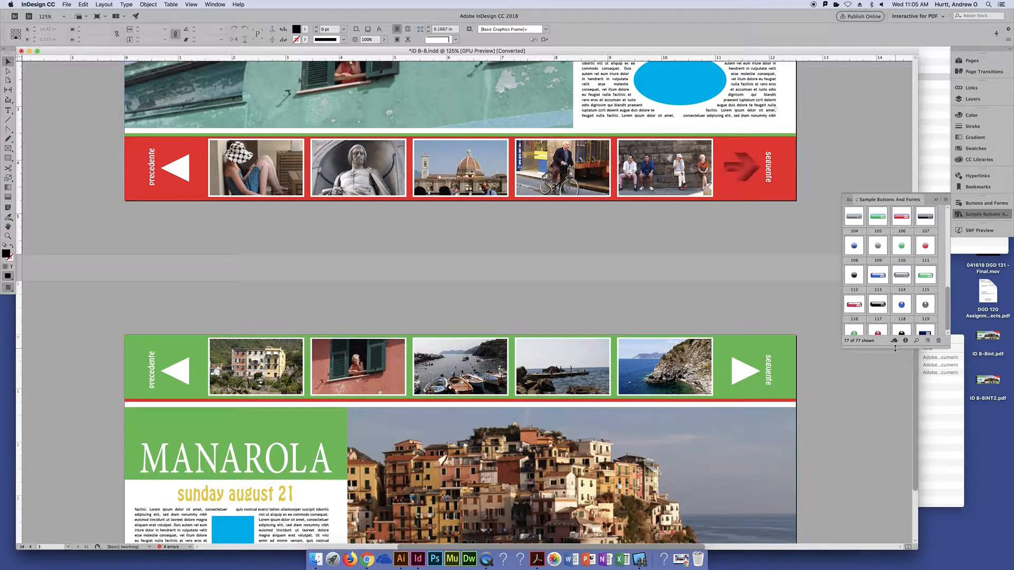
drag(895, 348, 896, 439)
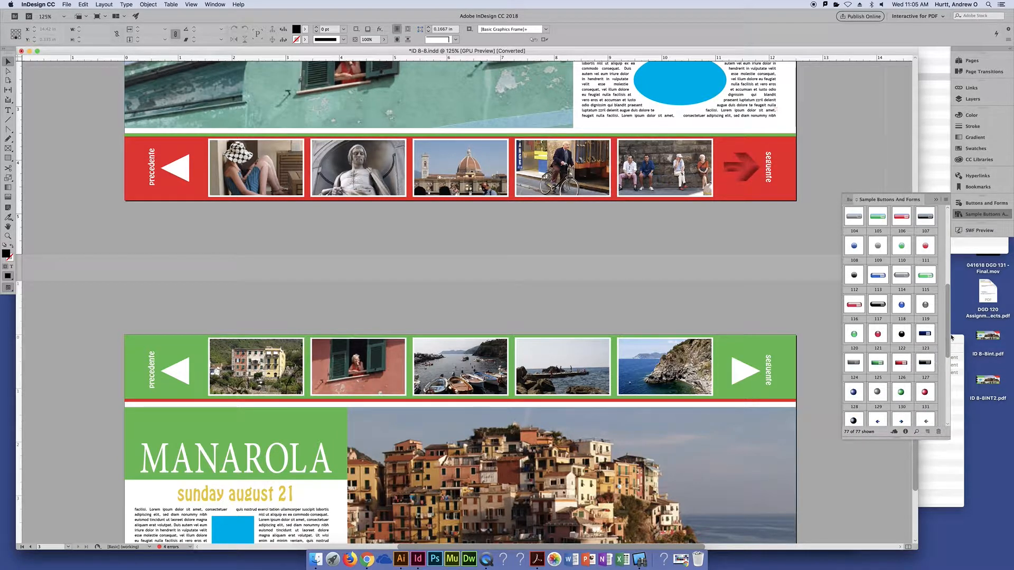
scroll(943, 344, down, 2)
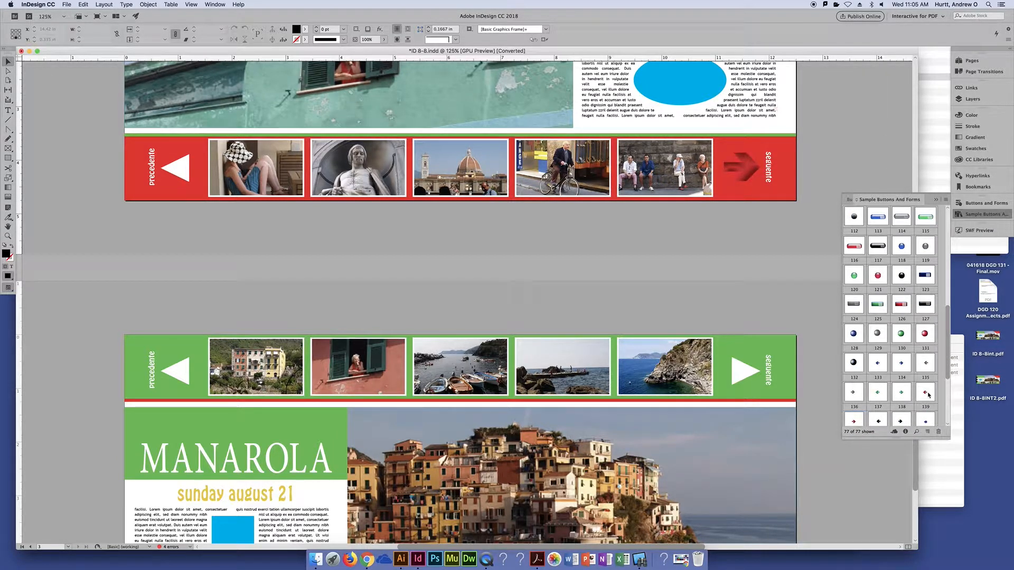
drag(929, 395, 174, 171)
click(184, 169)
key(Delete)
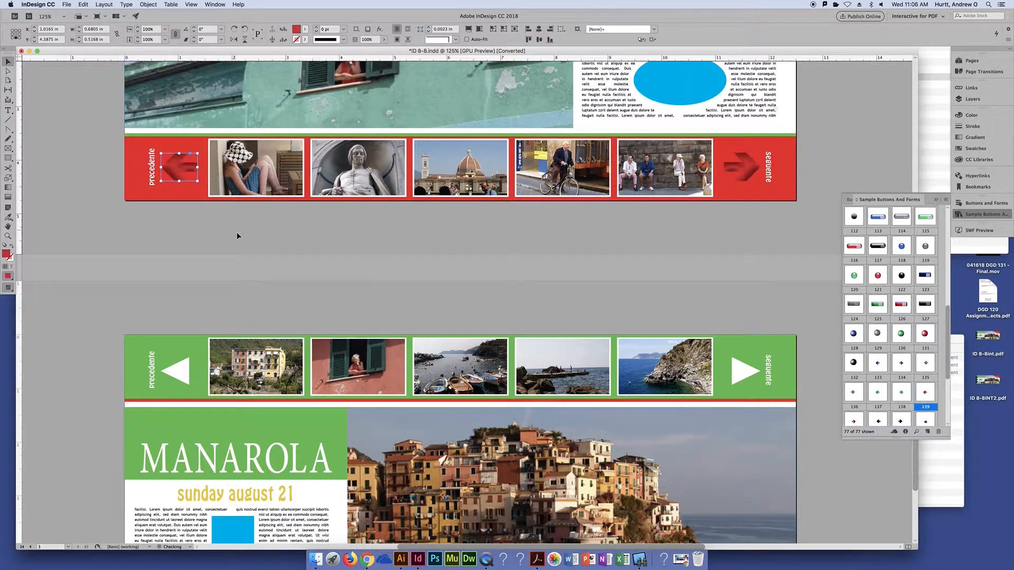
click(237, 233)
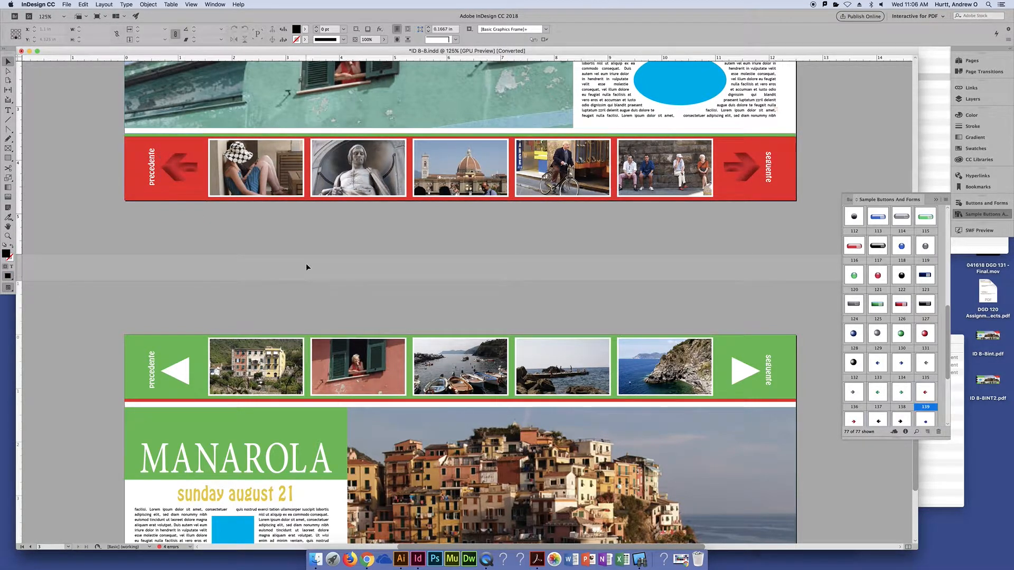
- Try sample button 144, the blue right arrow, enlarged to about 1.84 by 1.74 in beside the FIRENZE page, and delete it
scroll(328, 257, up, 5)
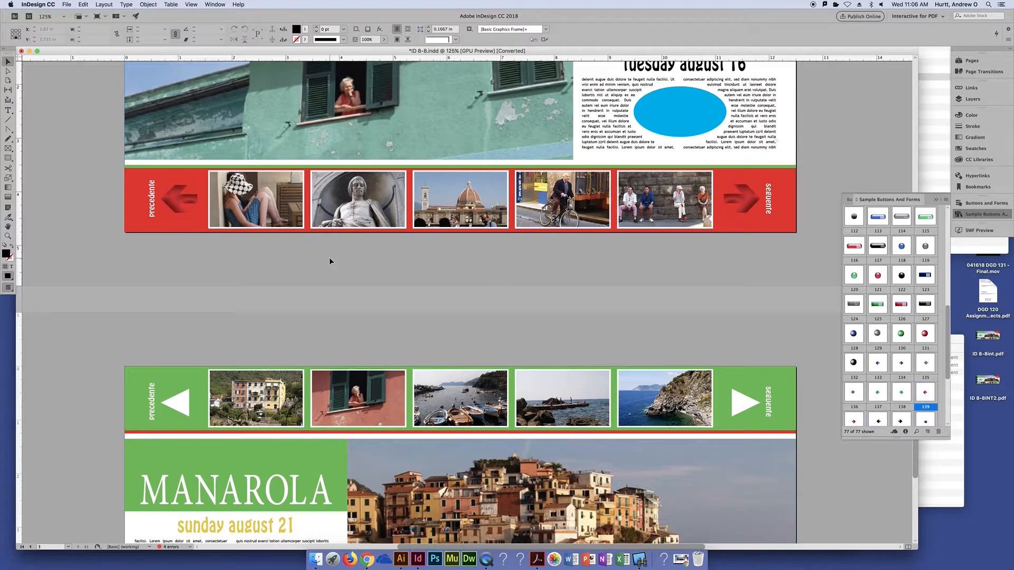
key(super+minus)
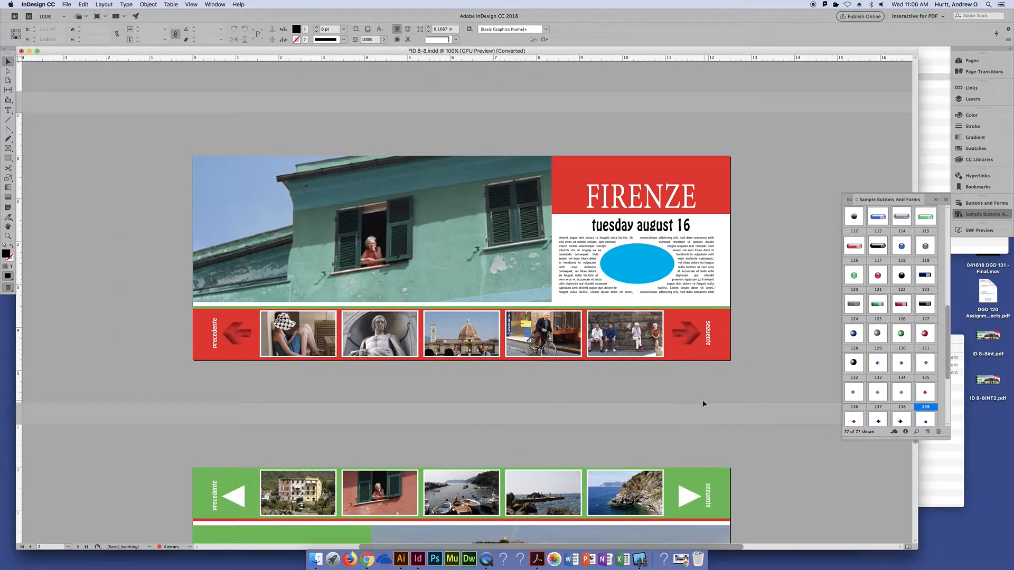
scroll(903, 378, down, 4)
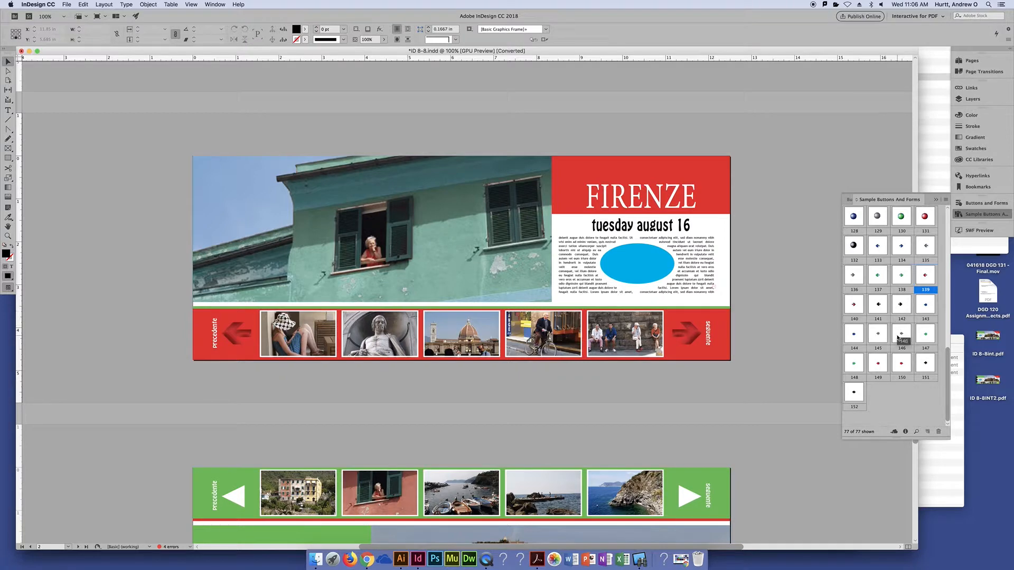
drag(854, 335, 805, 248)
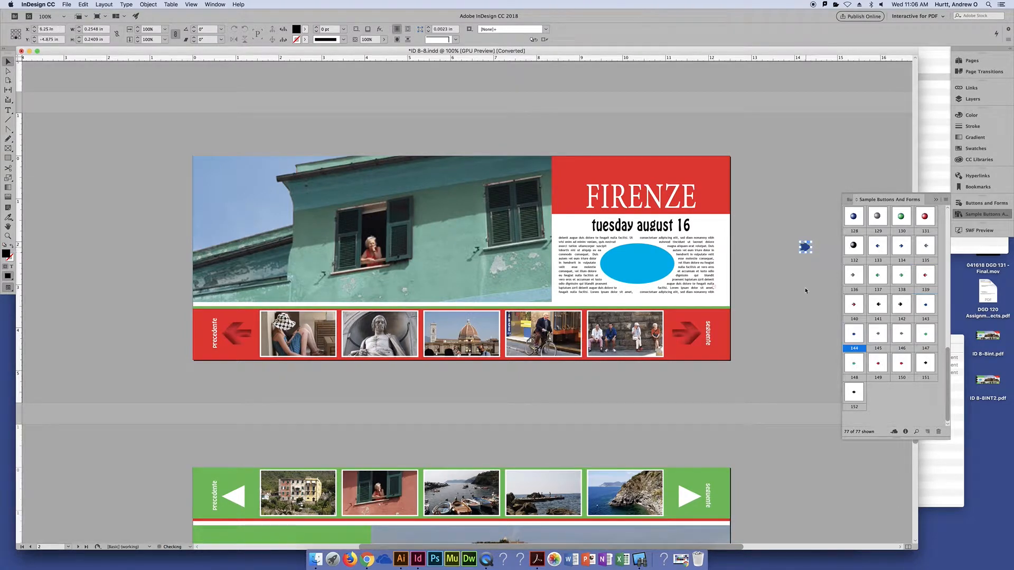
click(799, 252)
drag(798, 254, 792, 289)
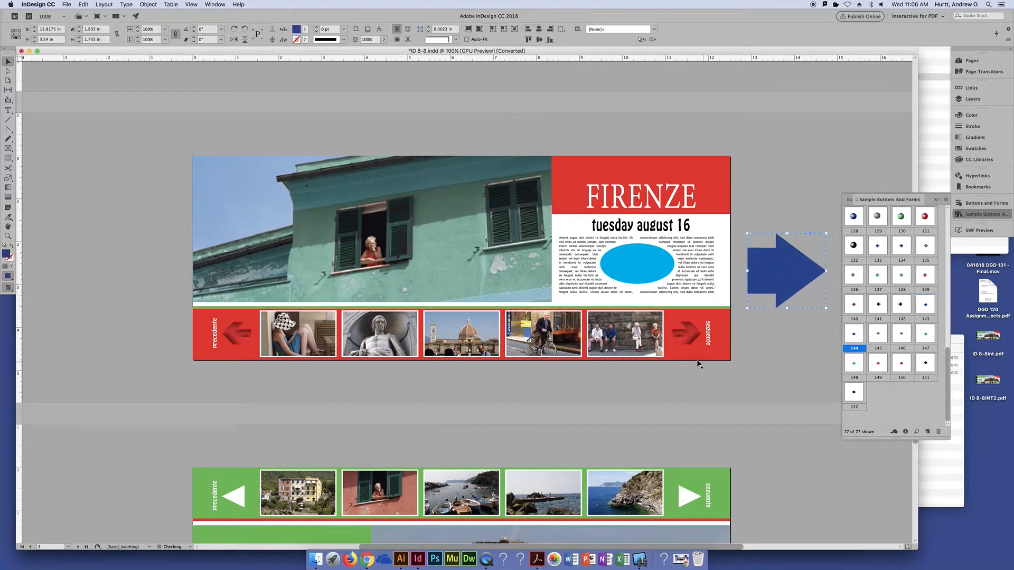
click(792, 385)
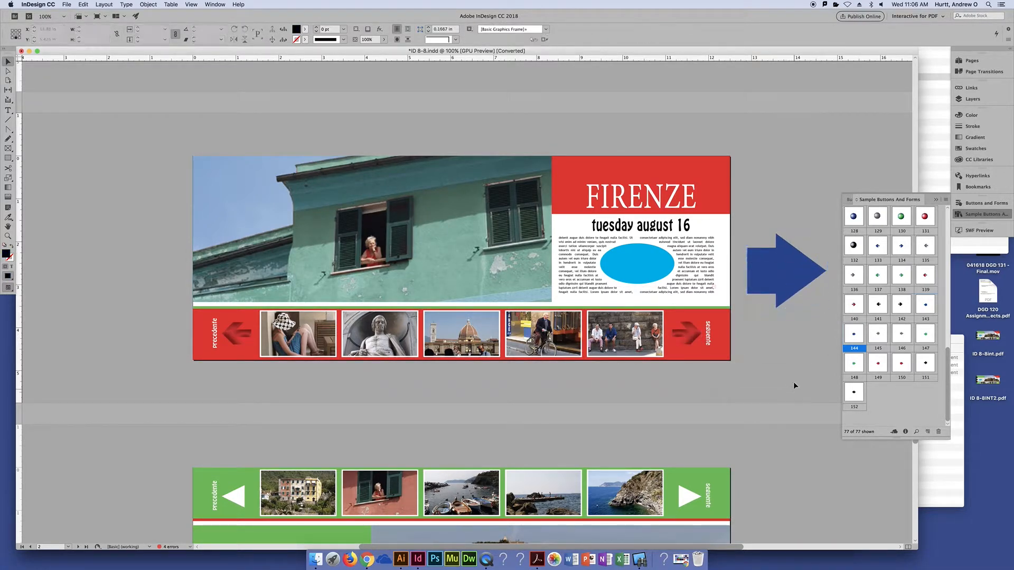
click(800, 267)
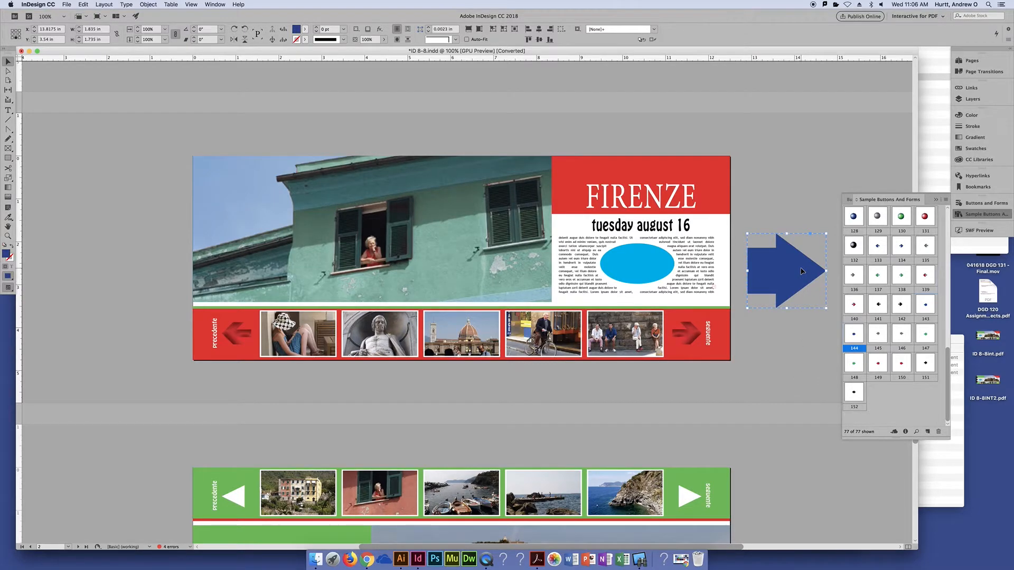
key(Delete)
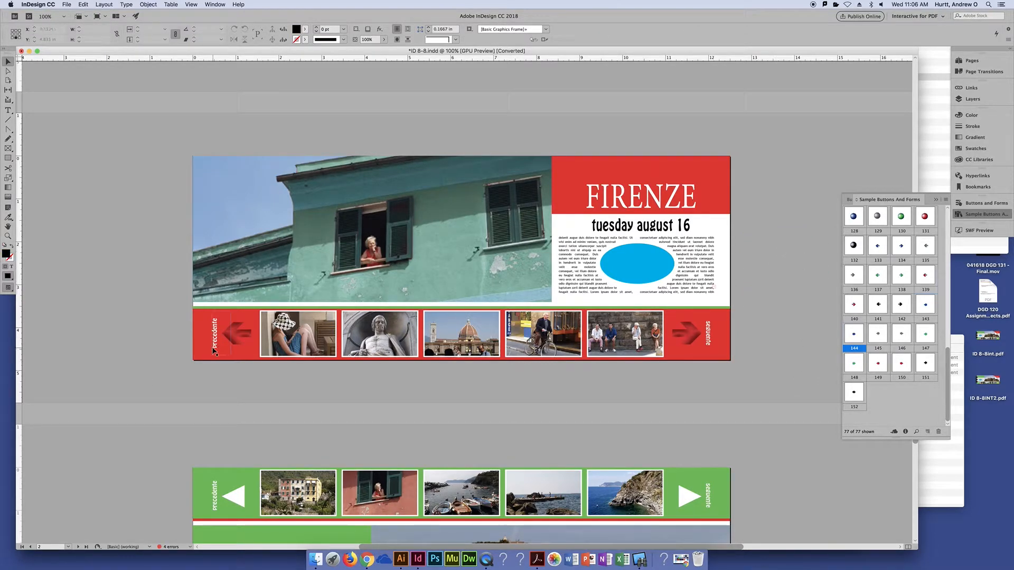
- Check the action assigned to the red precedente arrow on the FIRENZE page in the Buttons and Forms settings
click(236, 334)
click(849, 200)
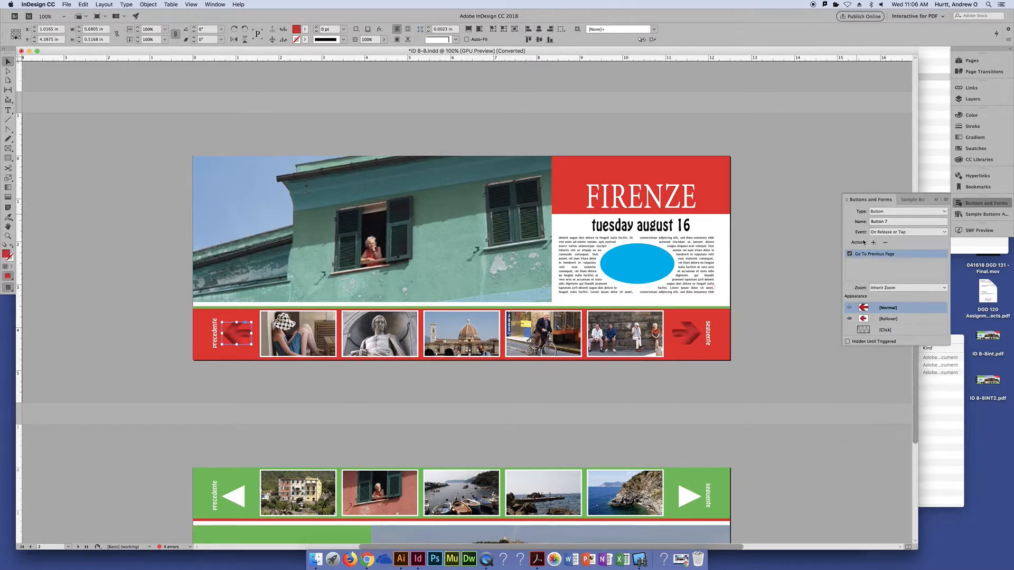
click(786, 291)
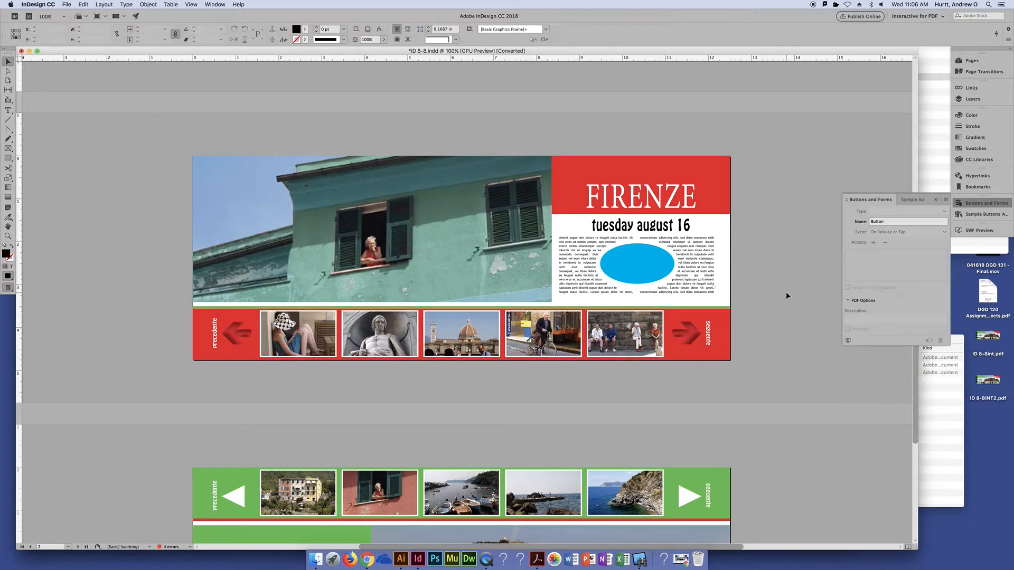
click(68, 4)
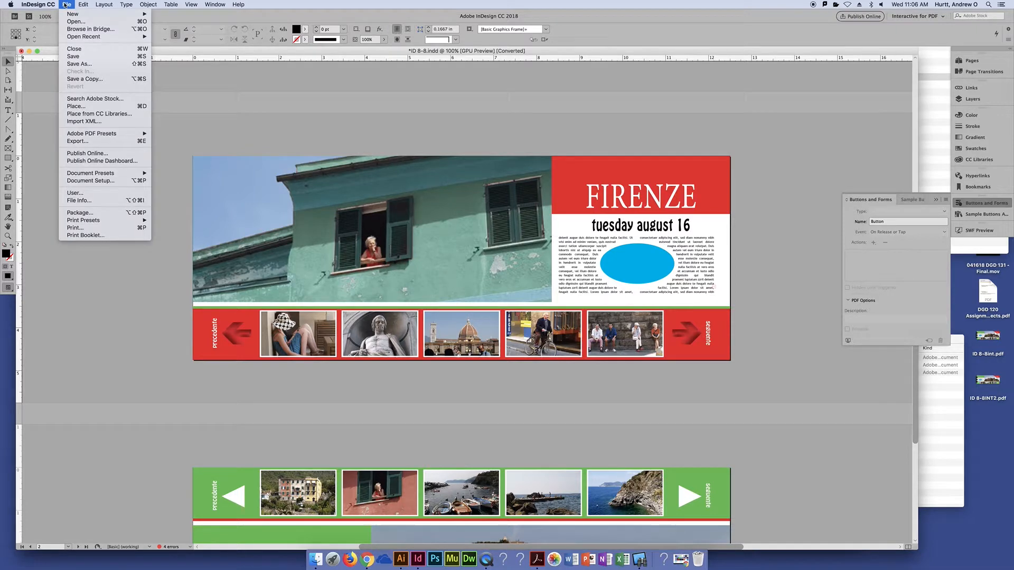
click(74, 141)
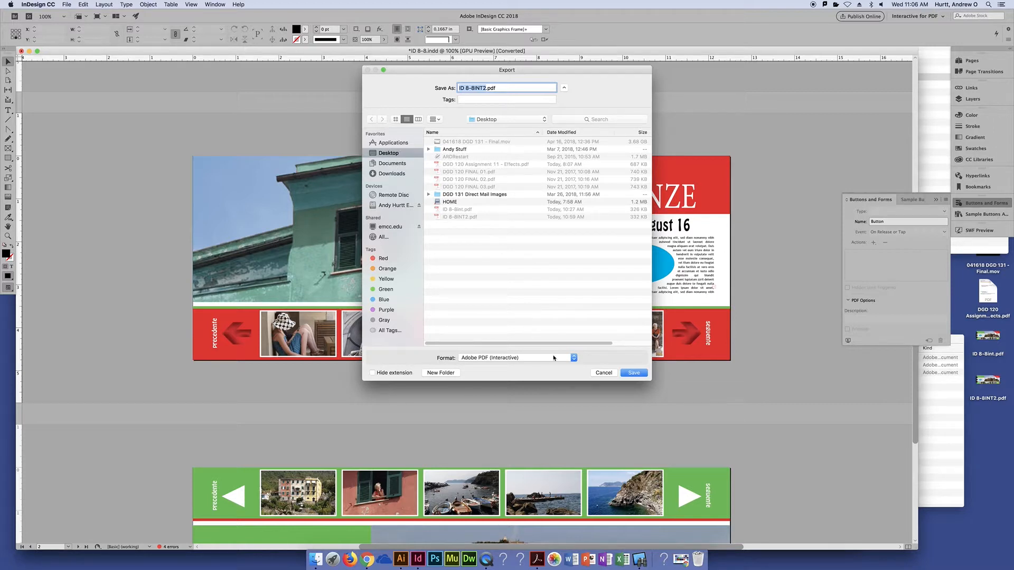
click(631, 375)
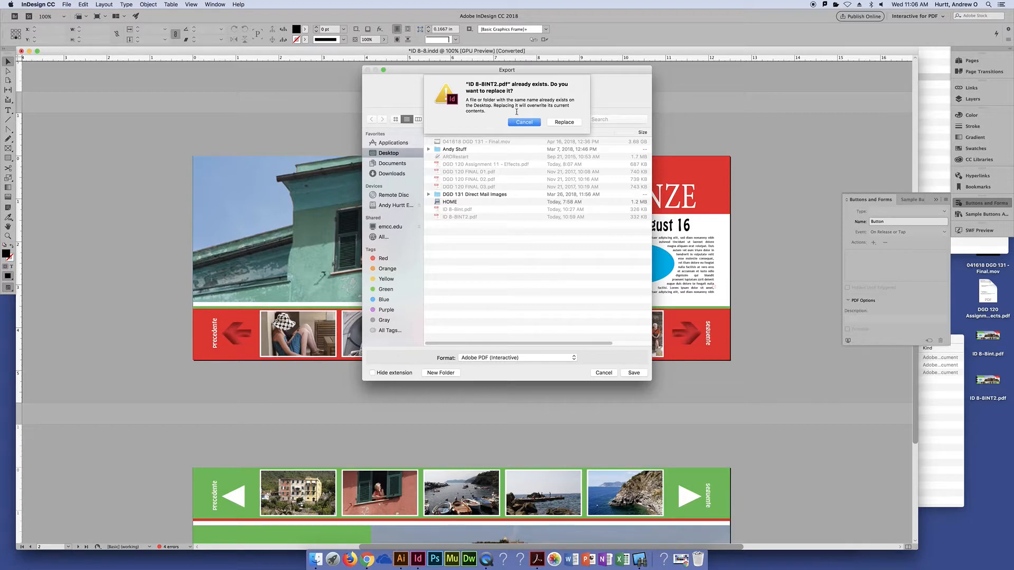
click(520, 123)
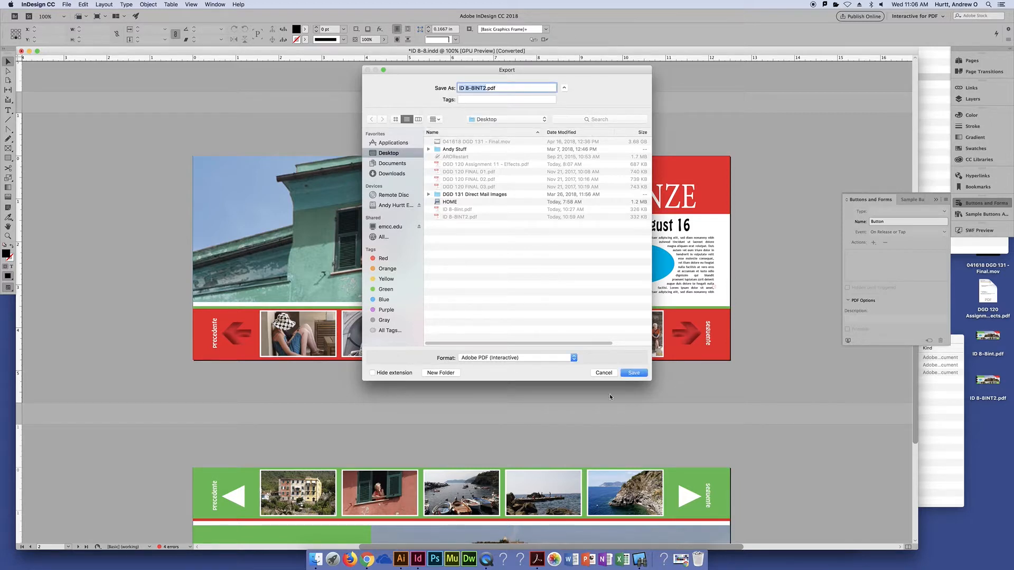
click(600, 373)
- Export all pages as an Adobe PDF (Interactive) over the existing ID 8-BINT2.pdf on the Desktop, accepting the overset text and link warnings
click(66, 4)
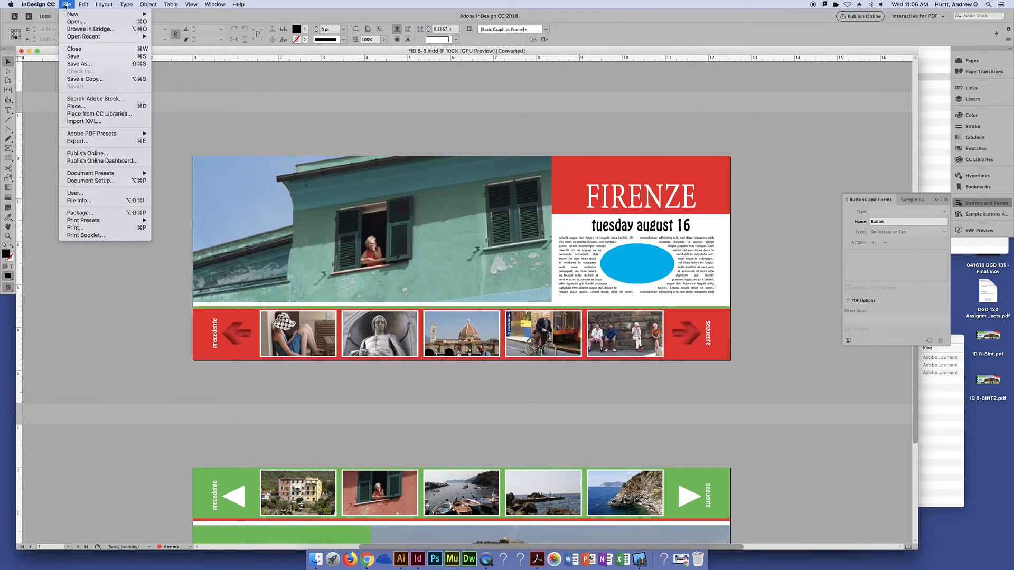
click(79, 142)
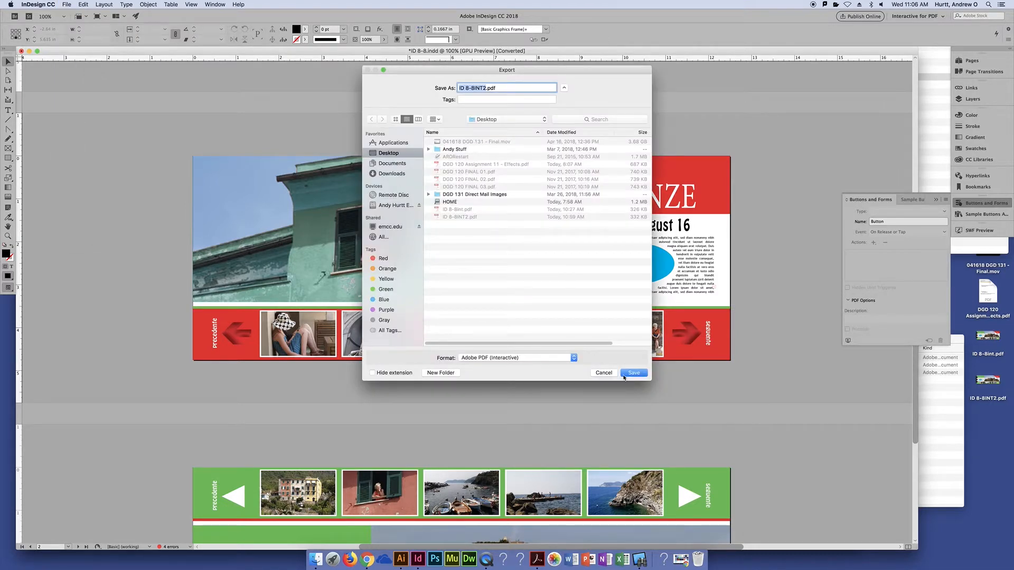
click(634, 377)
click(565, 122)
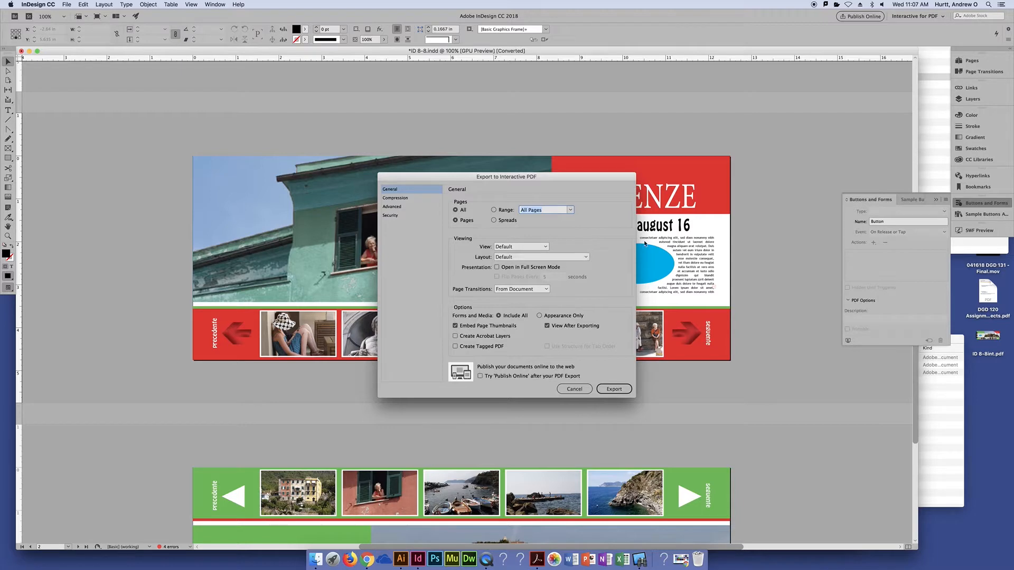
click(622, 390)
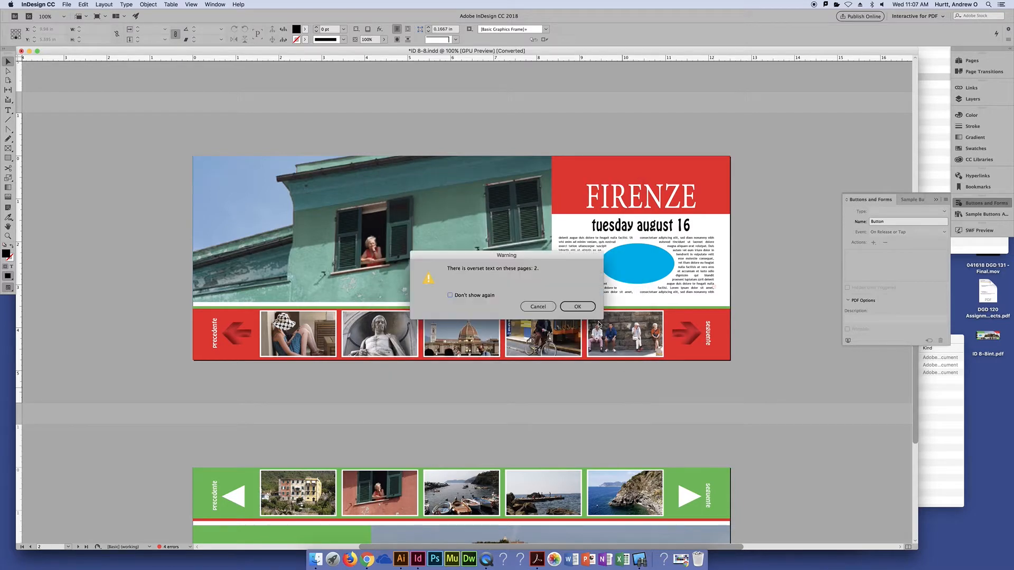
click(587, 309)
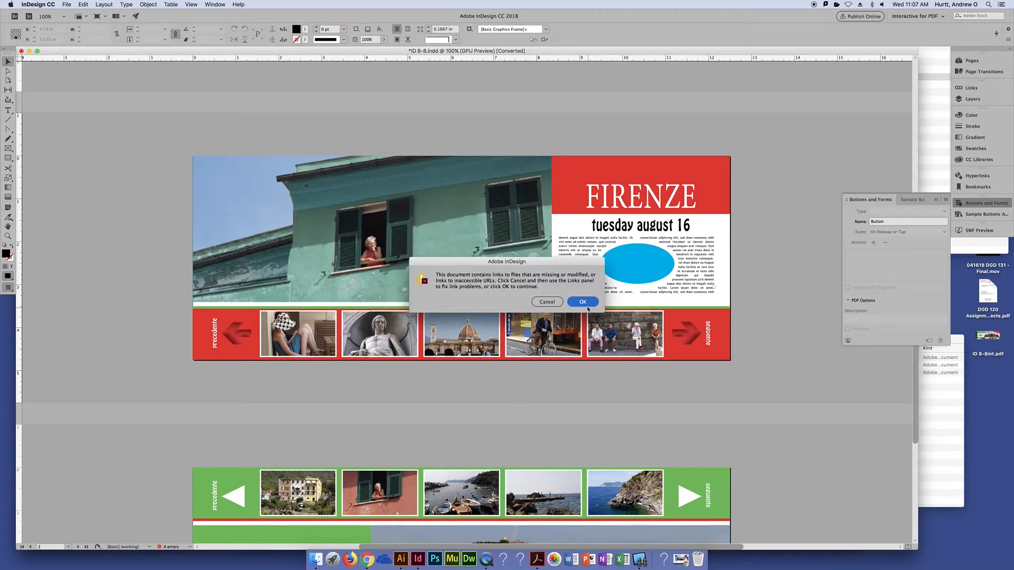
click(587, 309)
click(586, 308)
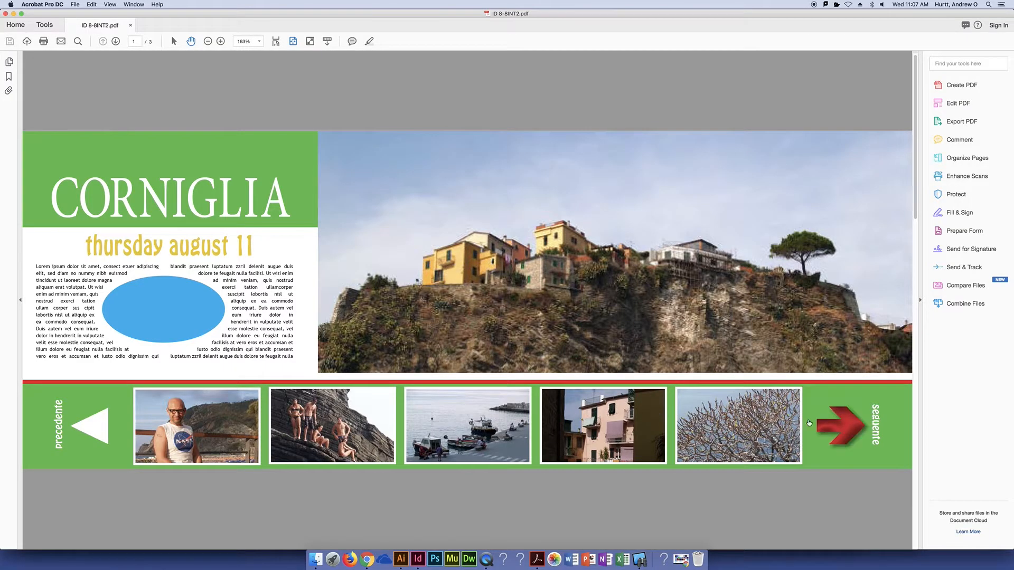
- Test the red seguente arrows in the exported PDF from CORNIGLIA through to MANAROLA, and return to the CORNIGLIA page using the page thumbnails
click(837, 425)
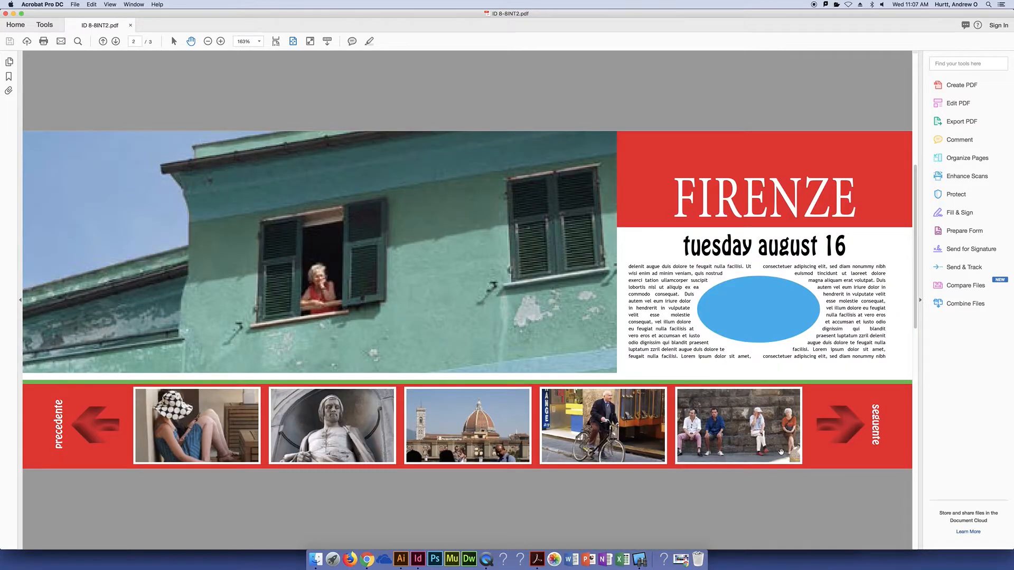
click(839, 425)
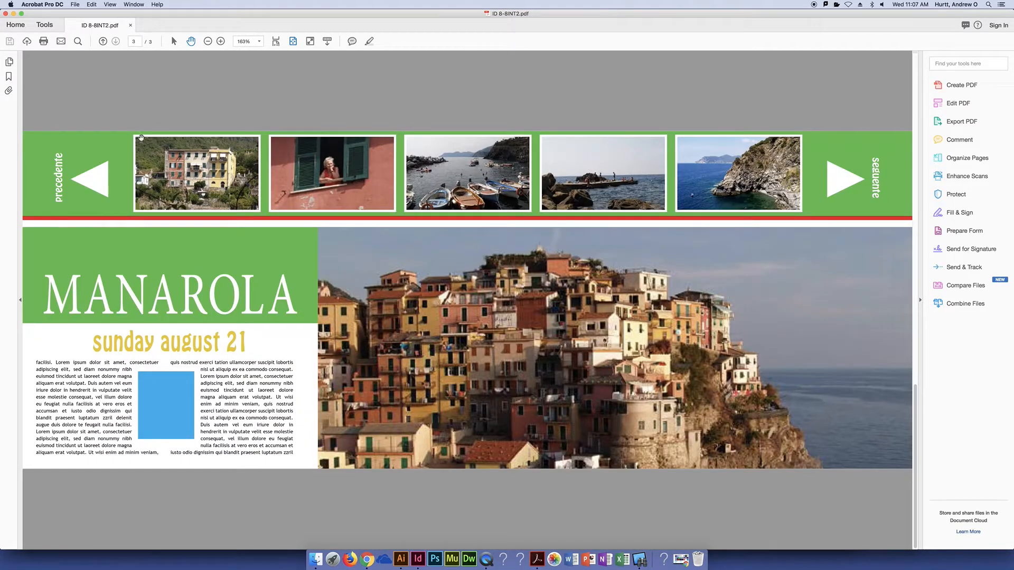
click(8, 62)
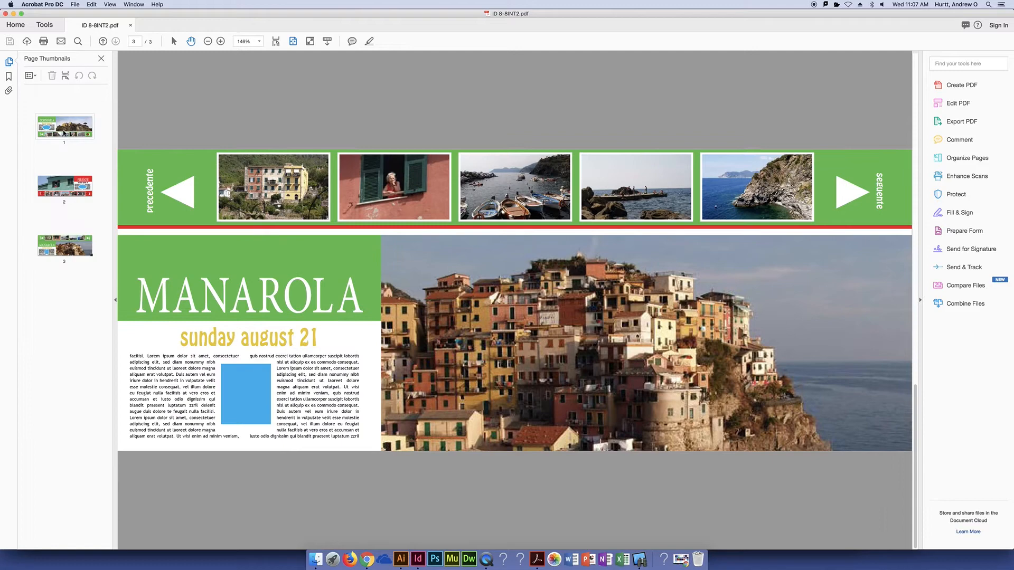
click(59, 194)
click(185, 415)
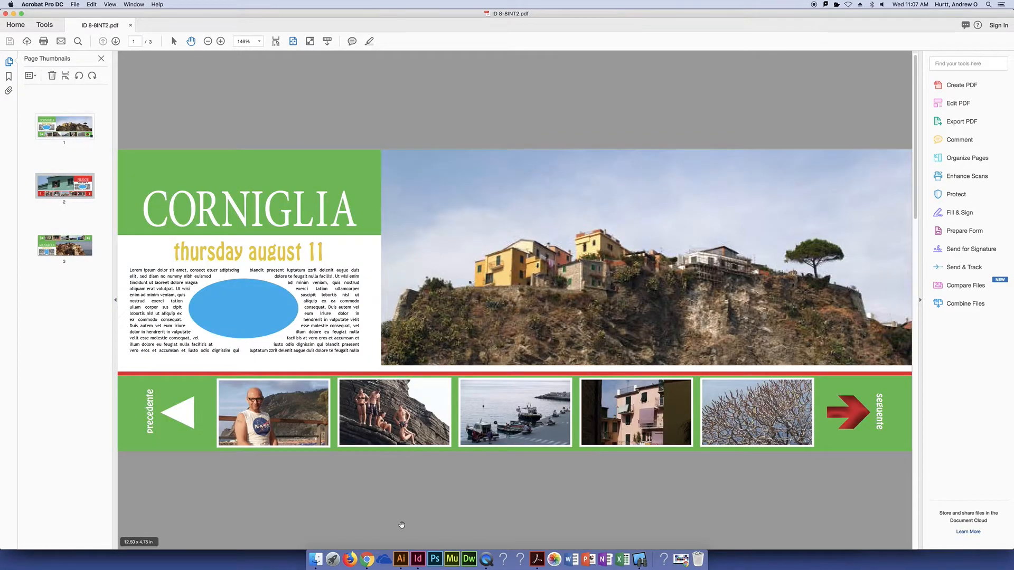
- Test the red seguente and precedente arrows between the CORNIGLIA and FIRENZE pages of the PDF, and switch back to InDesign
click(845, 422)
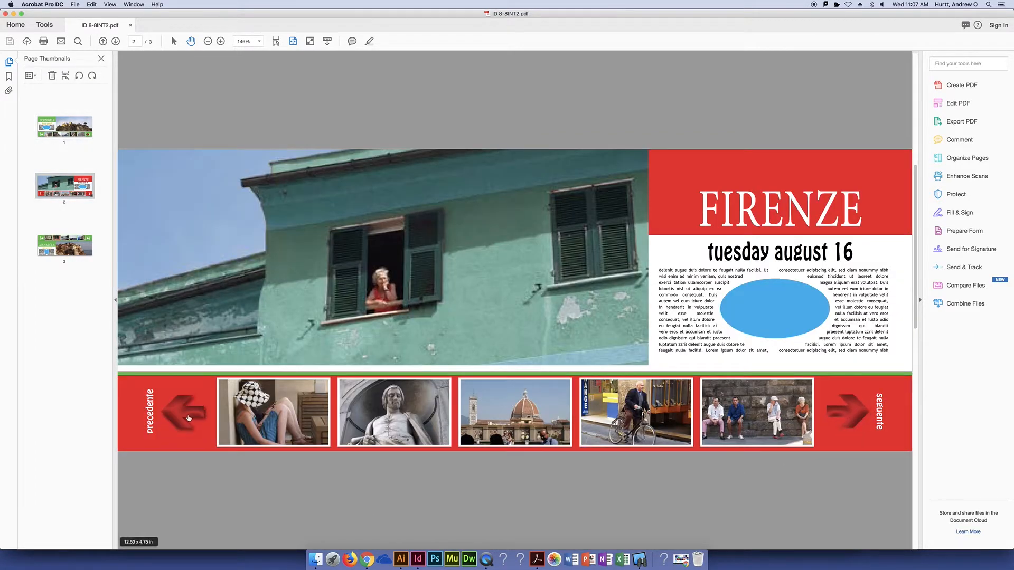
click(188, 418)
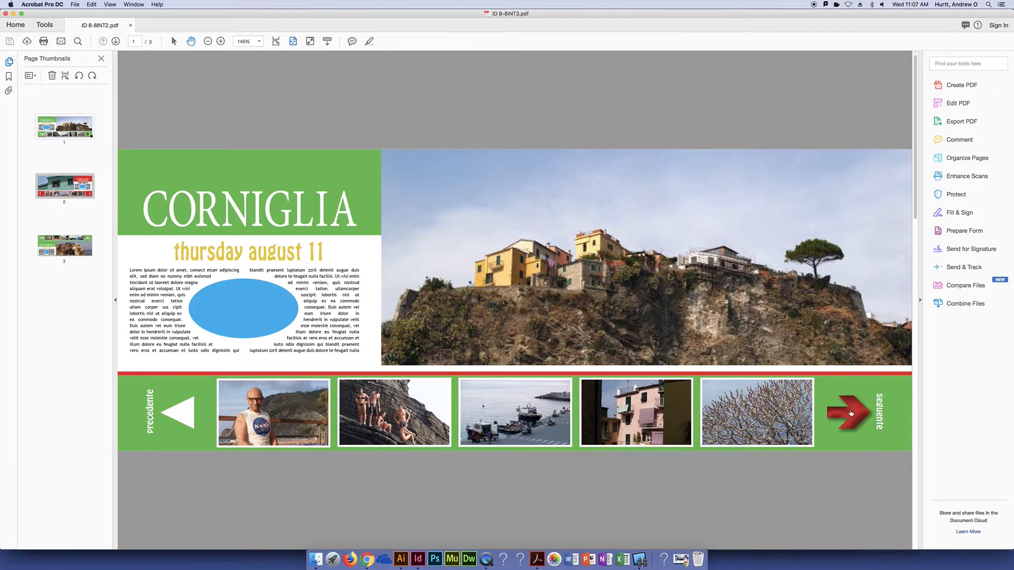
click(849, 411)
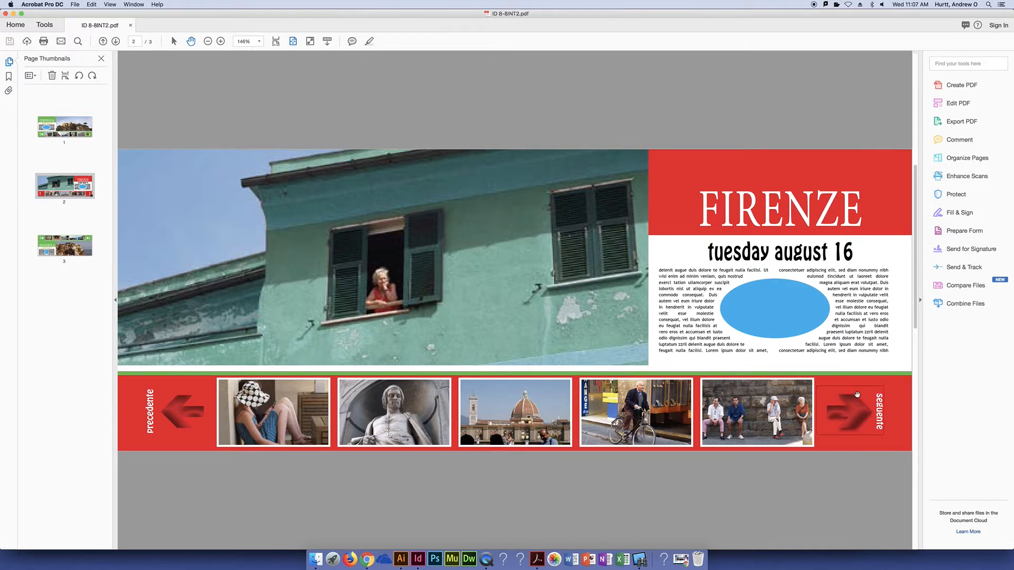
click(856, 396)
click(84, 139)
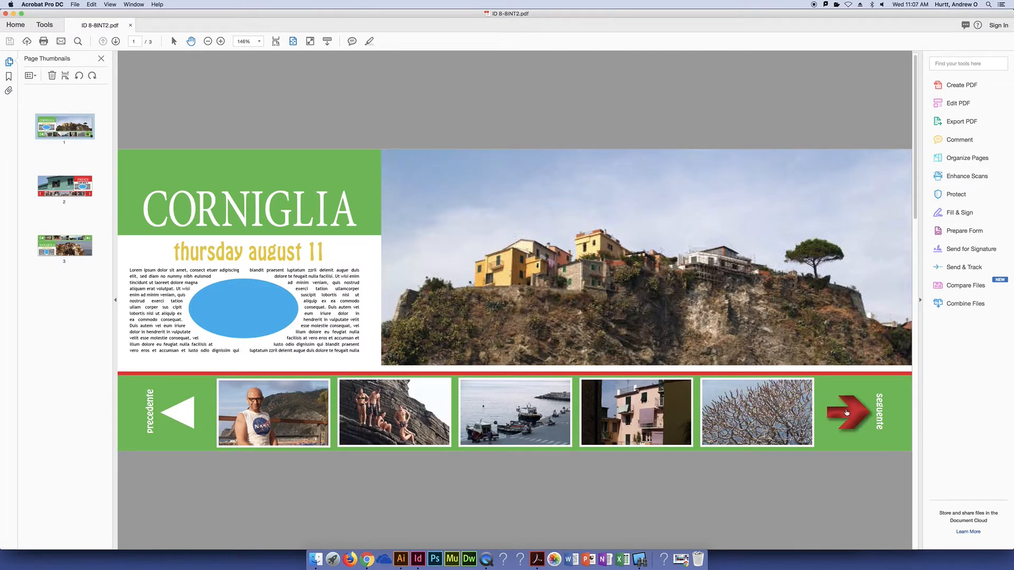
click(850, 415)
click(182, 412)
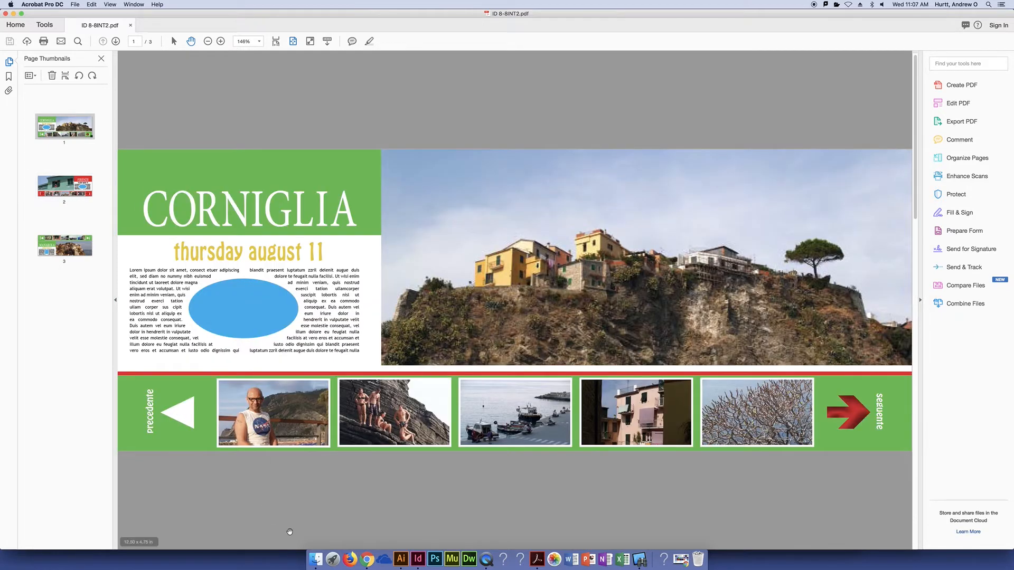
click(417, 559)
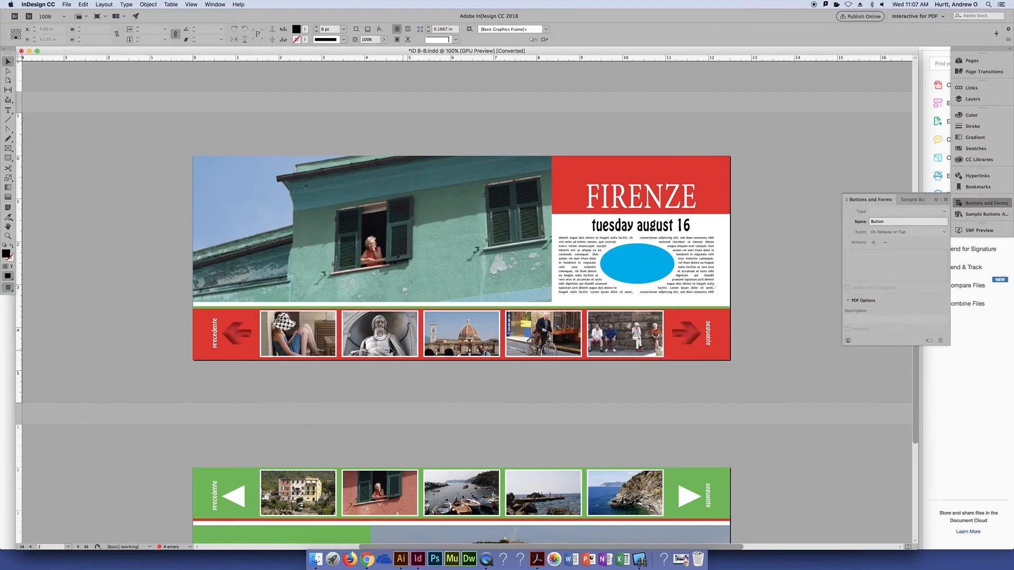